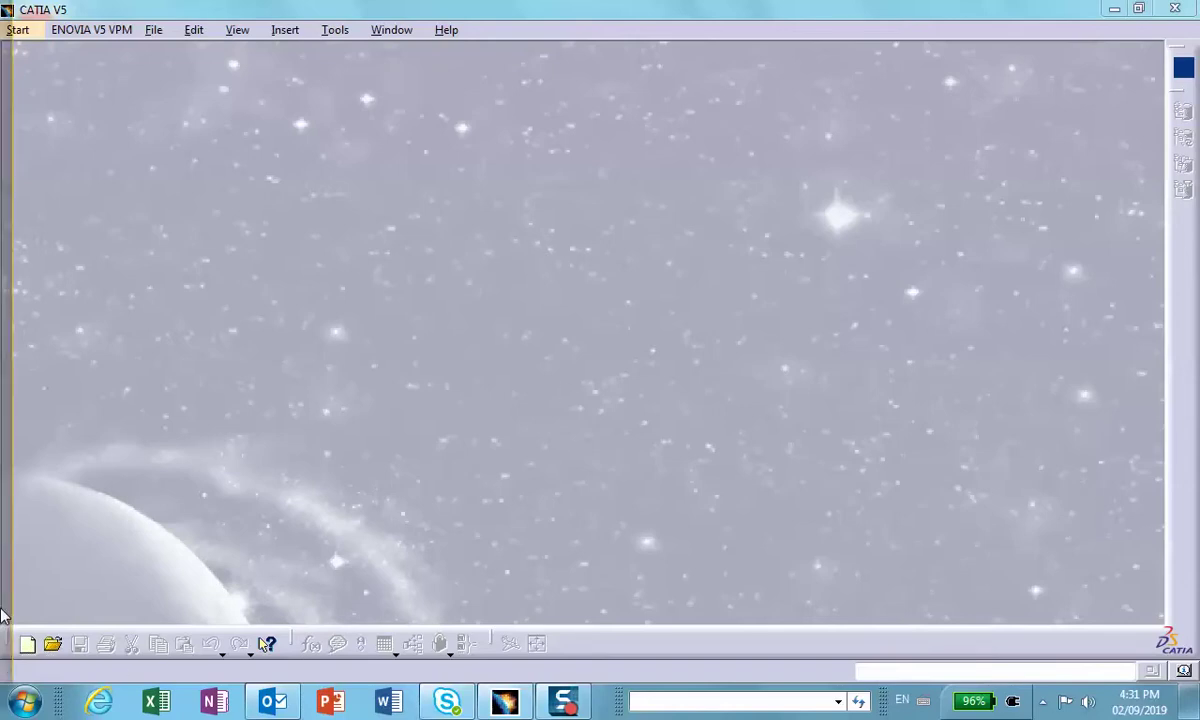
Create a new Part document named Part1.
click(29, 646)
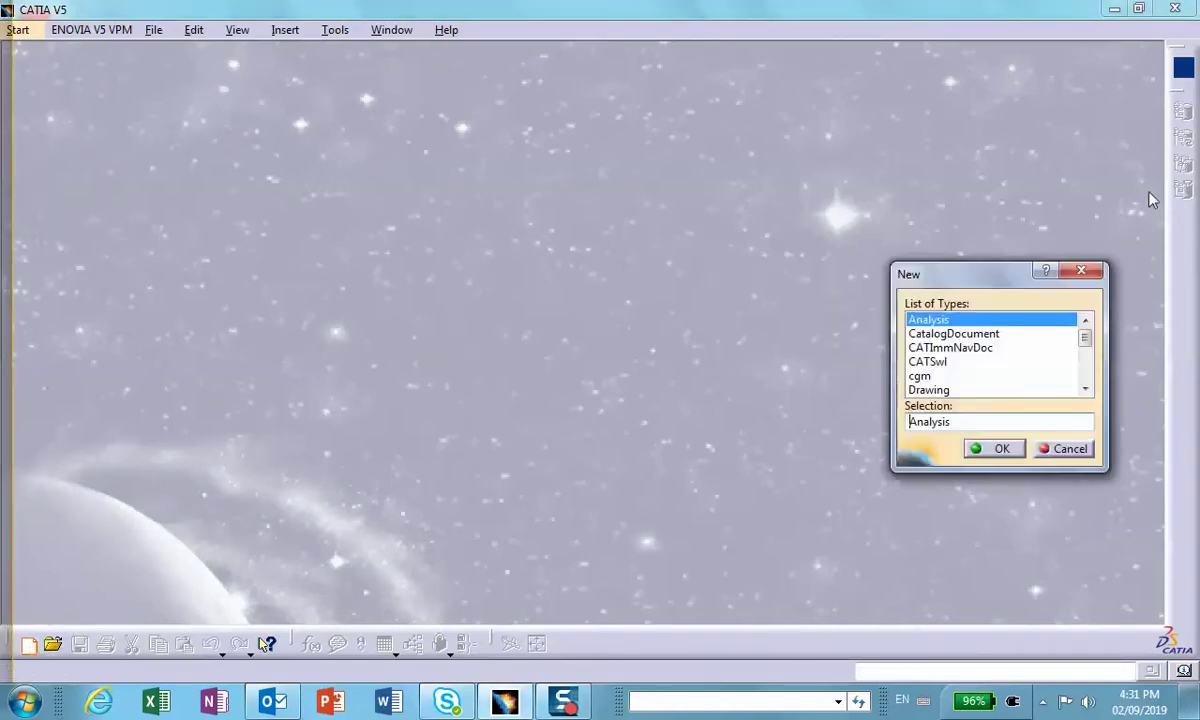
mouse_move(1083, 343)
mouse_down()
mouse_move(1098, 514)
mouse_move(1098, 348)
mouse_move(1088, 343)
mouse_move(1086, 374)
mouse_up()
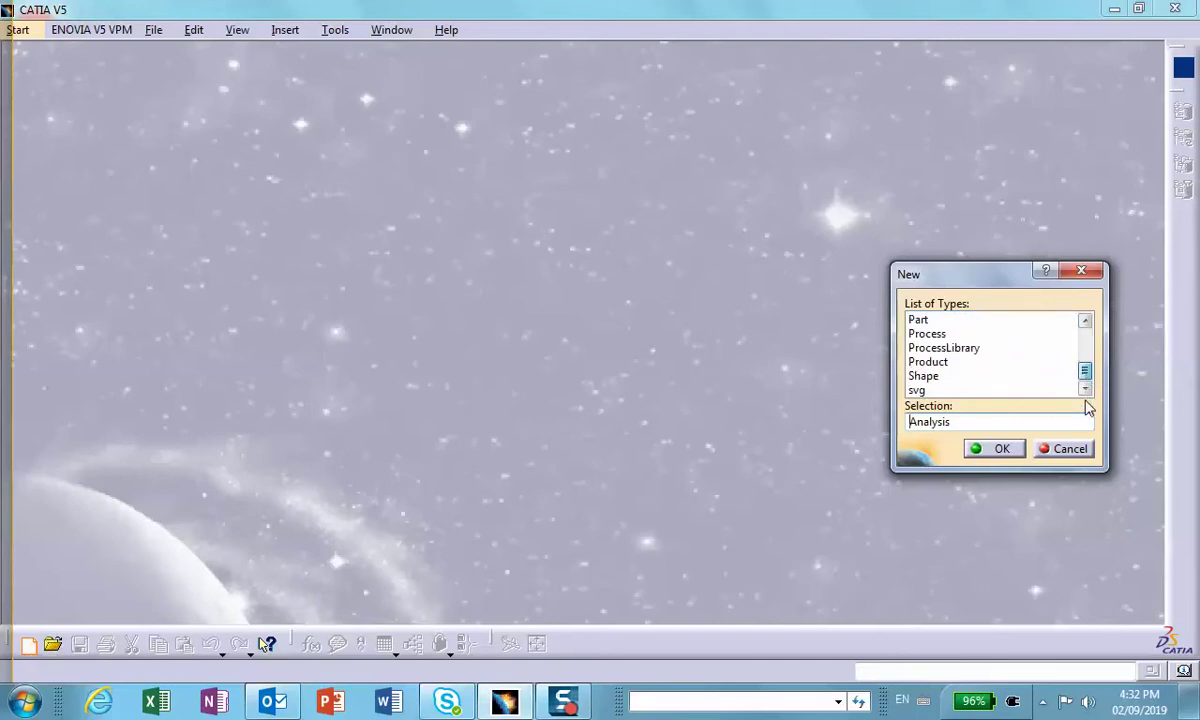
click(920, 319)
click(990, 448)
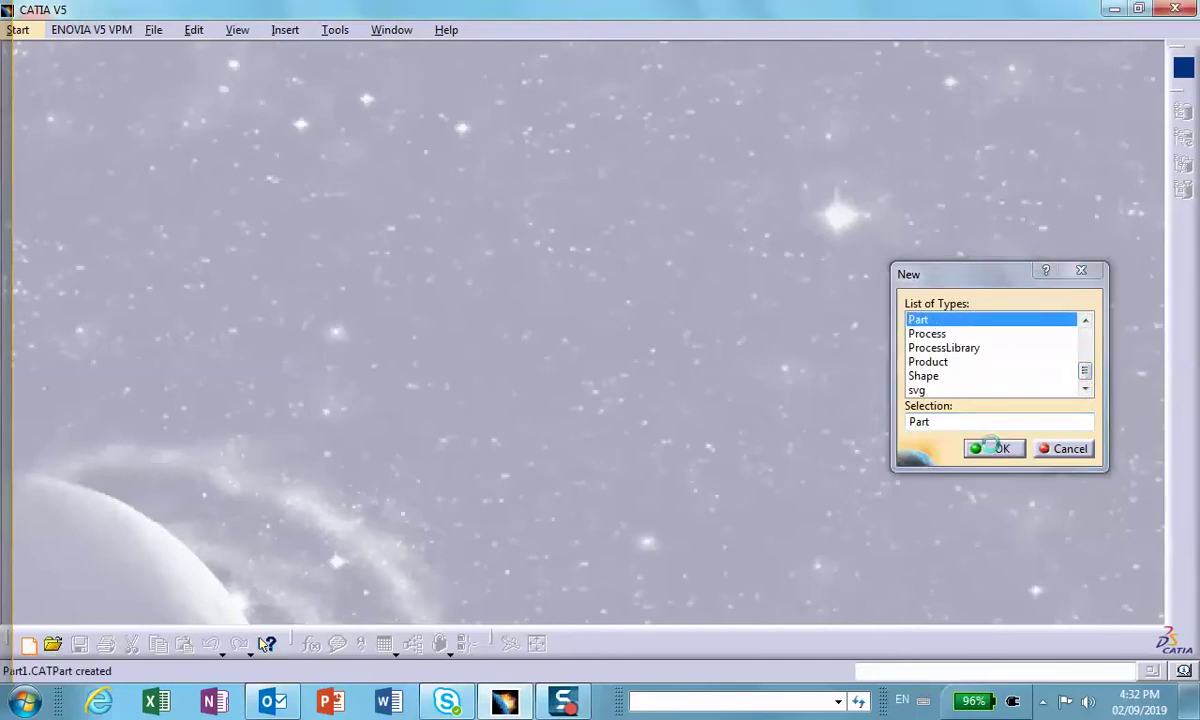
click(870, 415)
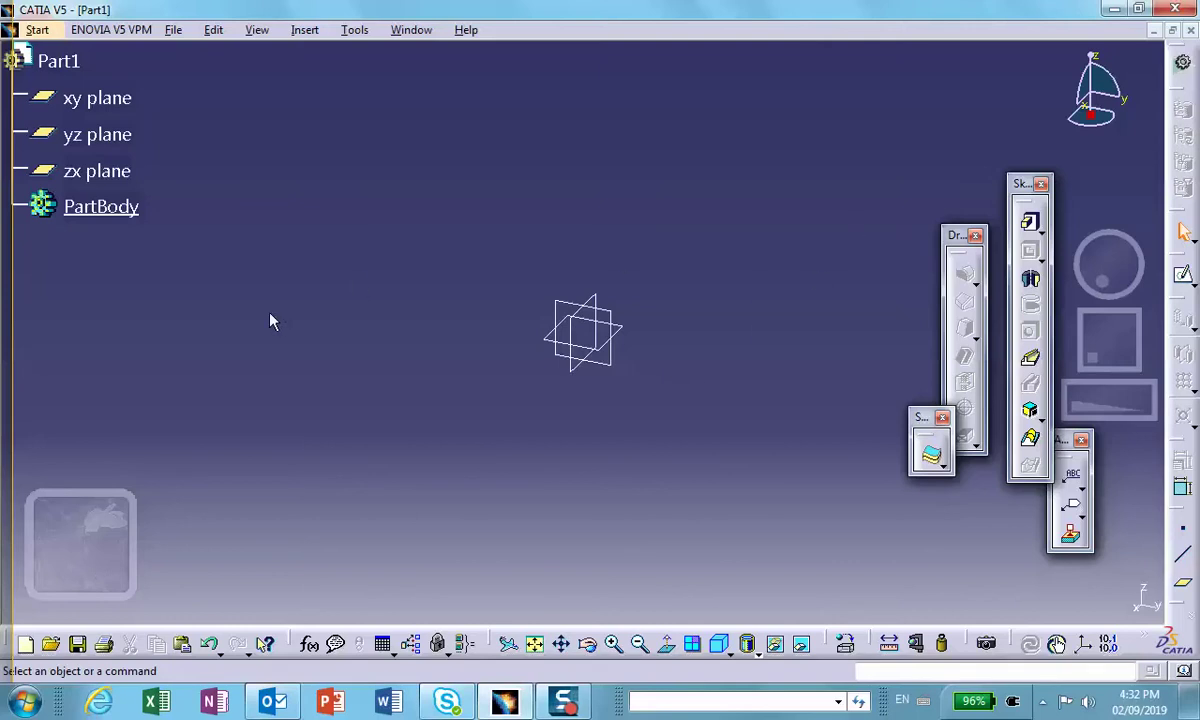
Sketch a four-point spline on the yz plane, rising from lower left to upper right.
click(597, 315)
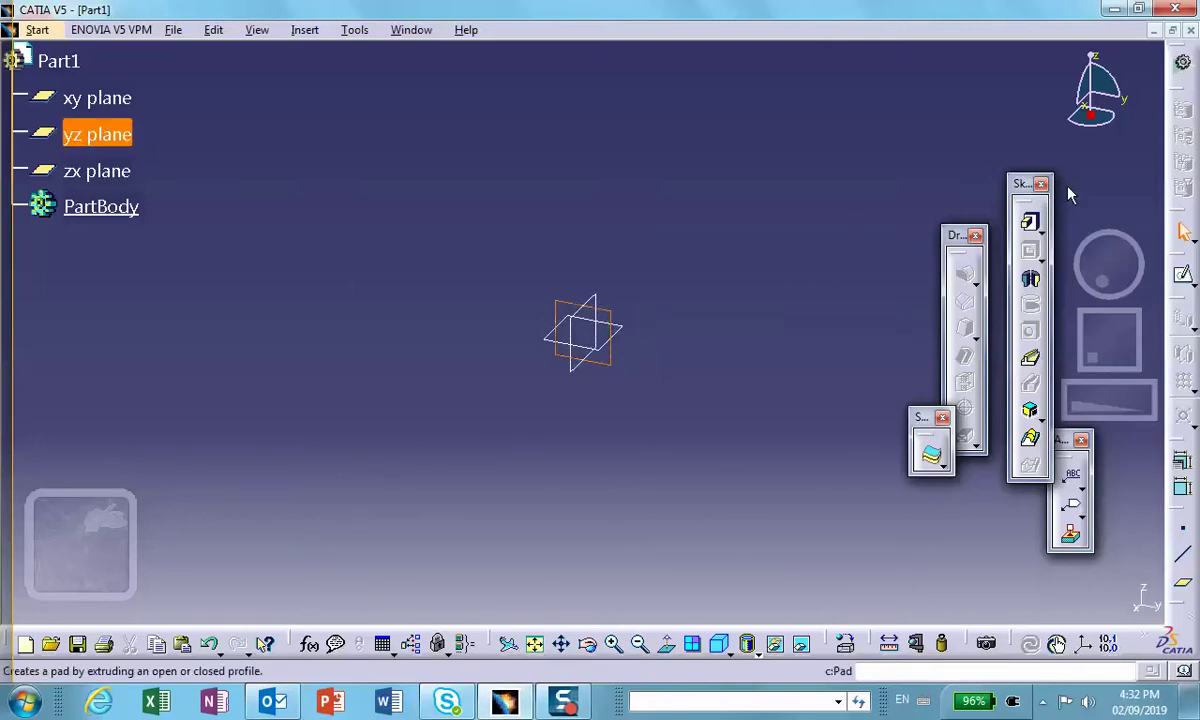
click(1186, 273)
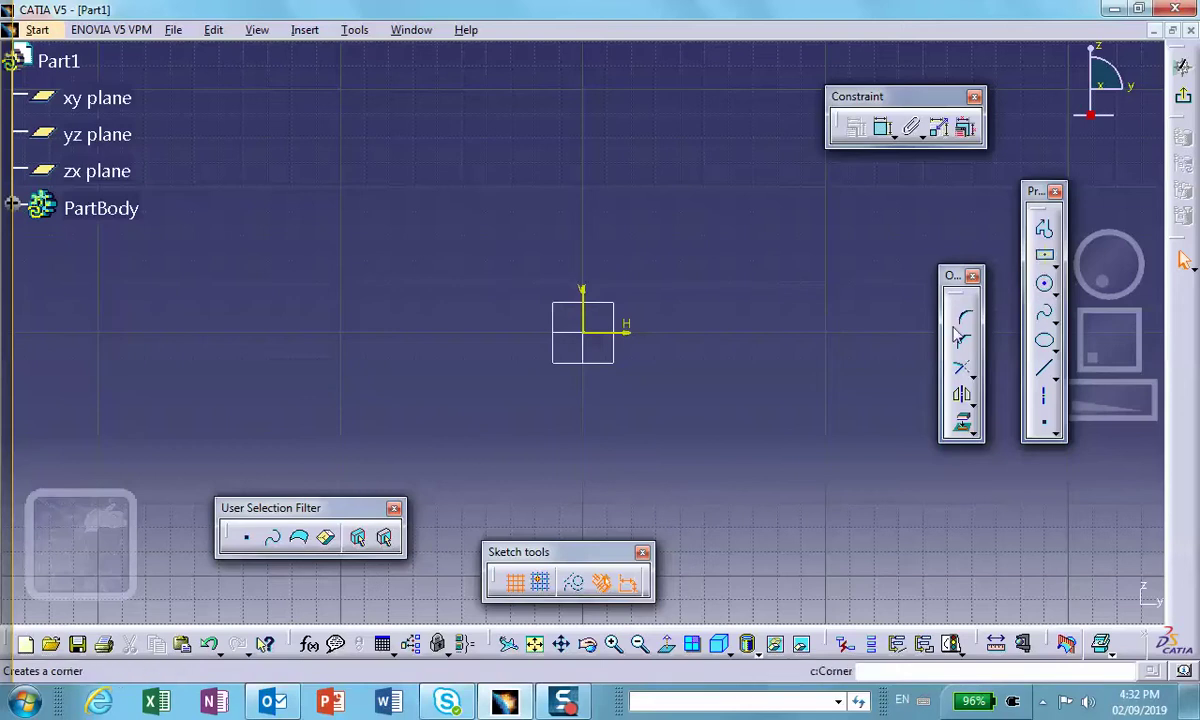
click(1043, 313)
click(215, 449)
click(414, 251)
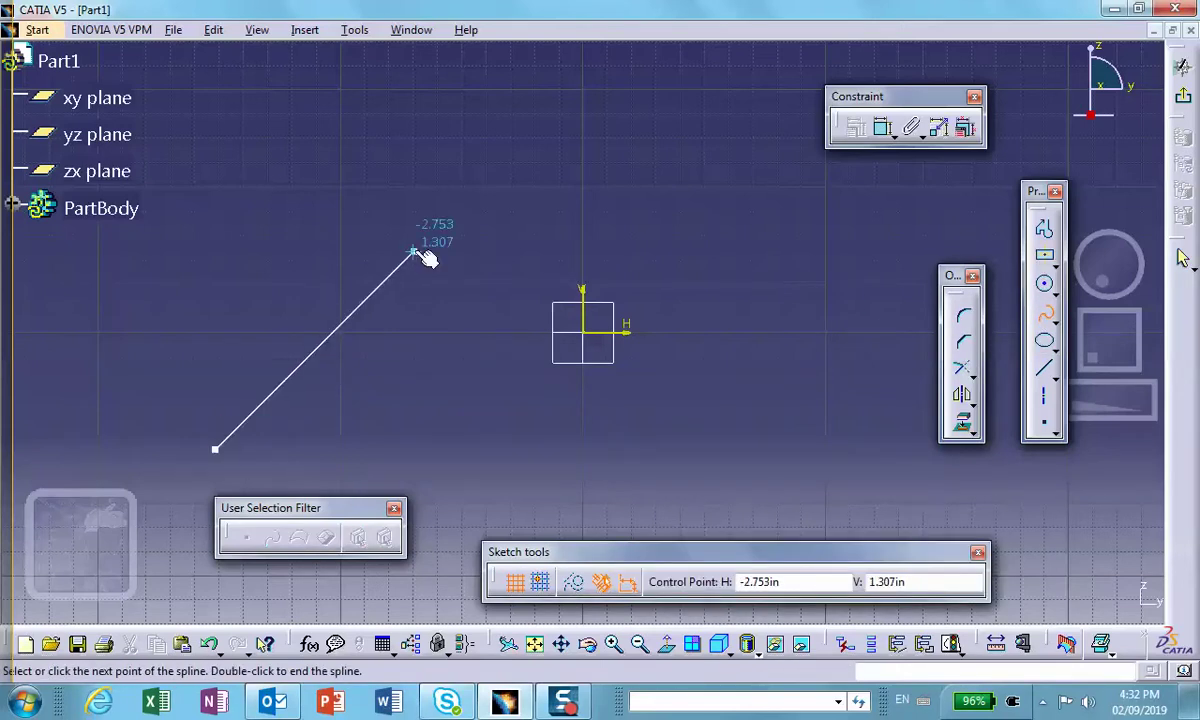
click(633, 189)
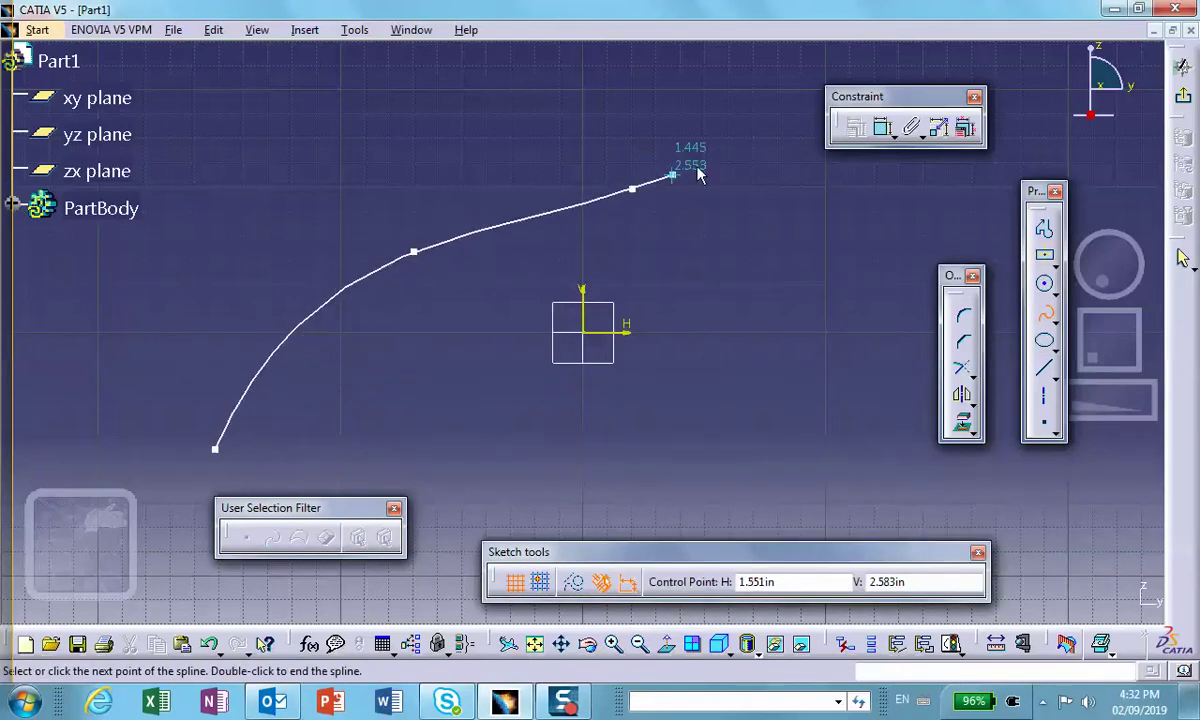
double_click(855, 57)
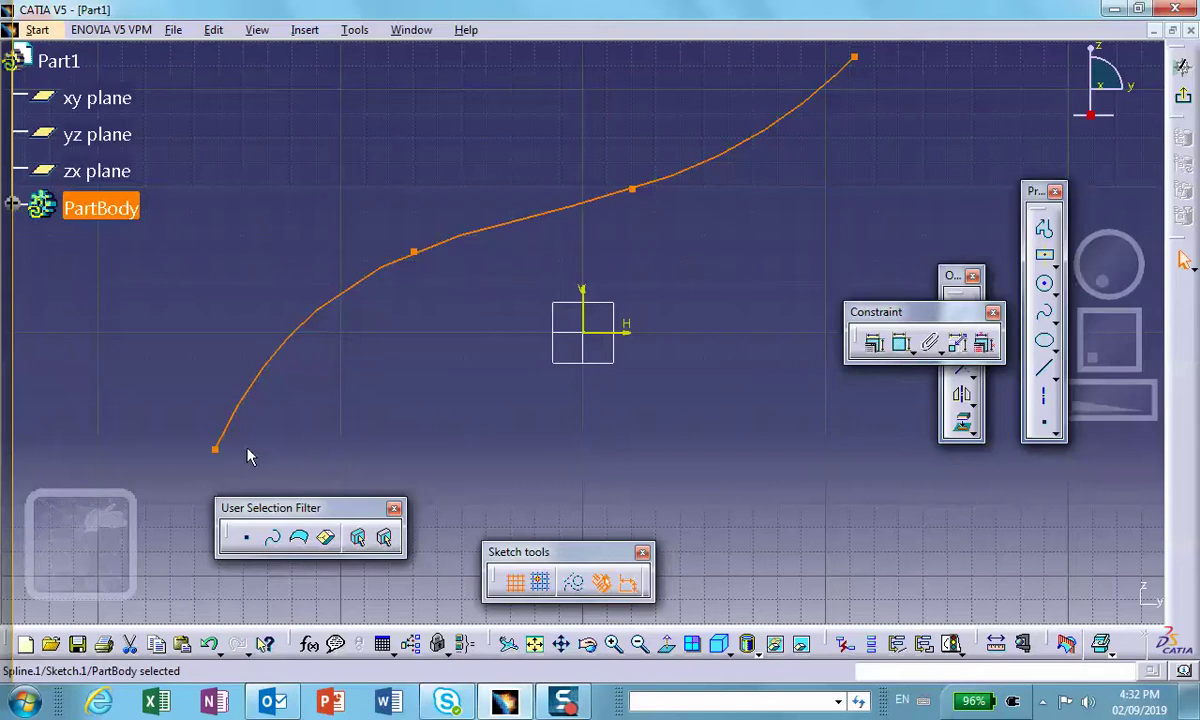
click(1183, 95)
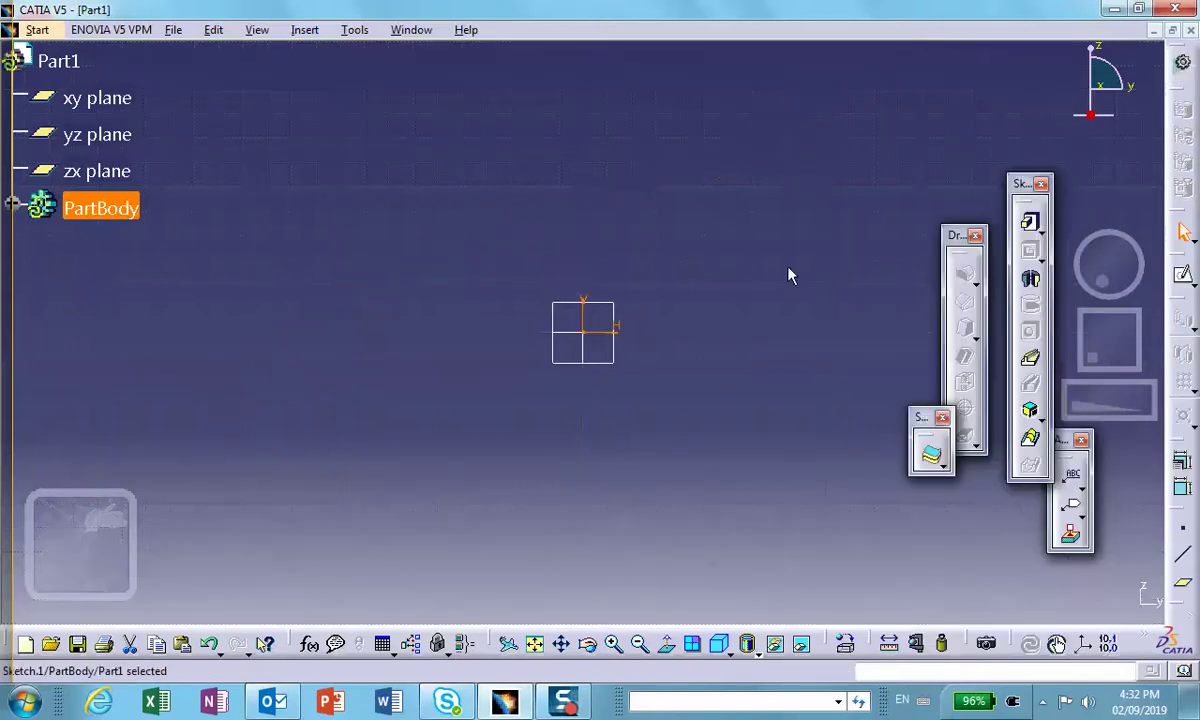
Create Plane.1 normal to the Sketch.1 spline at its lower-left end vertex.
click(441, 455)
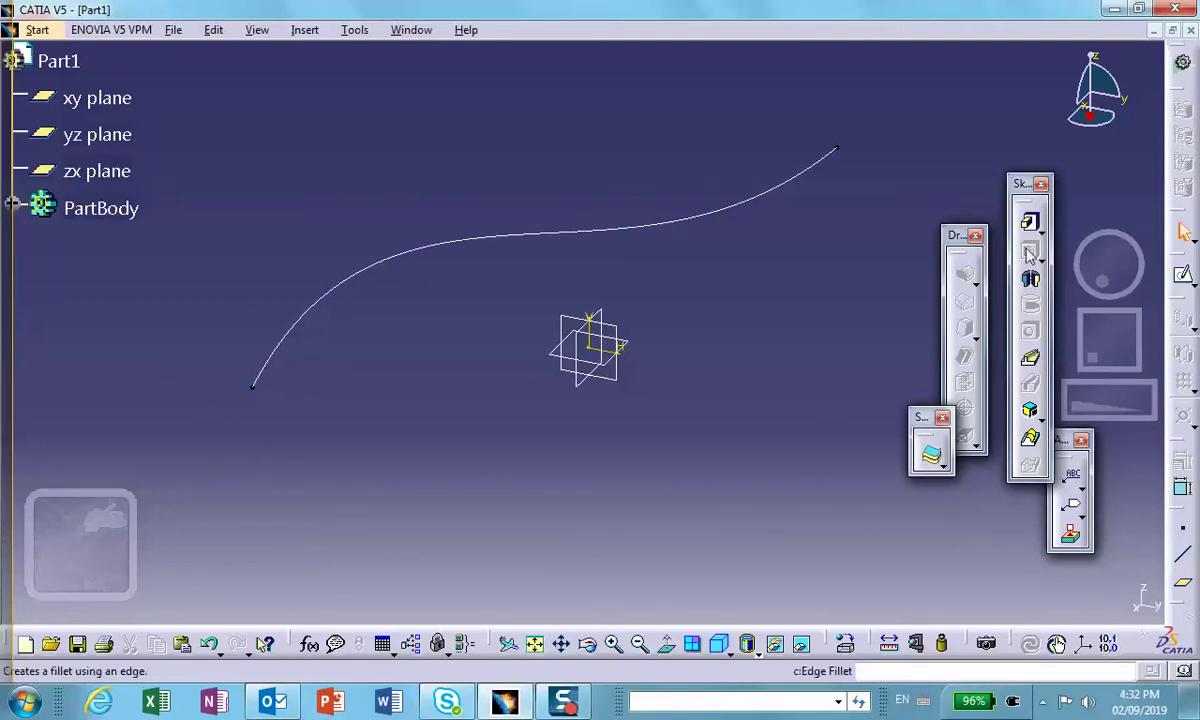
click(1183, 594)
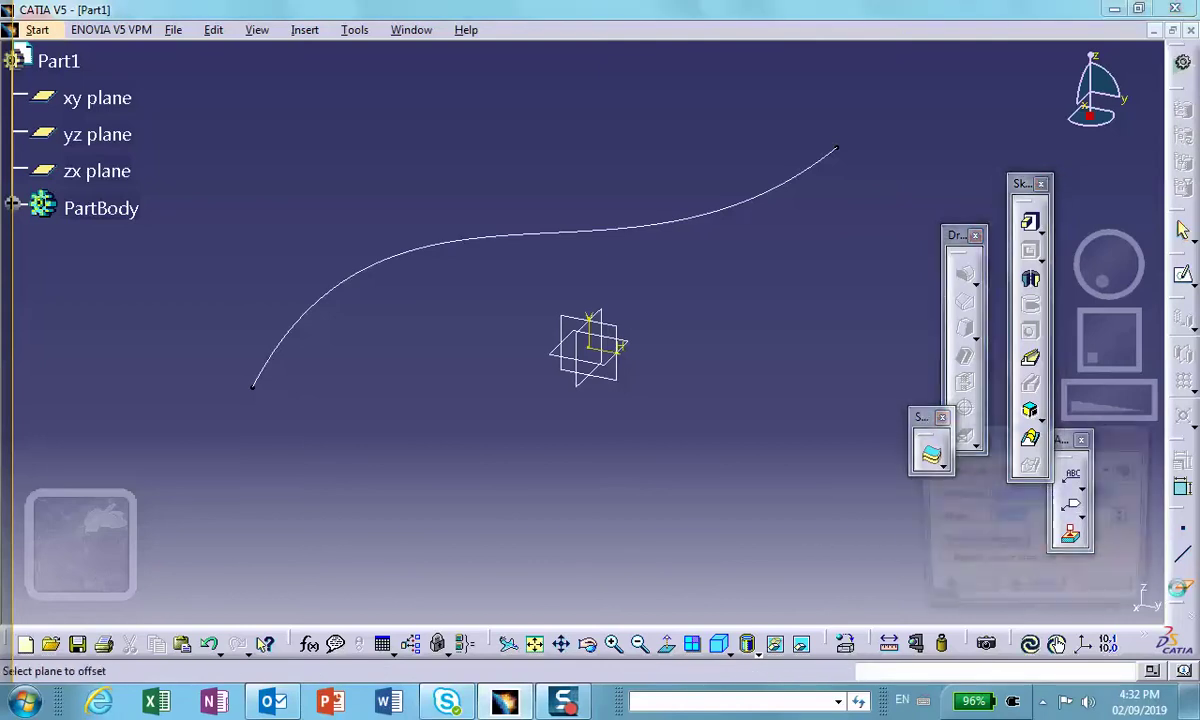
click(1100, 470)
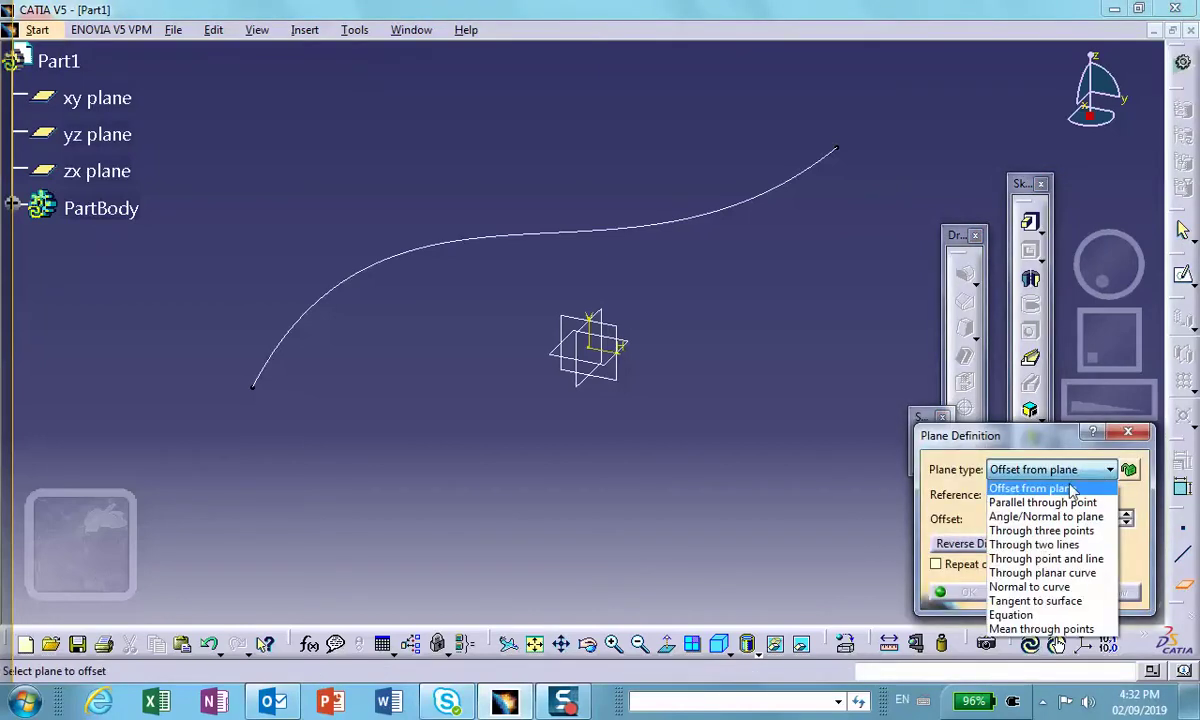
click(1030, 586)
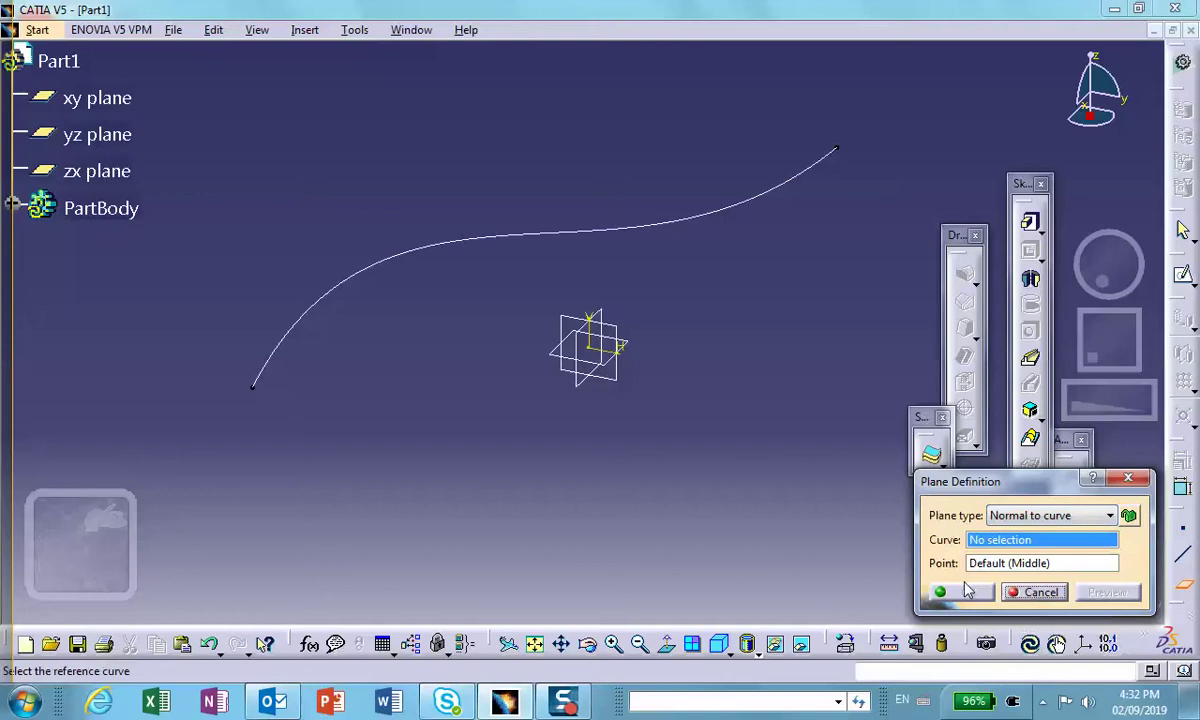
click(644, 229)
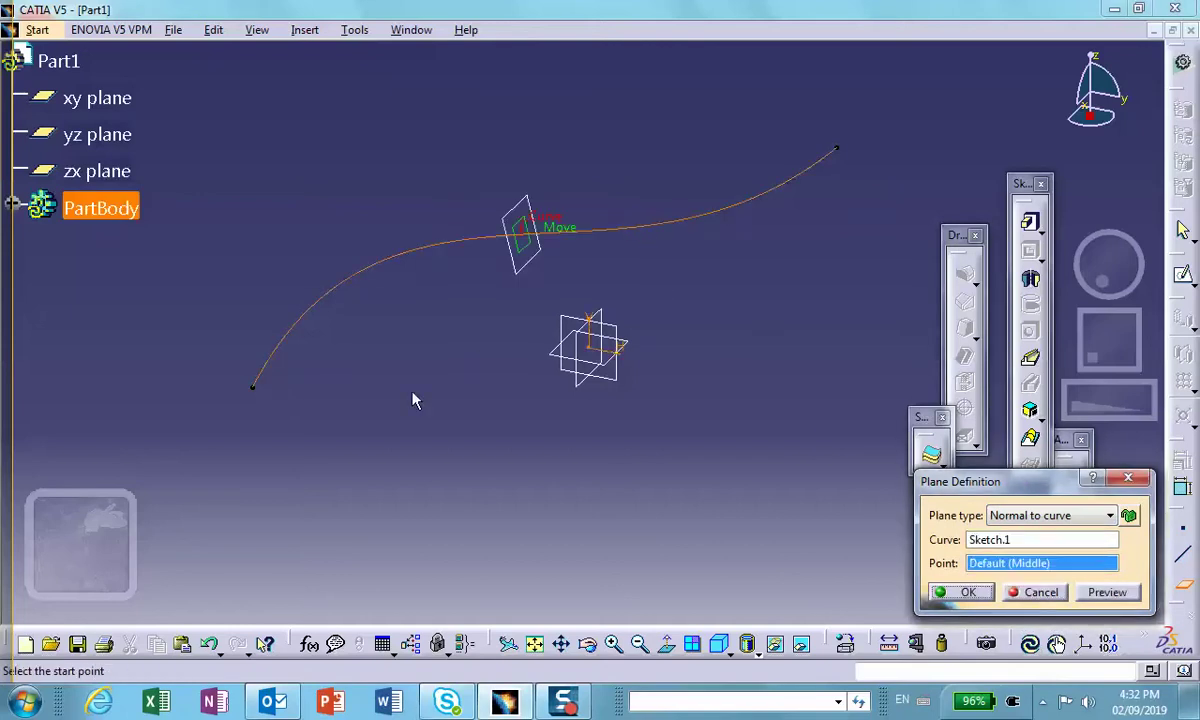
click(252, 386)
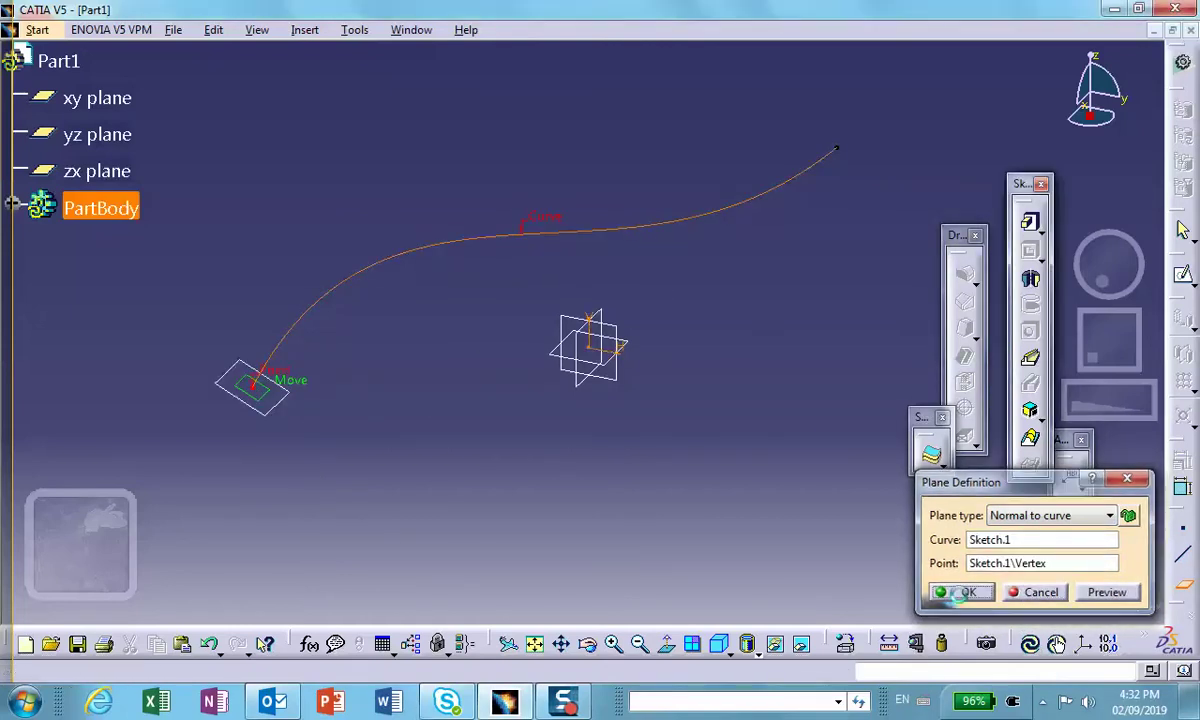
click(990, 593)
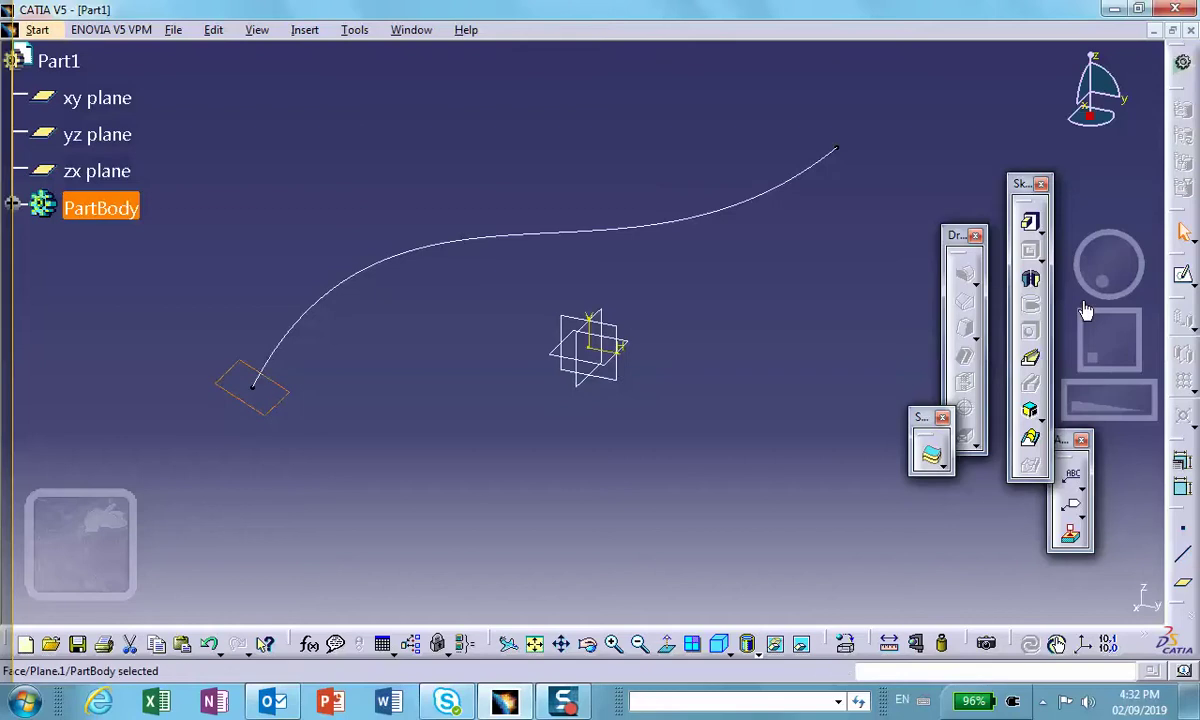
Sketch a circle on Plane.1 centred at the spline's end point.
click(1183, 232)
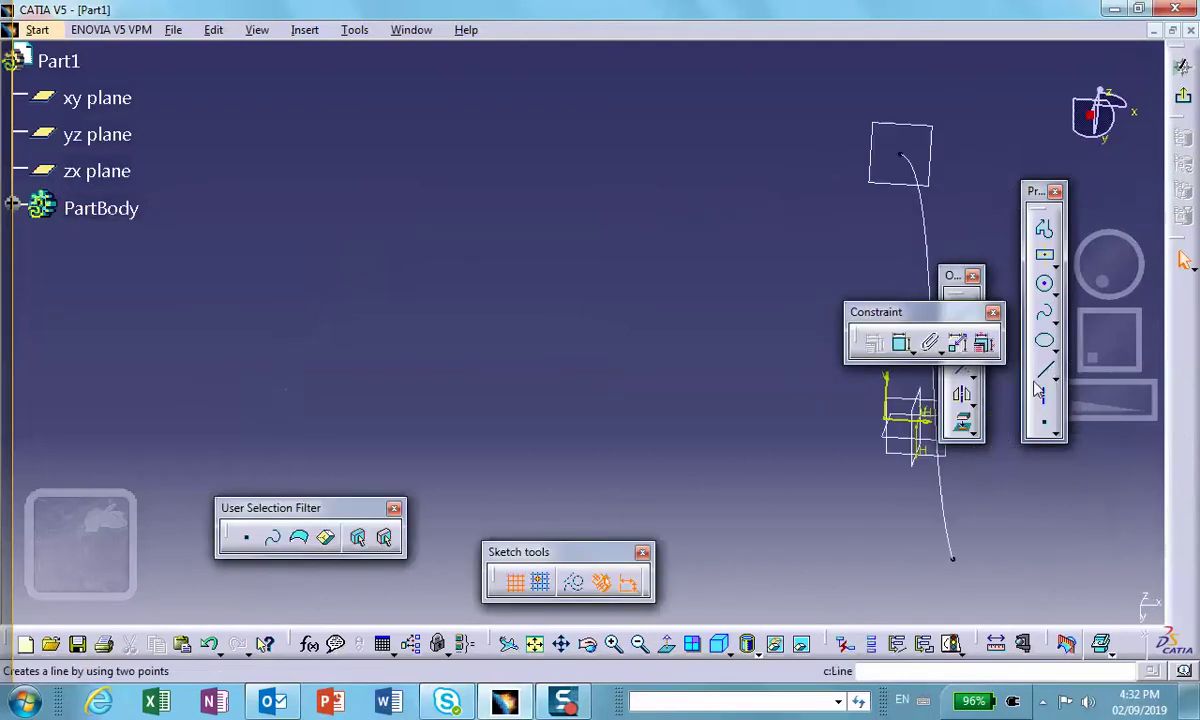
click(1044, 284)
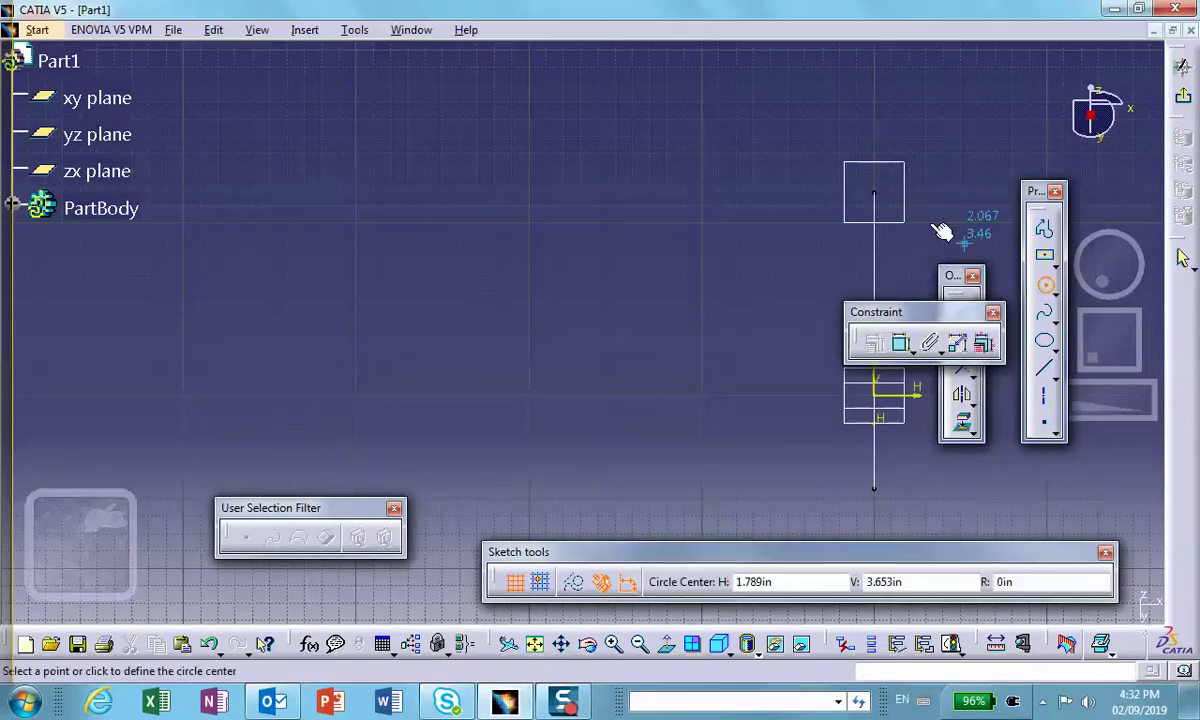
click(884, 198)
click(933, 192)
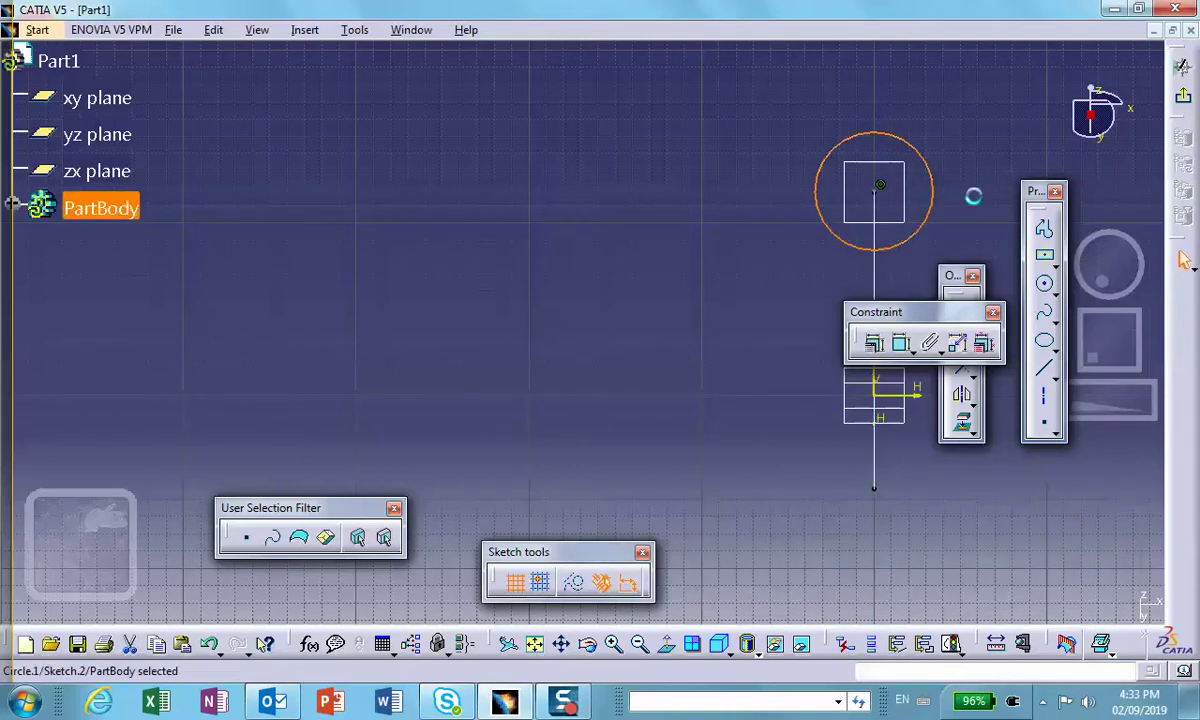
click(1183, 95)
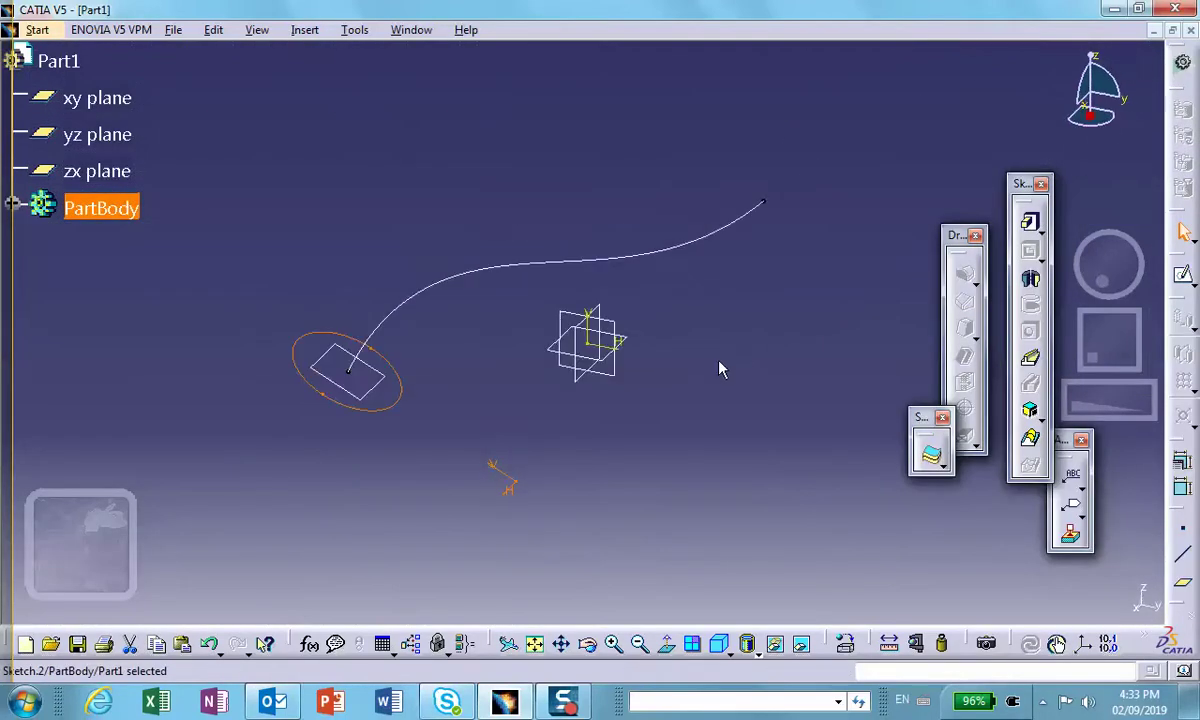
Sweep the circle Sketch.2 along the Sketch.1 spline to create the solid Rib.1.
click(680, 392)
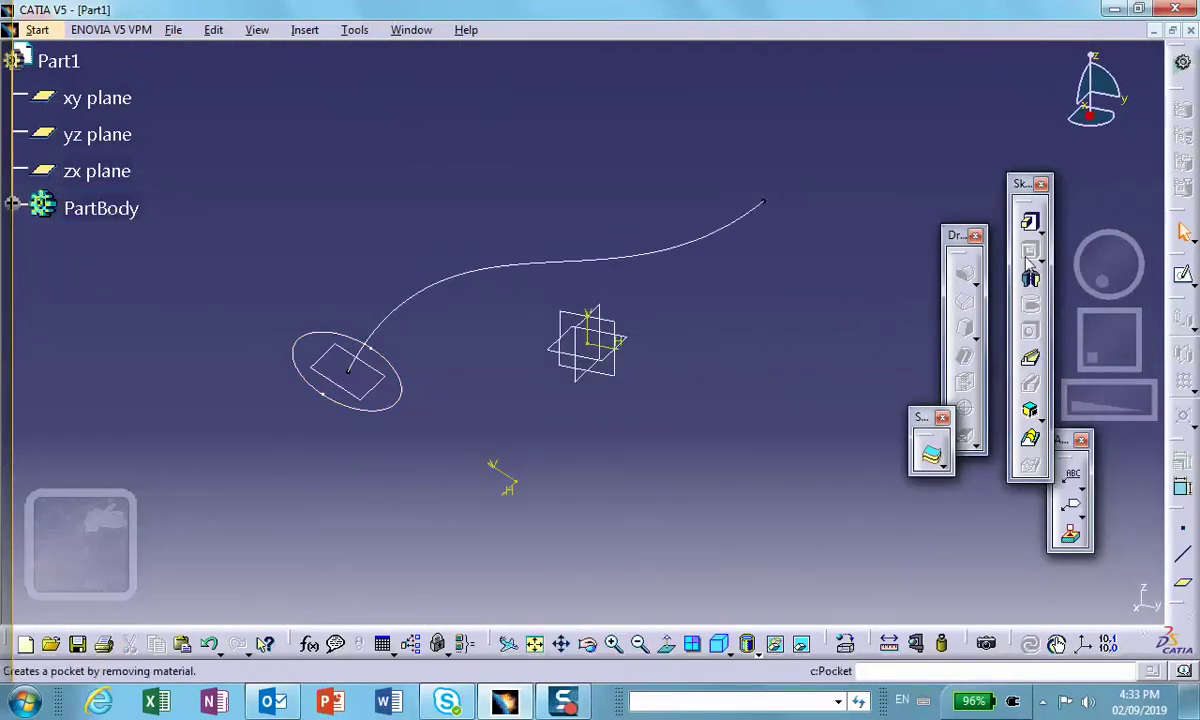
click(1030, 362)
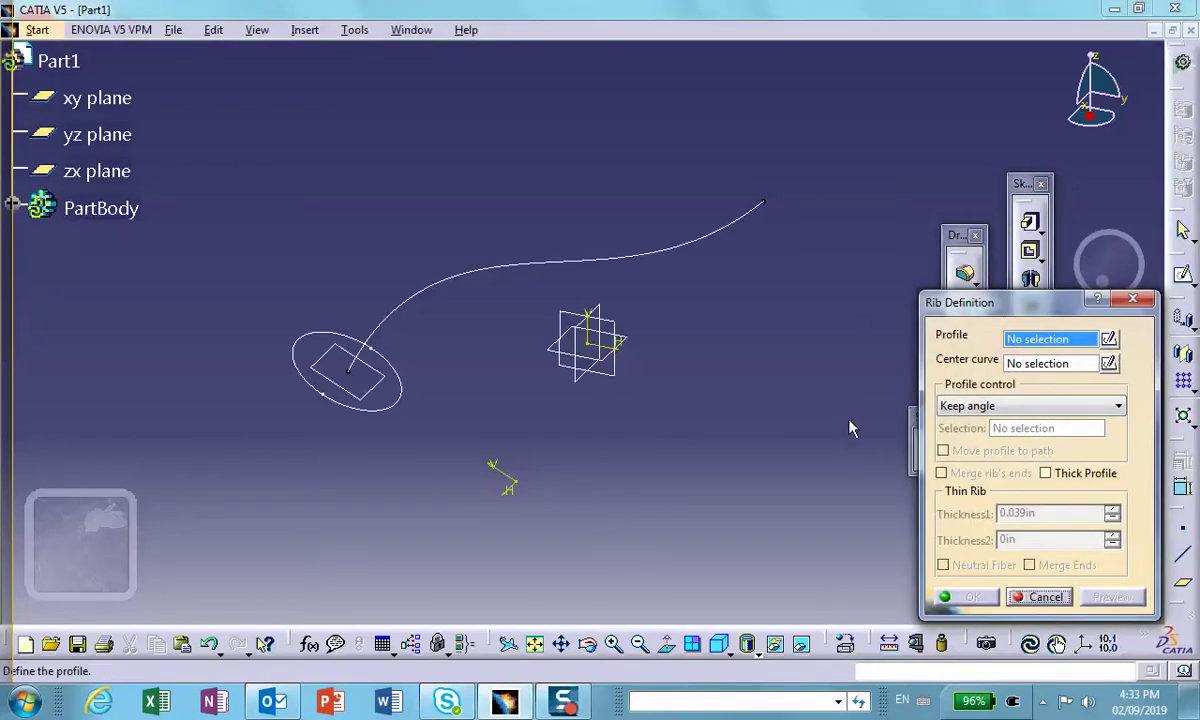
click(402, 408)
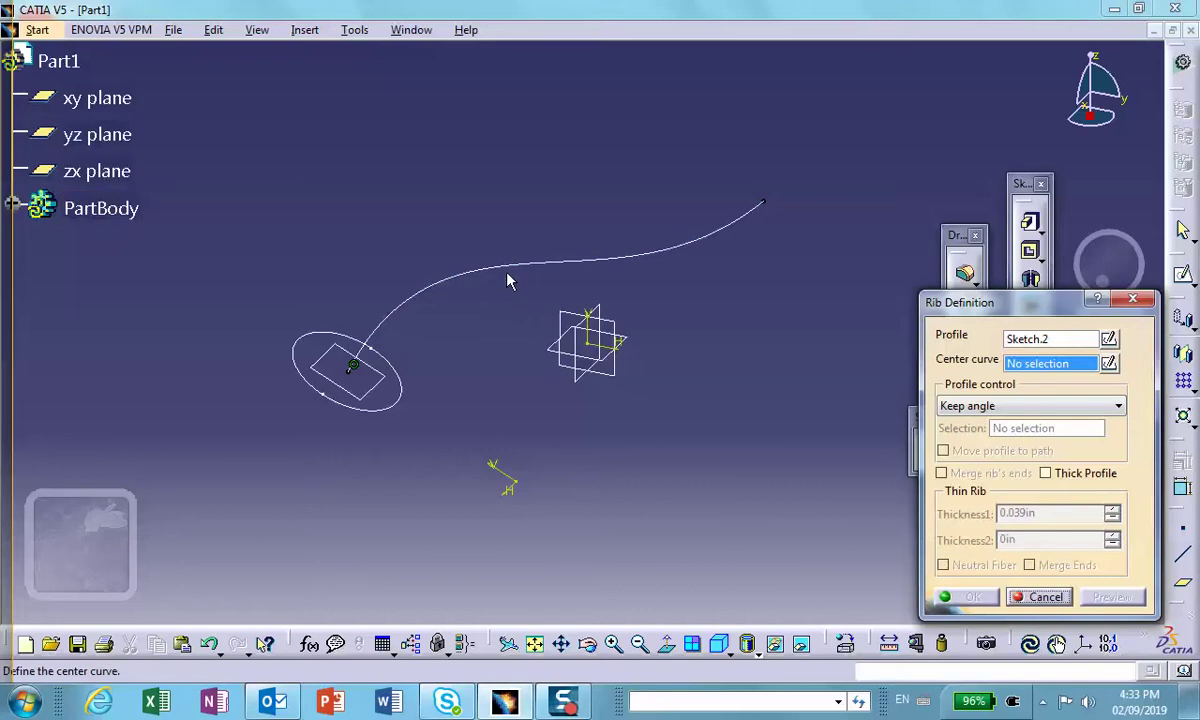
click(536, 266)
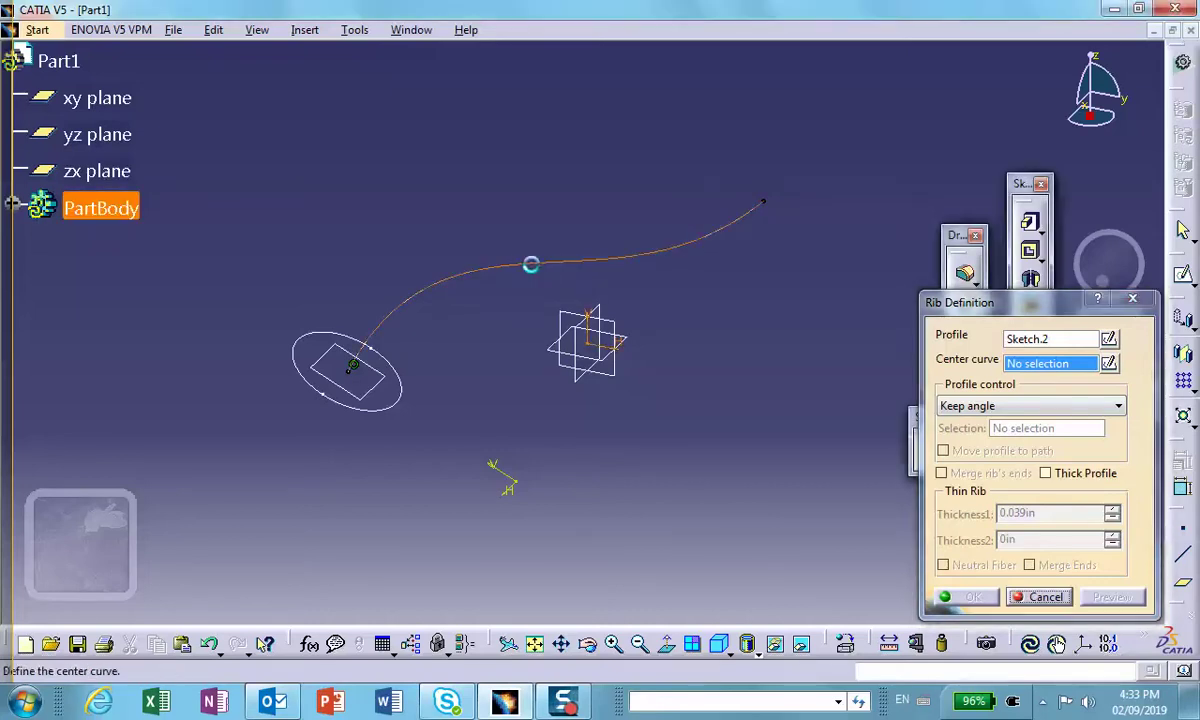
click(981, 596)
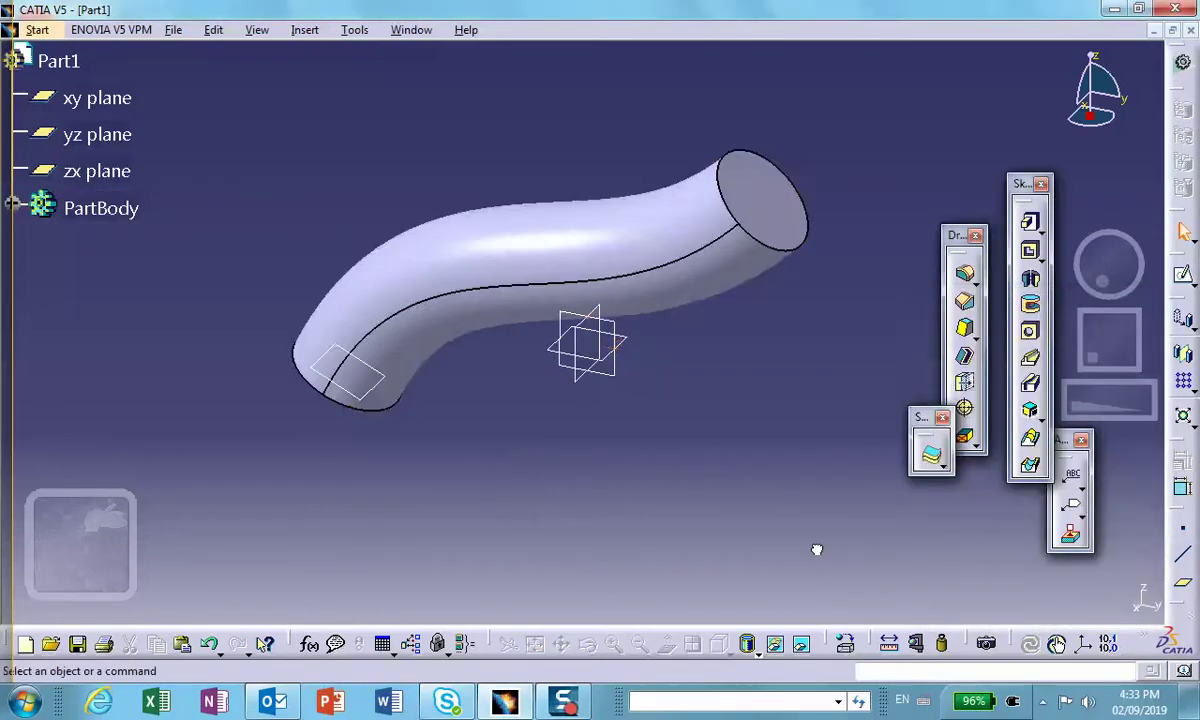
middle_drag(822, 551, 521, 481)
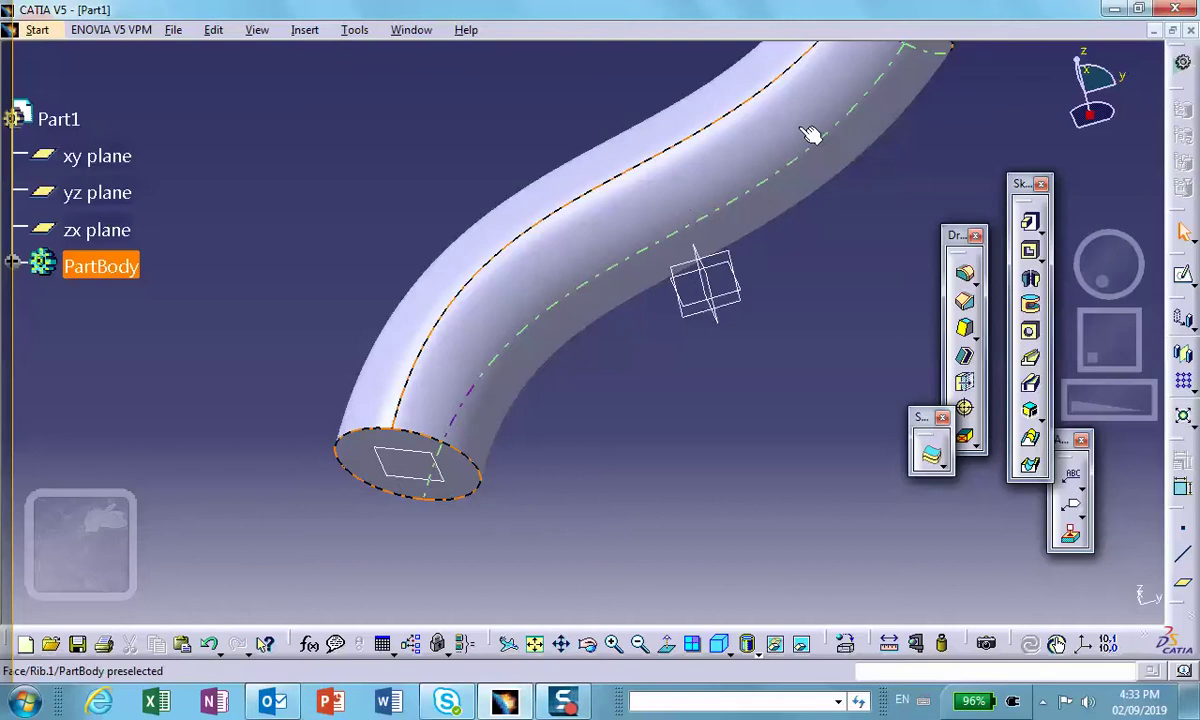
Zoom in on the tube's end face and switch to Generative Shape Design.
middle_drag(598, 190, 549, 271)
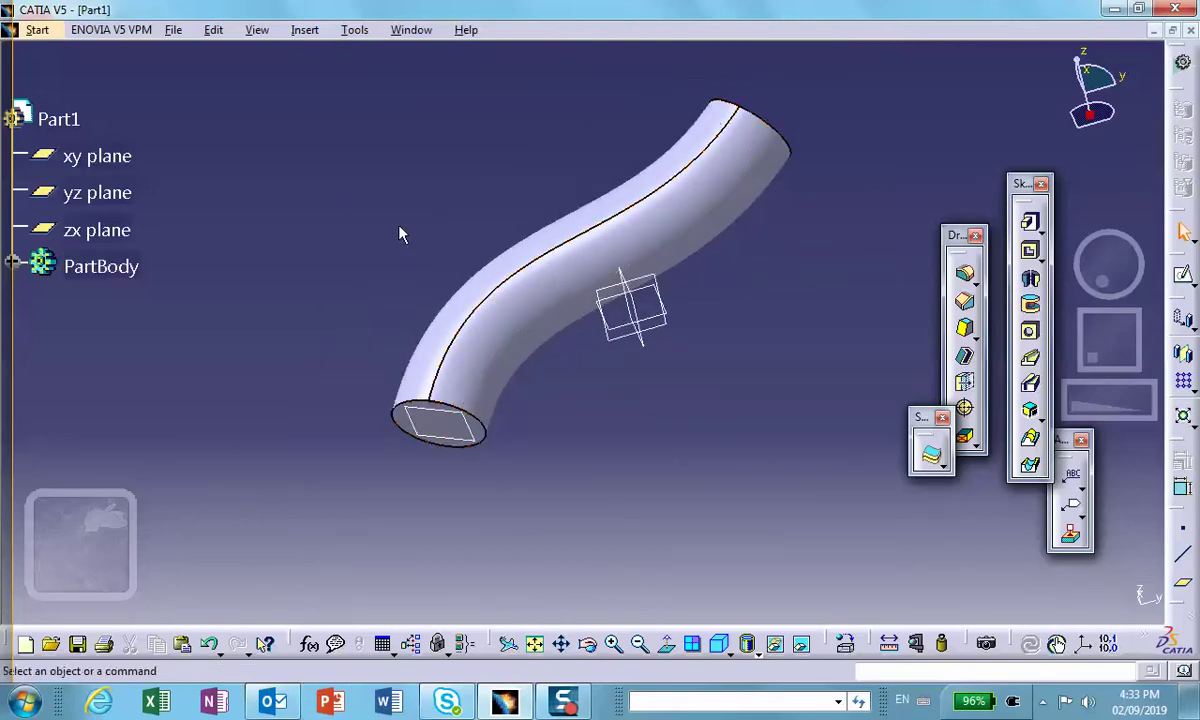
middle_drag(404, 233, 400, 150)
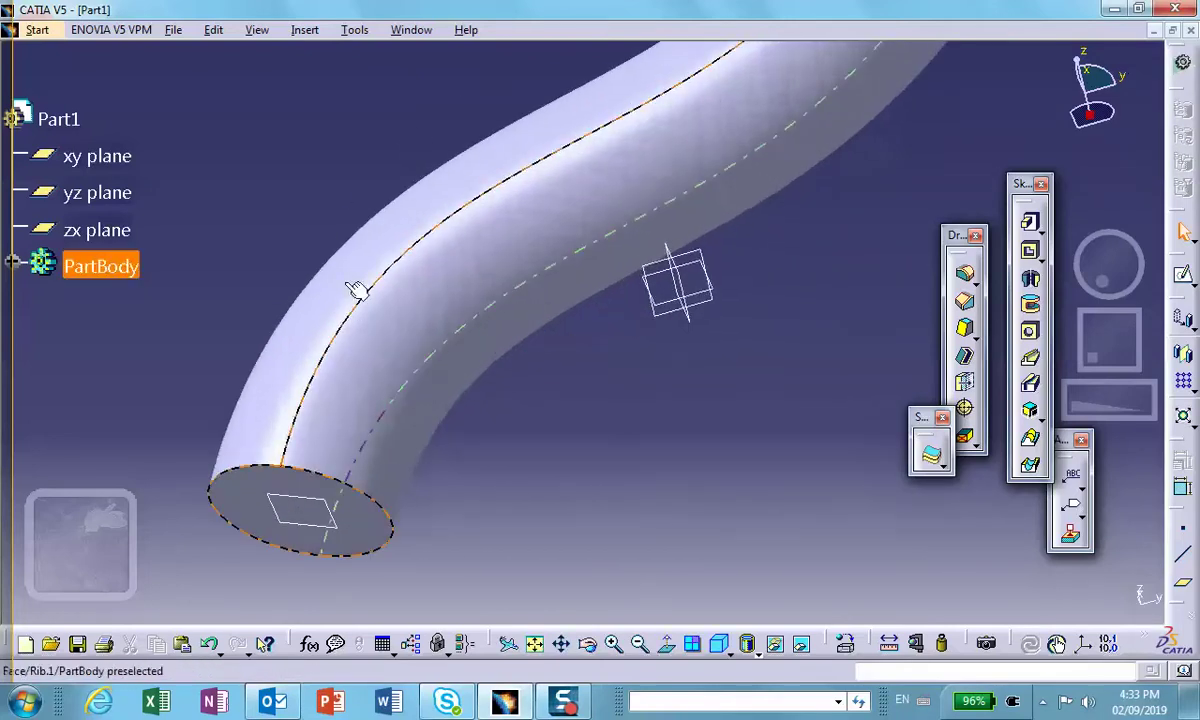
middle_drag(356, 287, 475, 170)
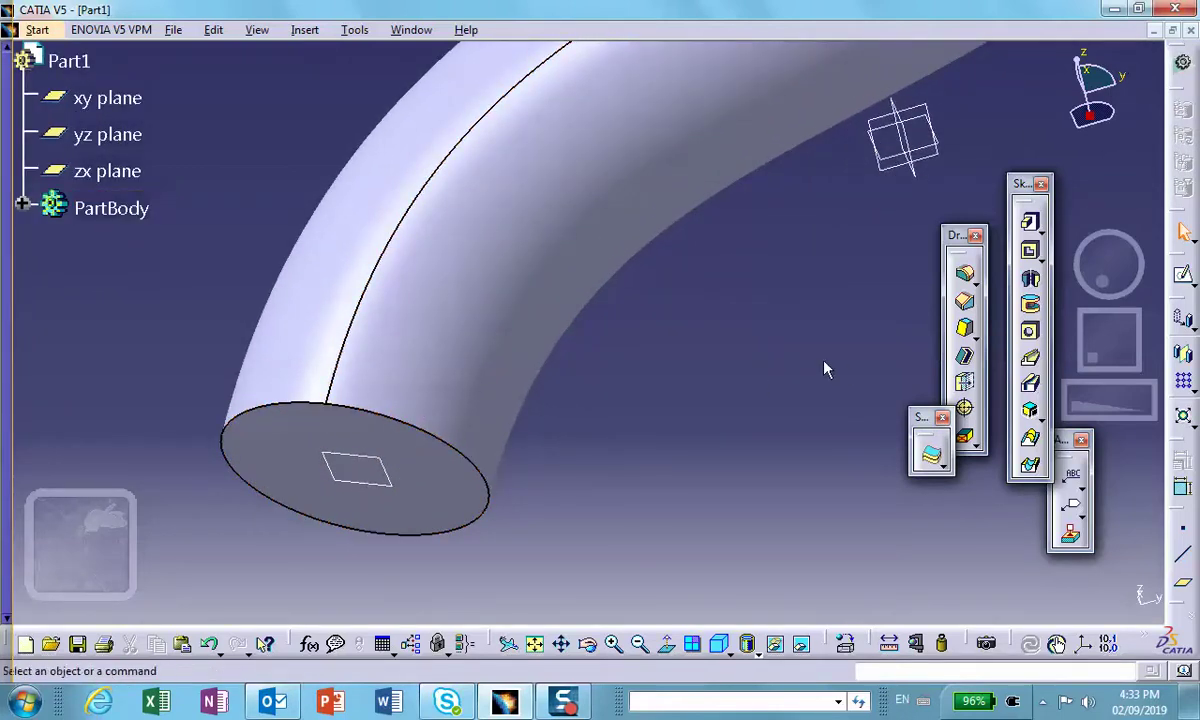
click(1183, 61)
click(1052, 445)
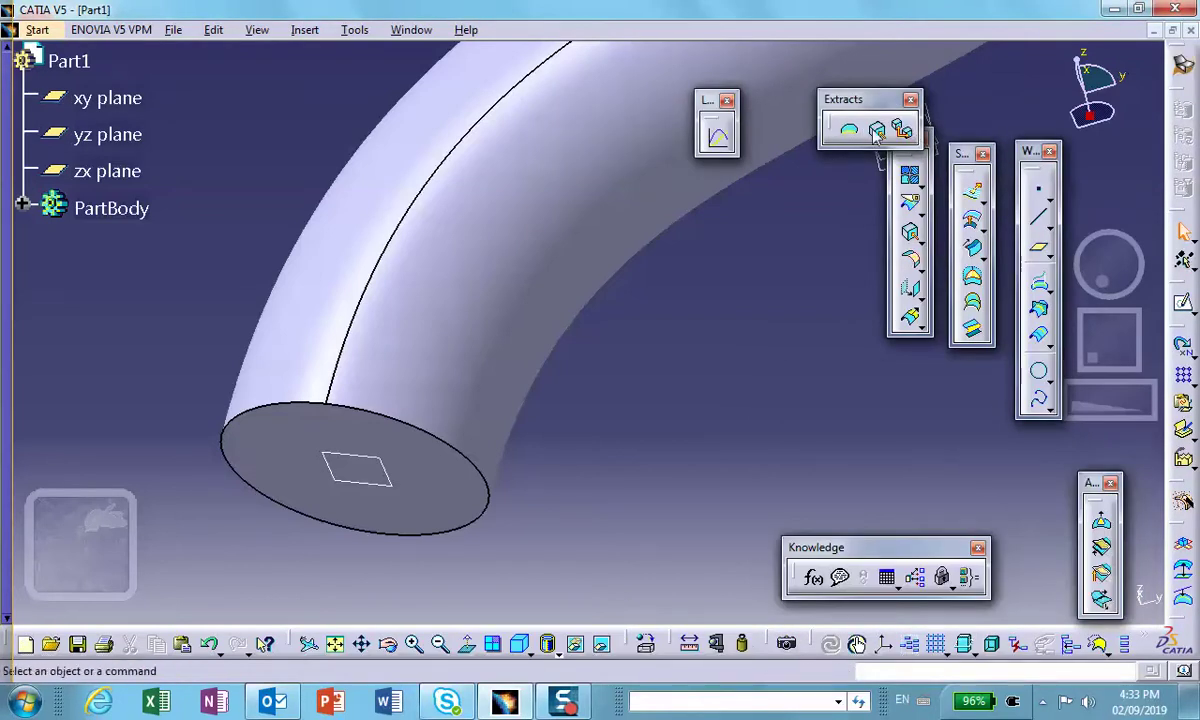
Extract the tube's end face (Rib.1\Face.1) as Extract.1, then bring up the workbench Welcome dialog.
click(876, 130)
click(425, 508)
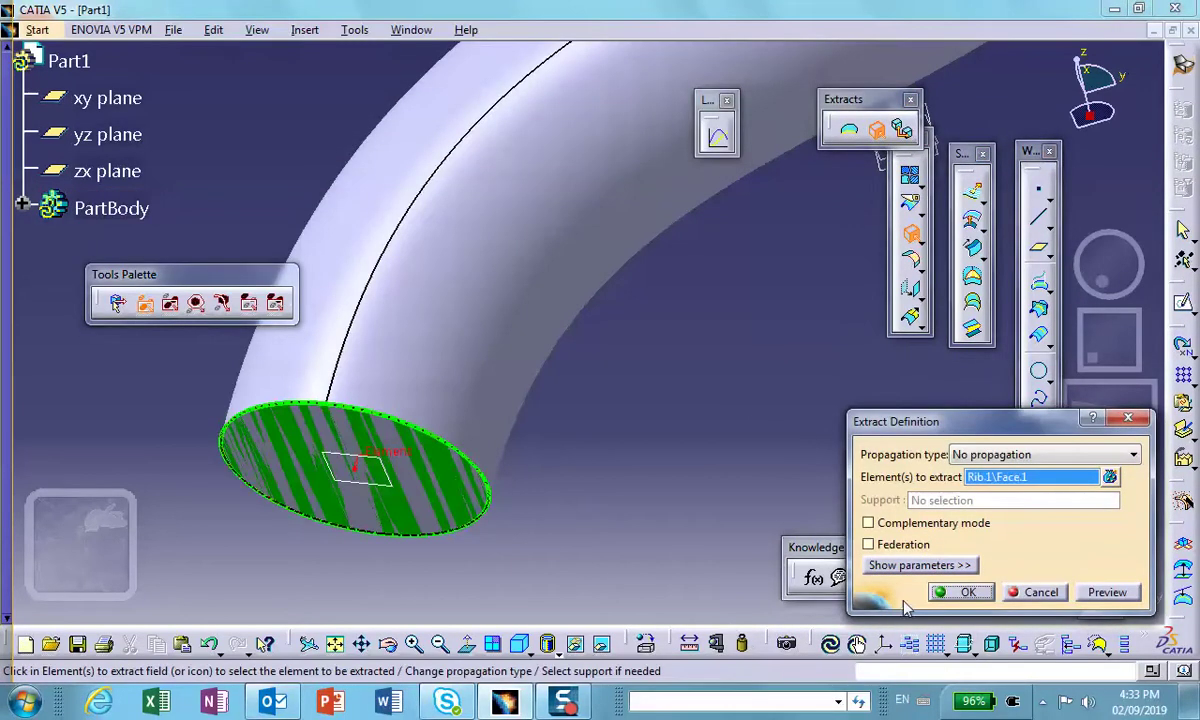
click(958, 592)
click(509, 493)
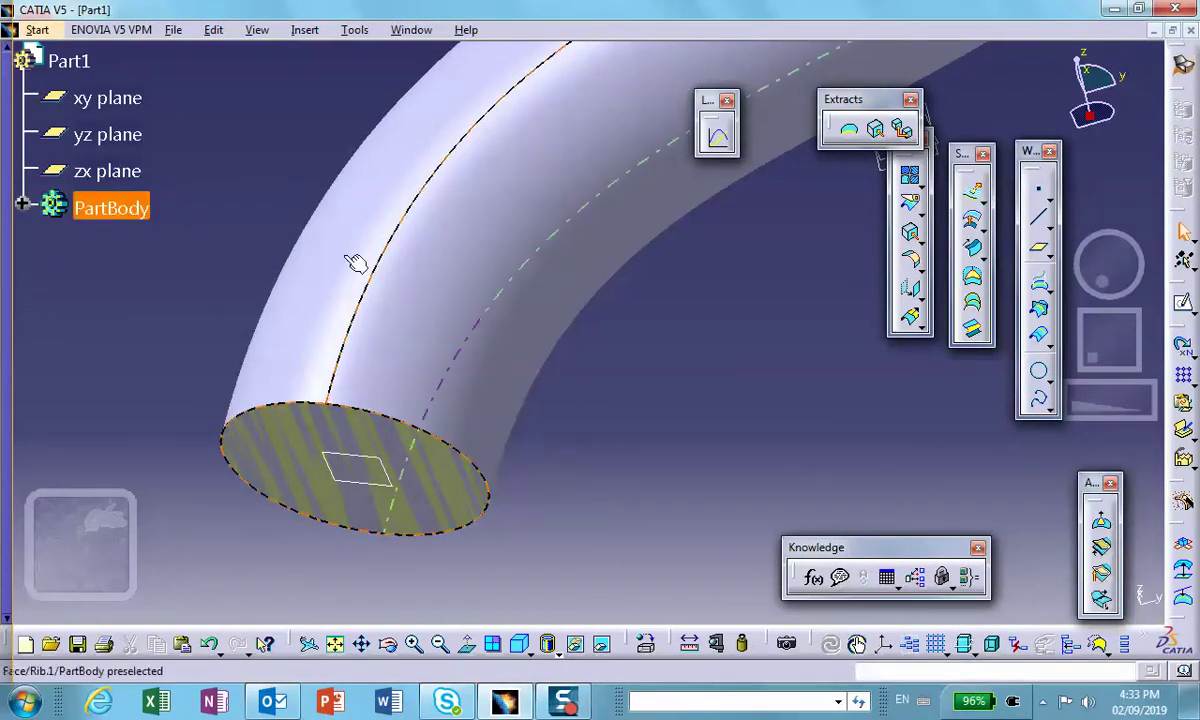
click(1183, 64)
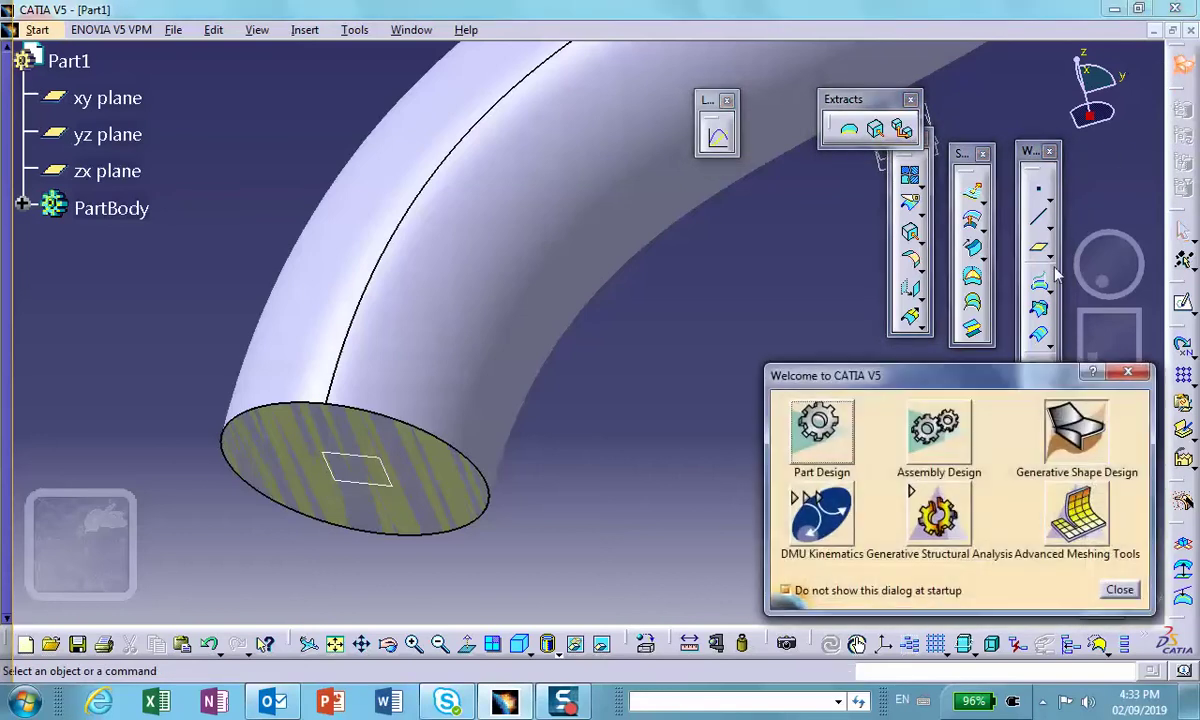
Switch to Advanced Meshing Tools and accept a Static Analysis case, creating Analysis1.
click(1060, 518)
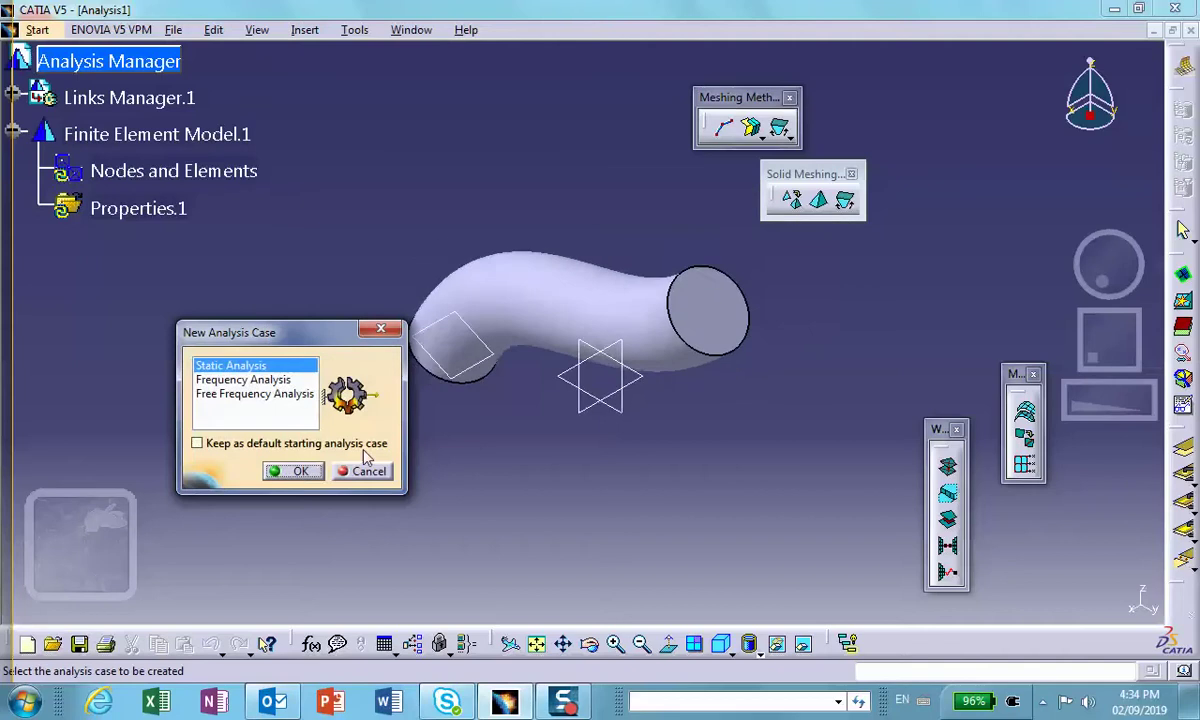
click(284, 467)
middle_drag(388, 468, 613, 271)
click(285, 363)
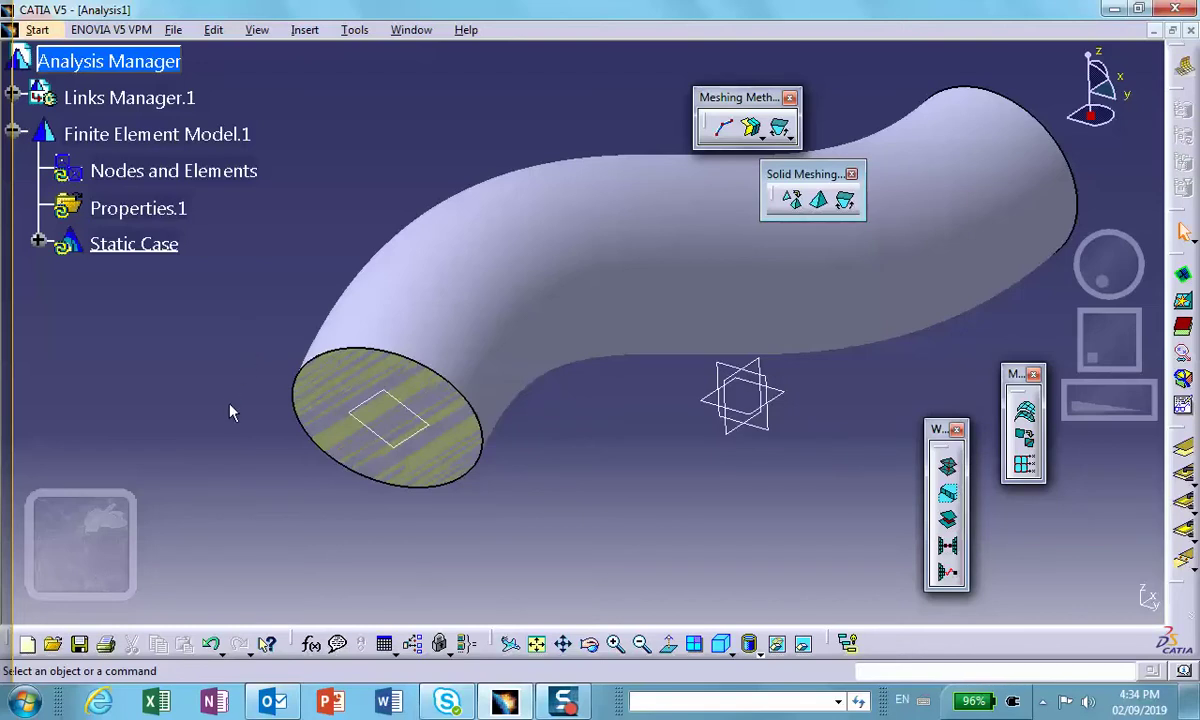
middle_drag(264, 343, 250, 355)
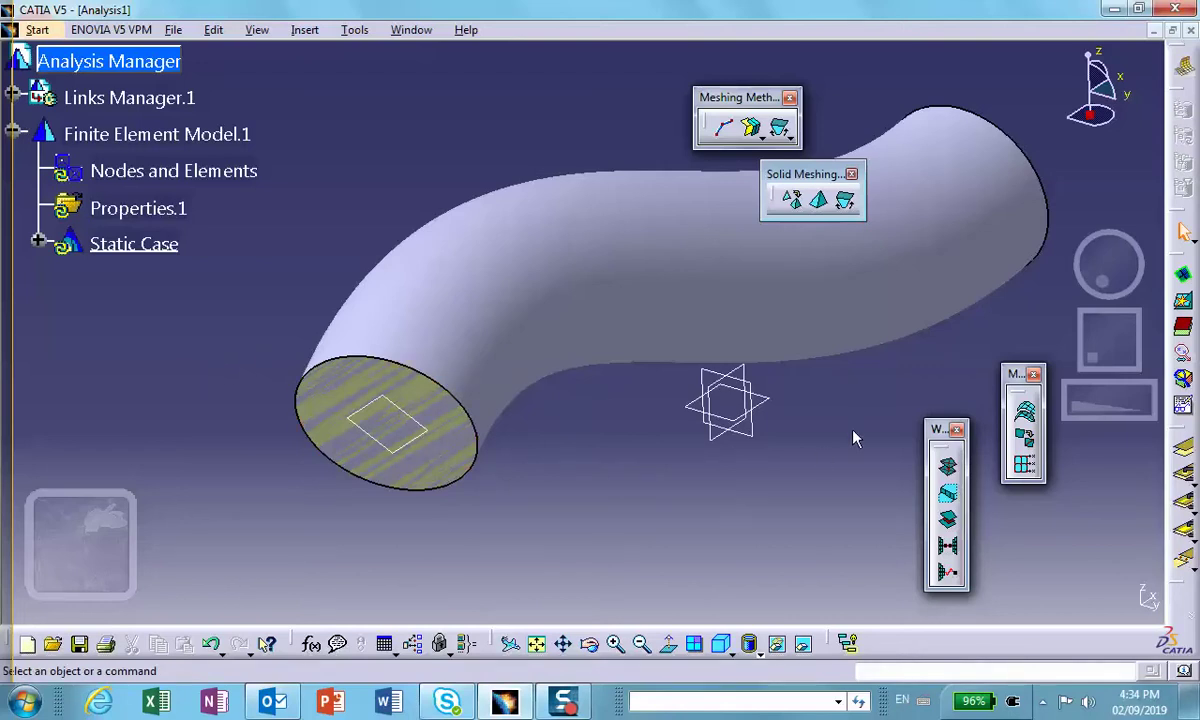
click(766, 141)
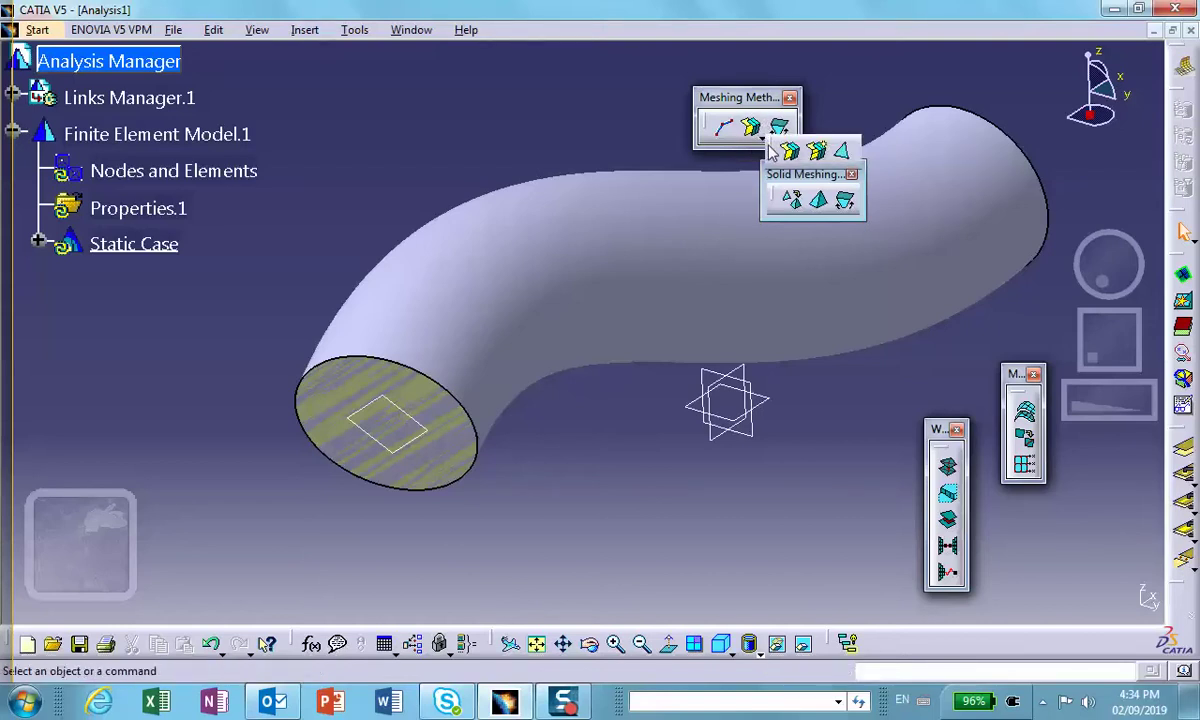
Apply the Advanced Surface Mesher to the tube's end face with a .25 in global mesh size.
drag(770, 148, 571, 123)
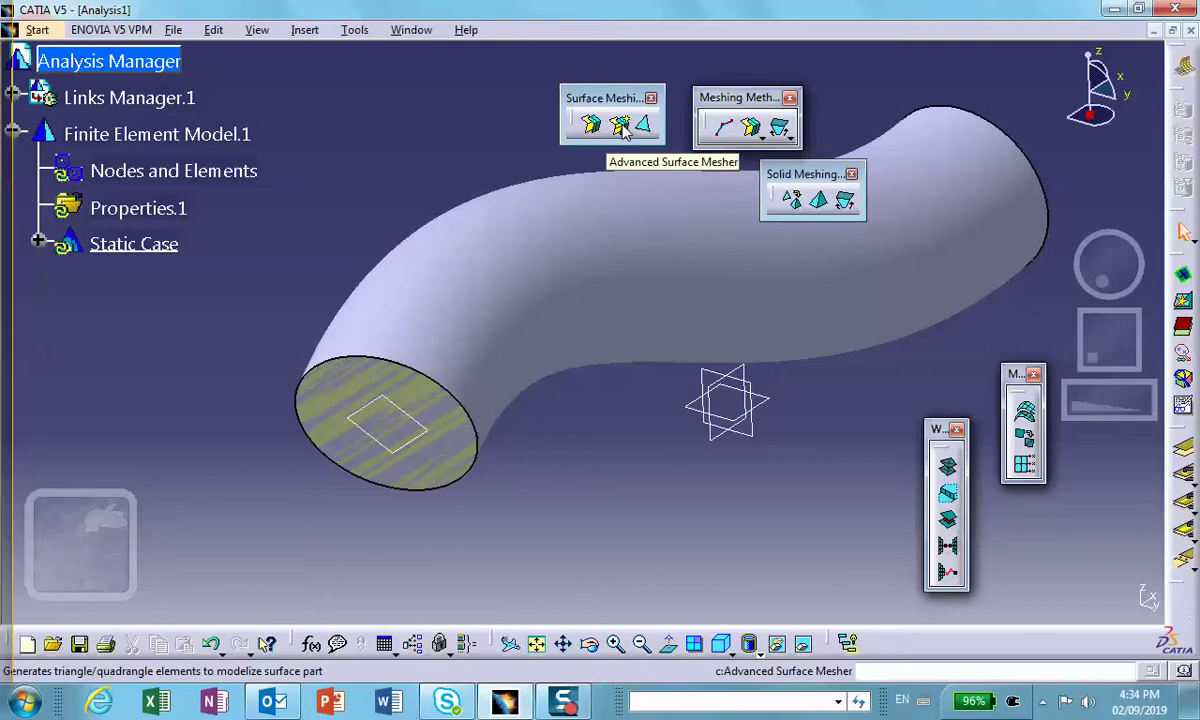
click(615, 127)
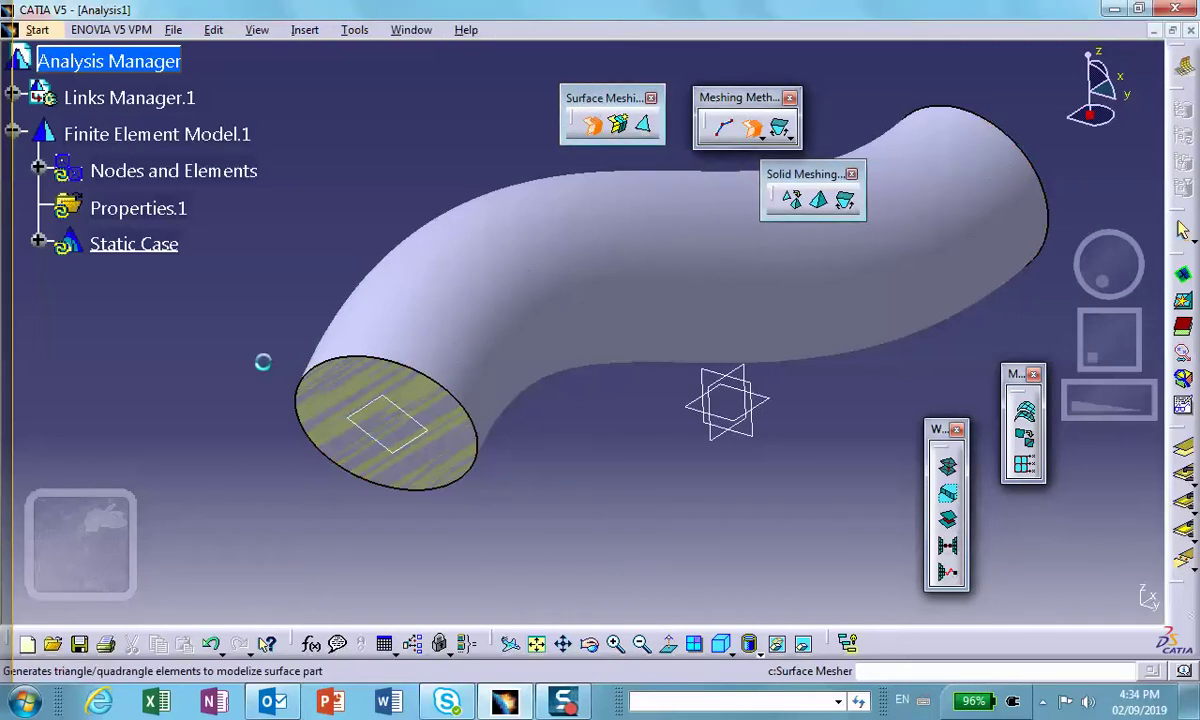
click(330, 383)
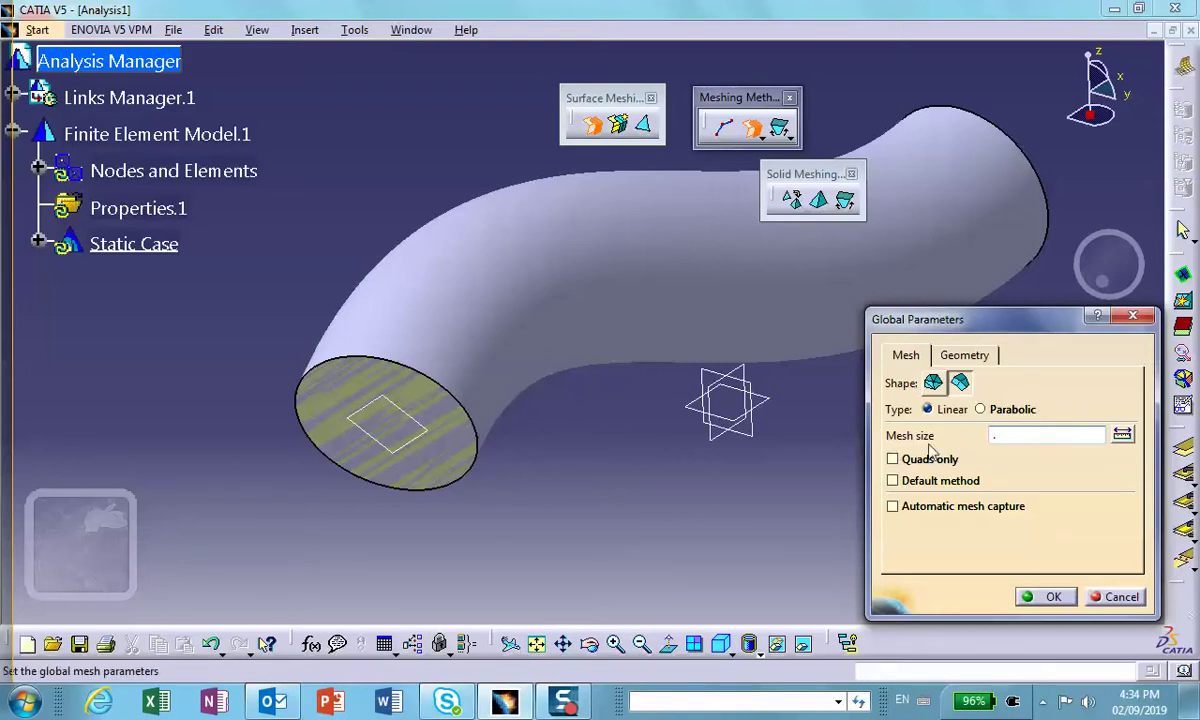
text(5)
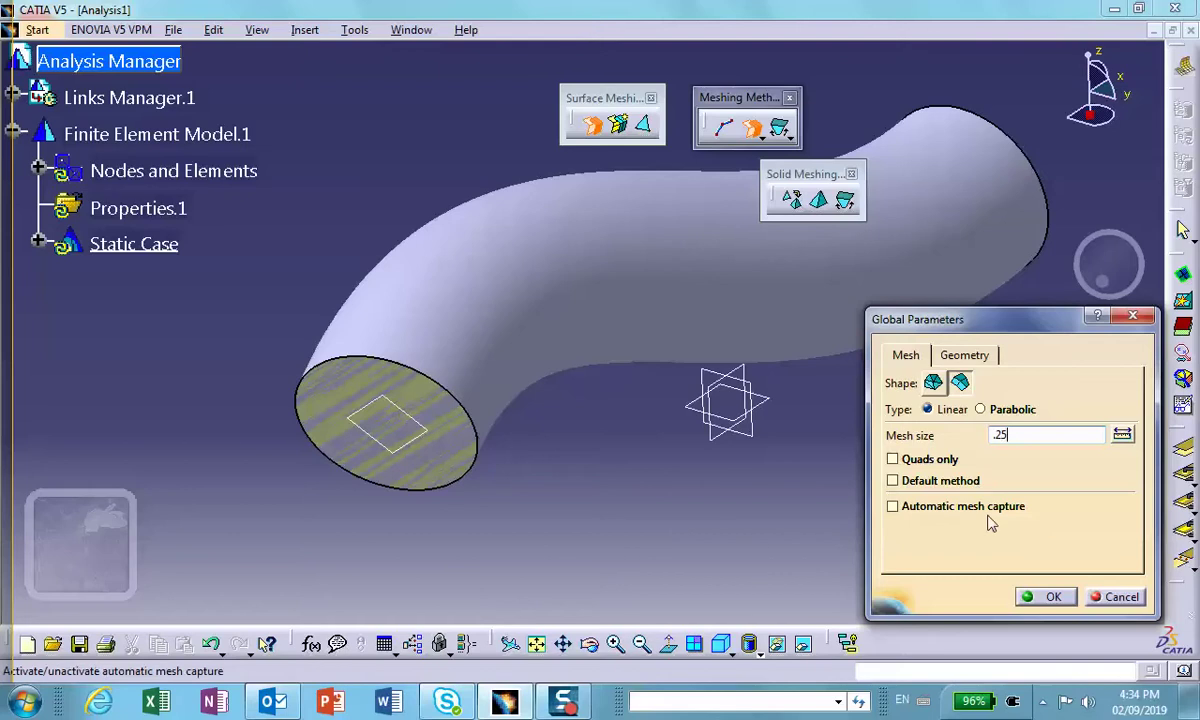
click(1052, 597)
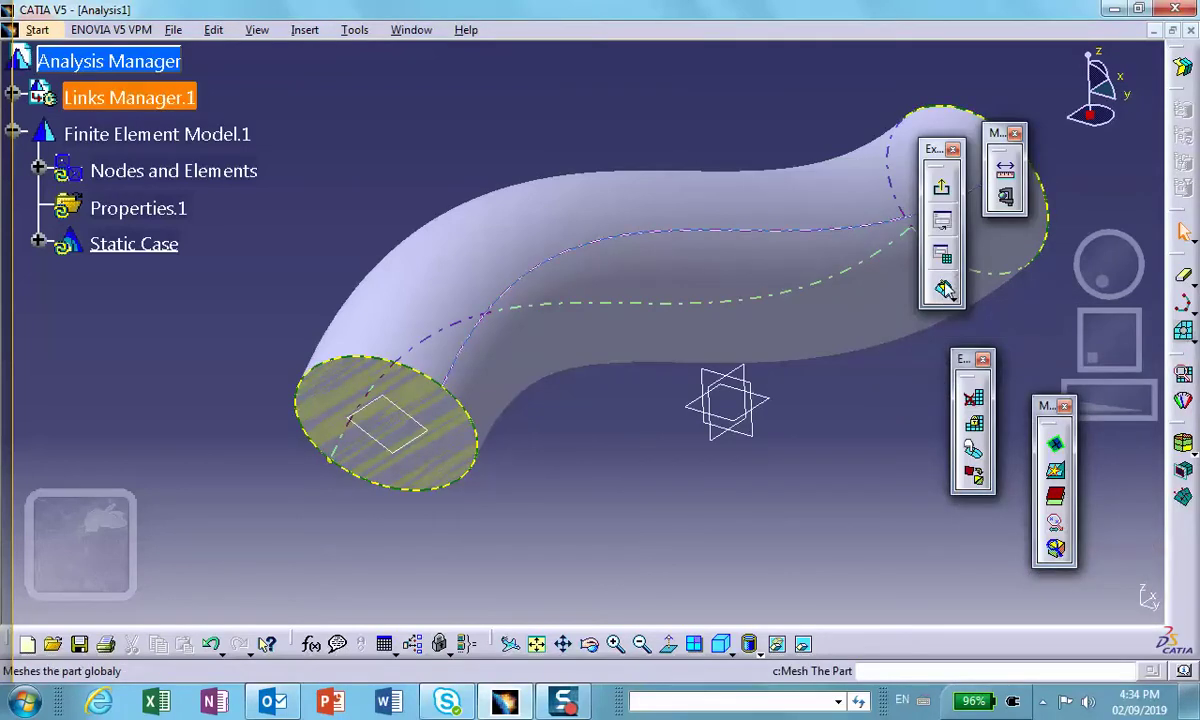
Mesh the pipe: 0.25 in frontal quadrangles, 2043 nodes and 2049 elements.
drag(932, 149, 275, 75)
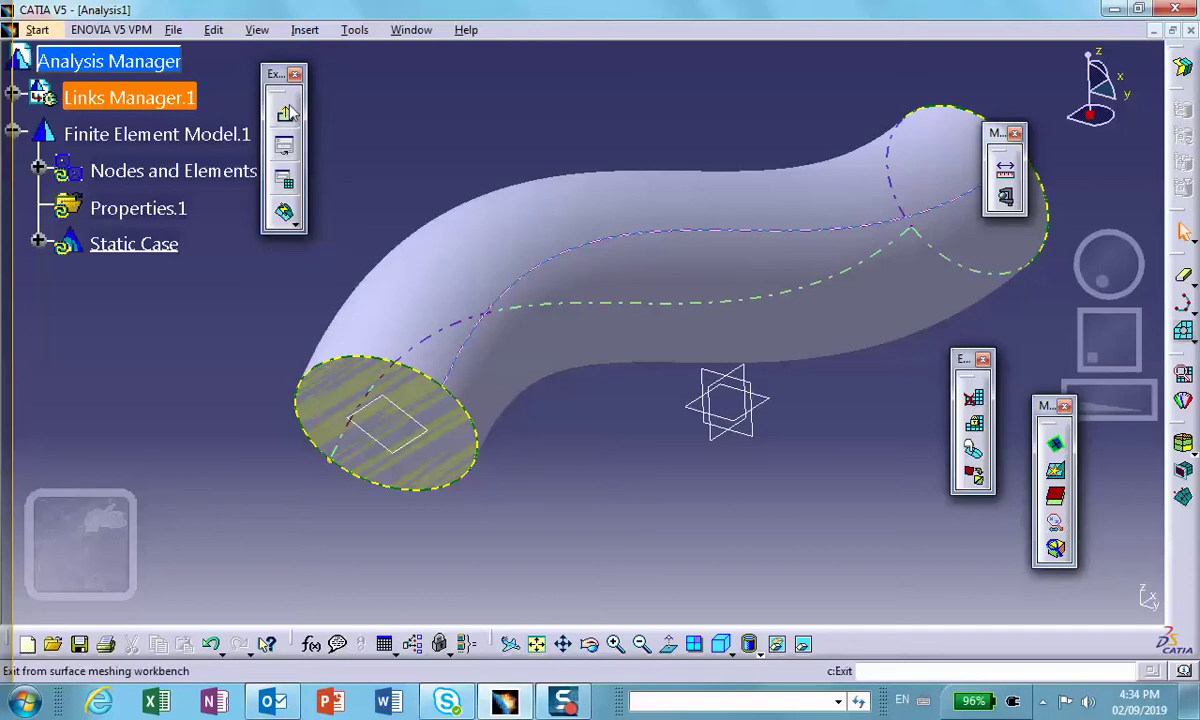
drag(266, 74, 323, 125)
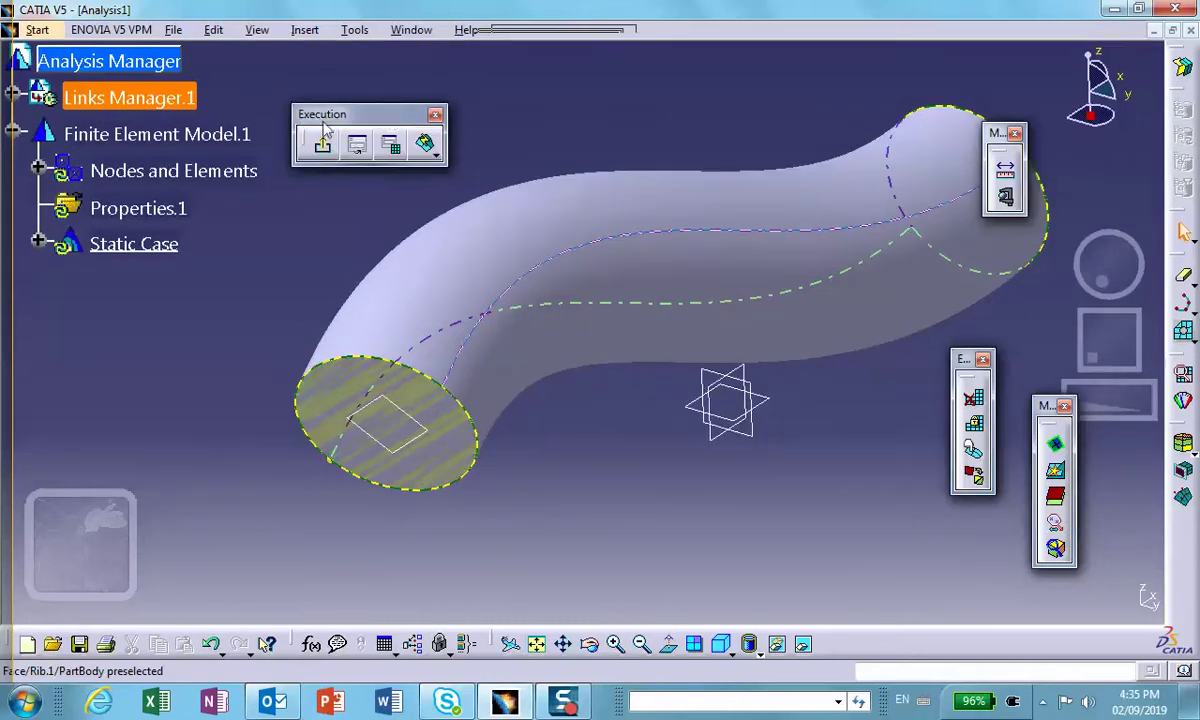
click(392, 144)
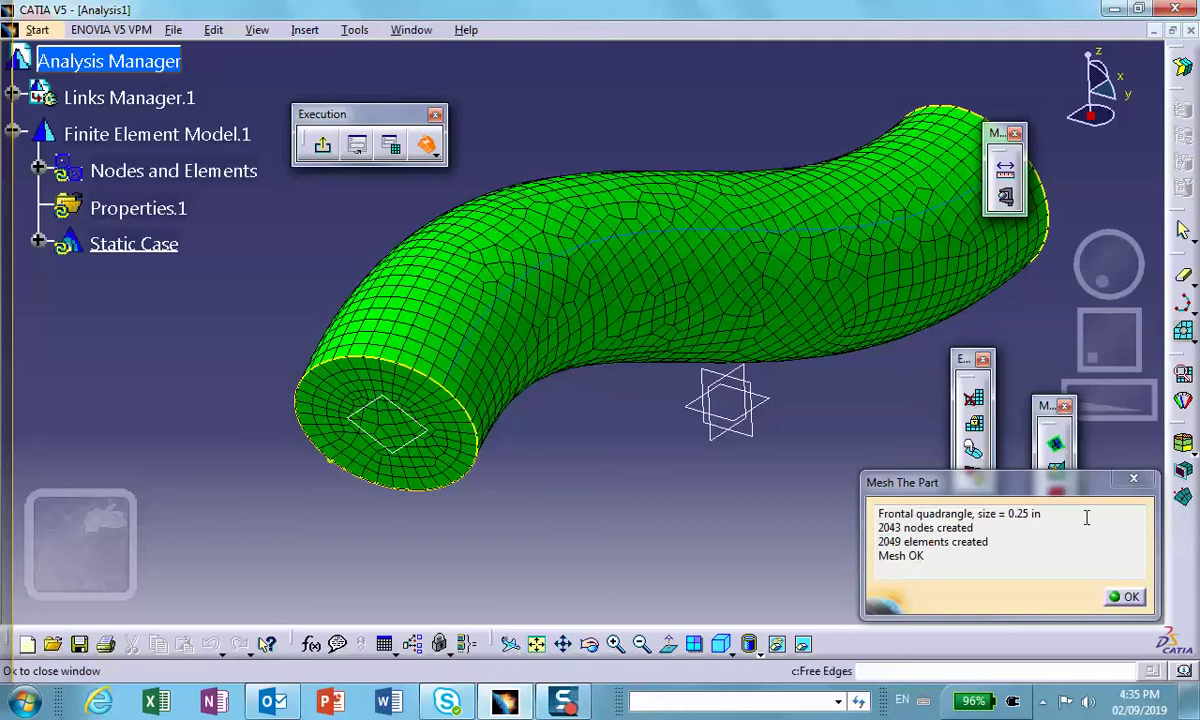
click(1125, 598)
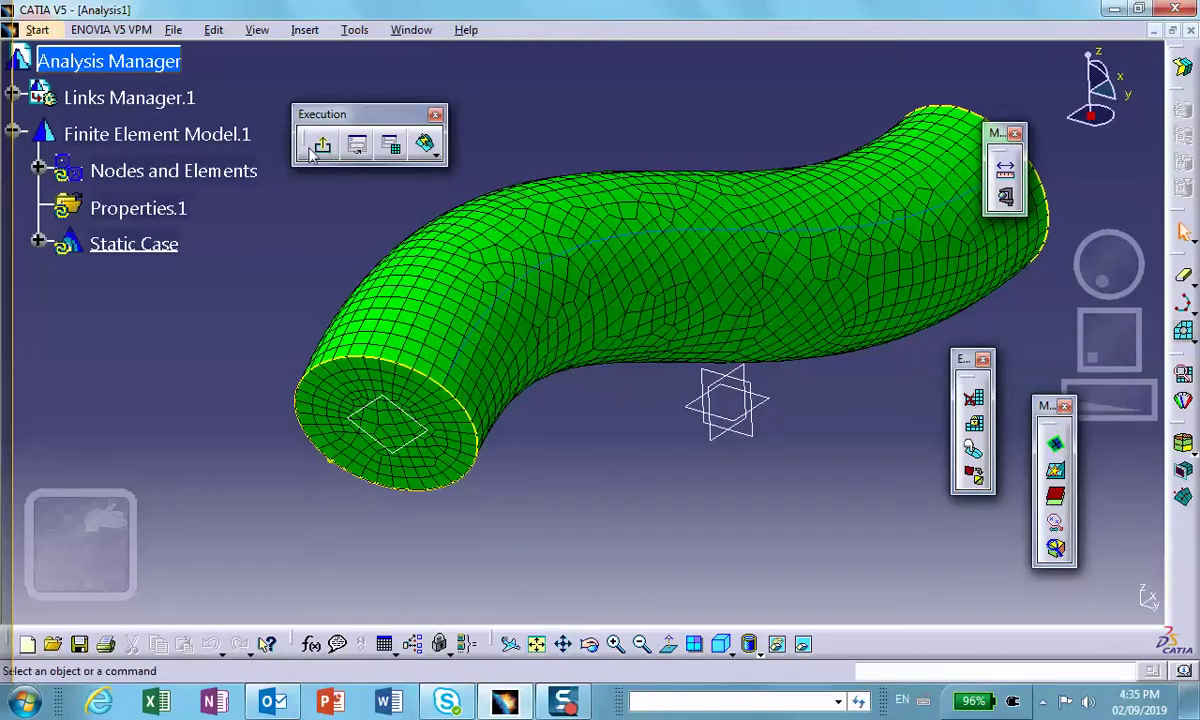
Exit surface meshing and delete Surface Mesh.1 with its mesh.
click(320, 147)
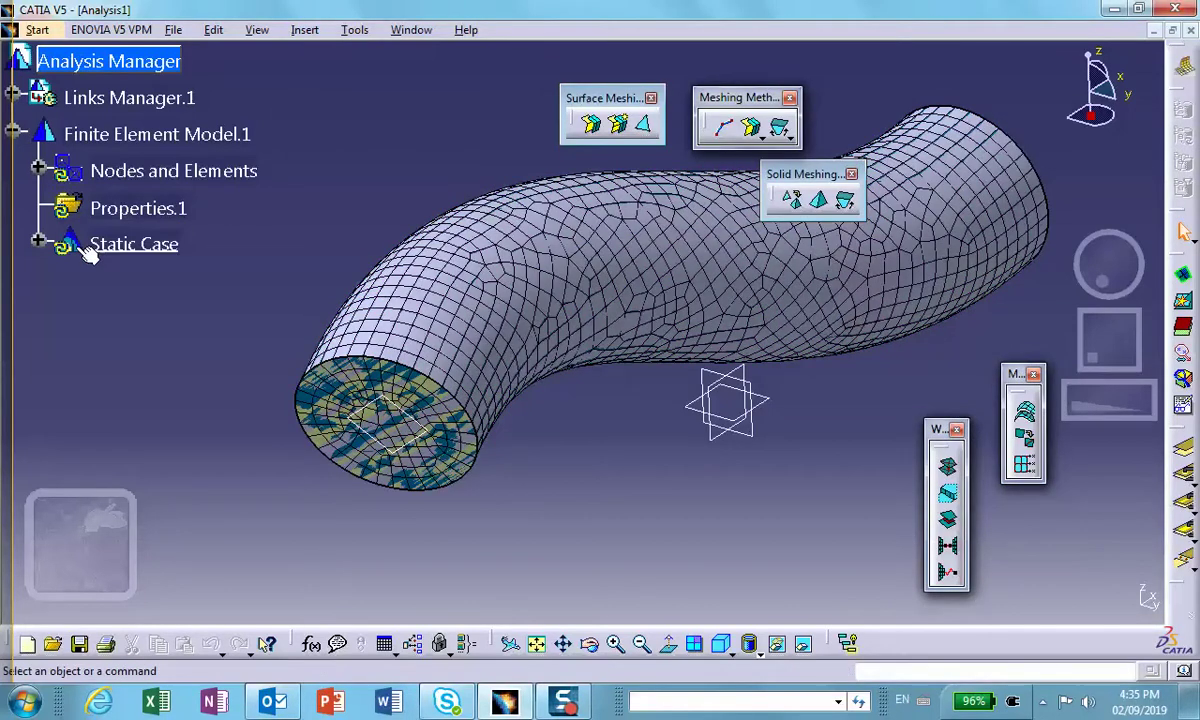
click(38, 170)
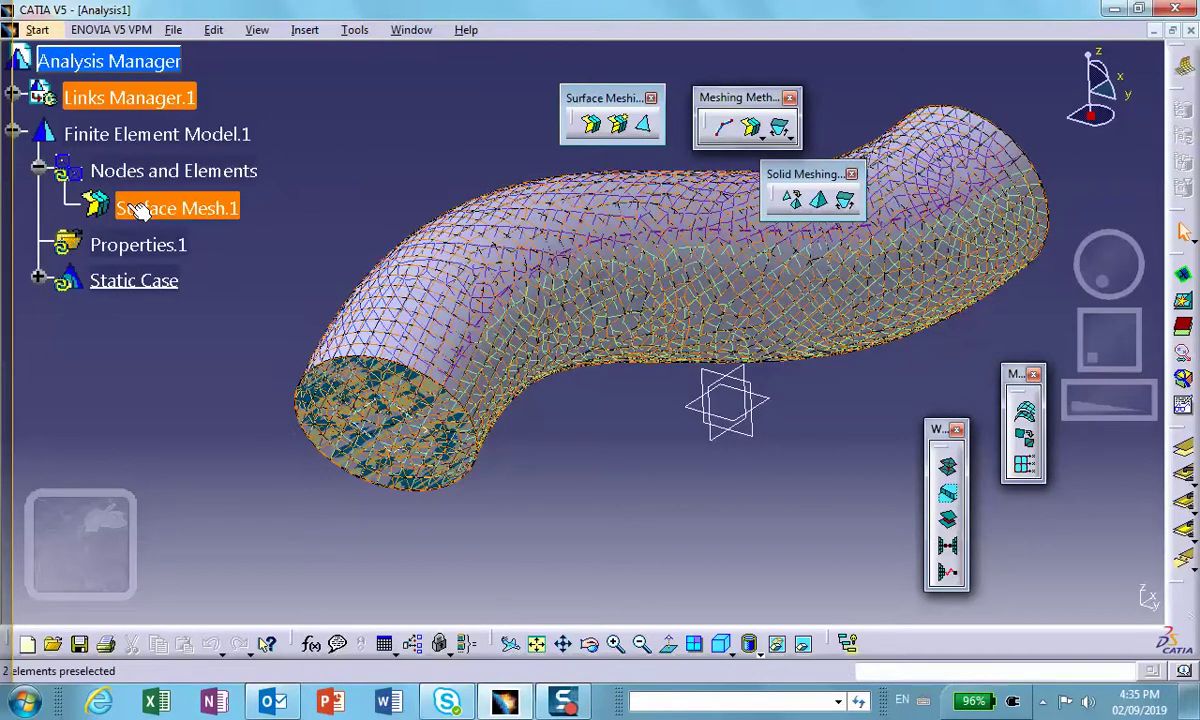
right_click(137, 208)
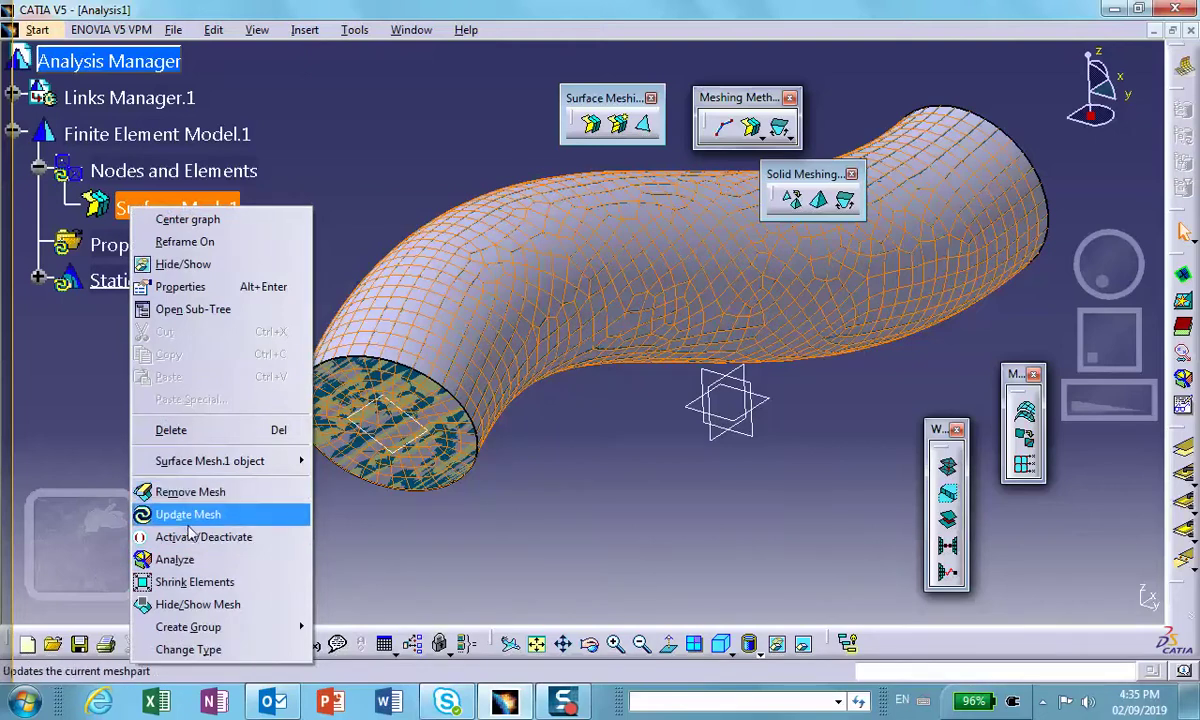
click(186, 432)
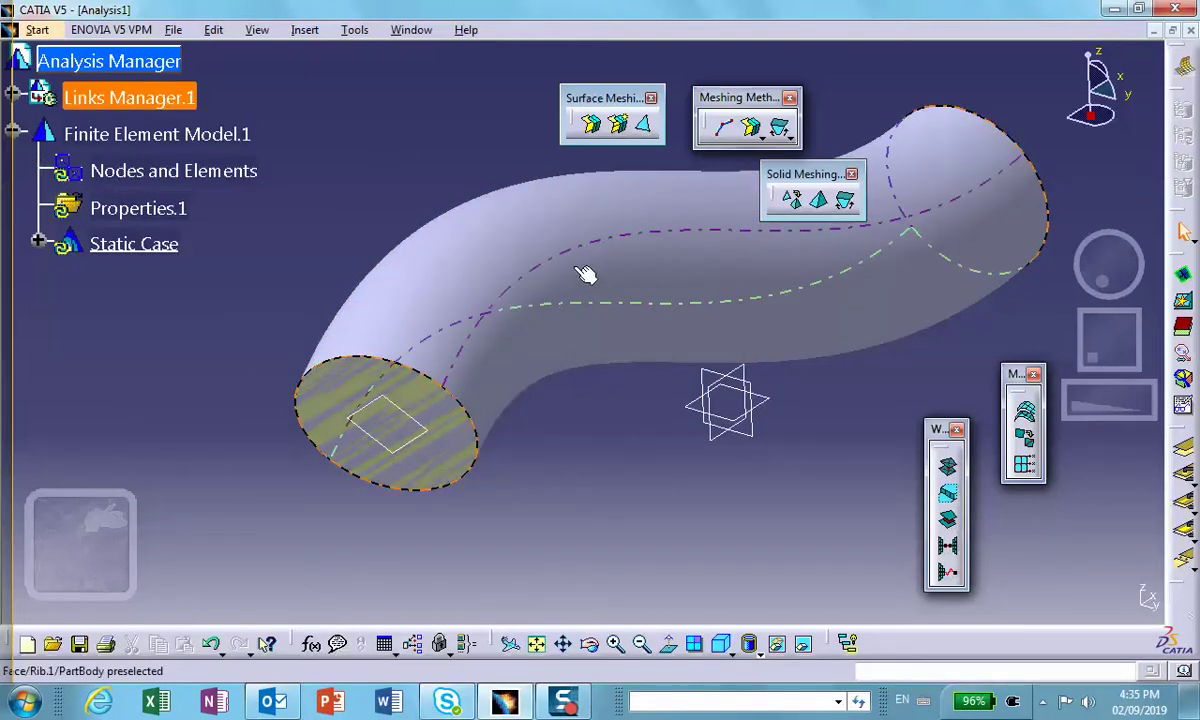
Mesh only the extracted end face at 0.25 in, giving Surface Mesh.2 (169 nodes, 152 elements).
click(753, 127)
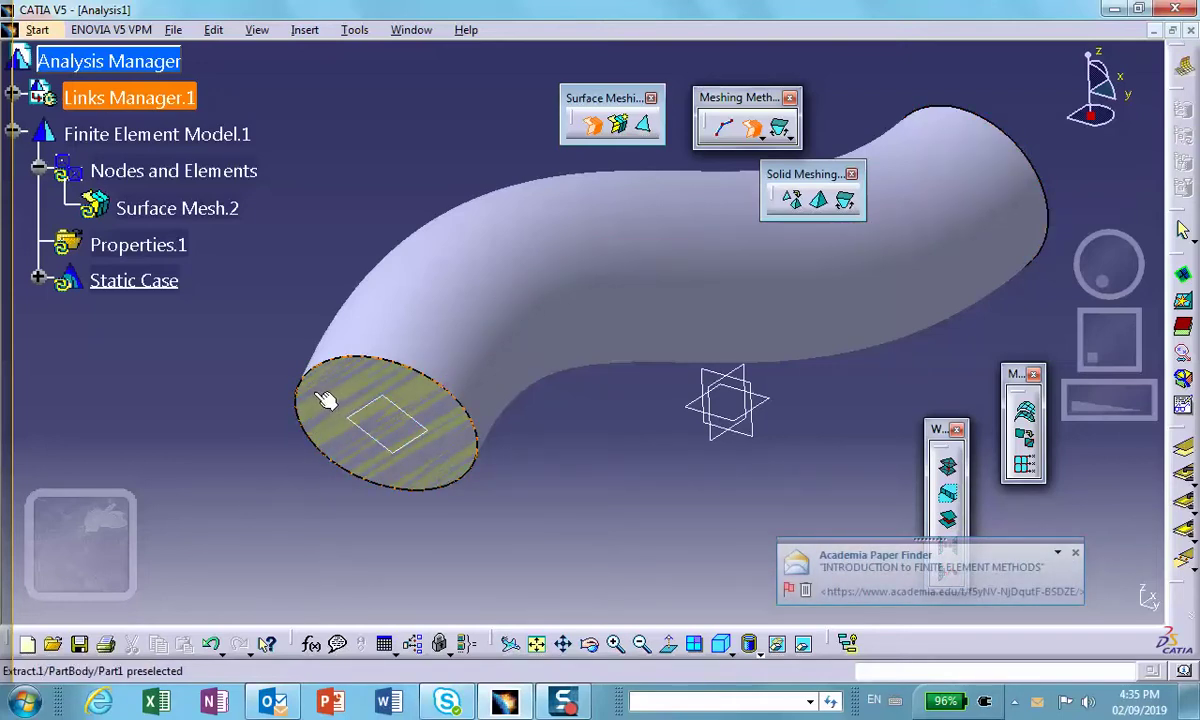
double_click(326, 400)
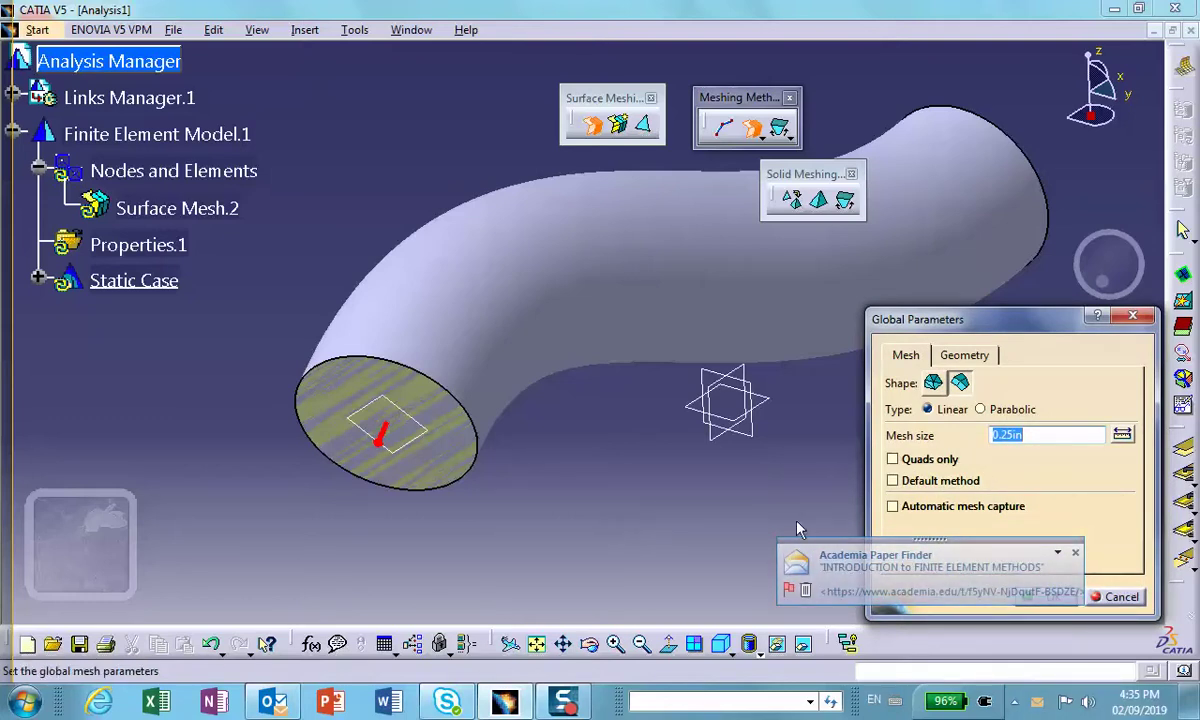
click(1075, 552)
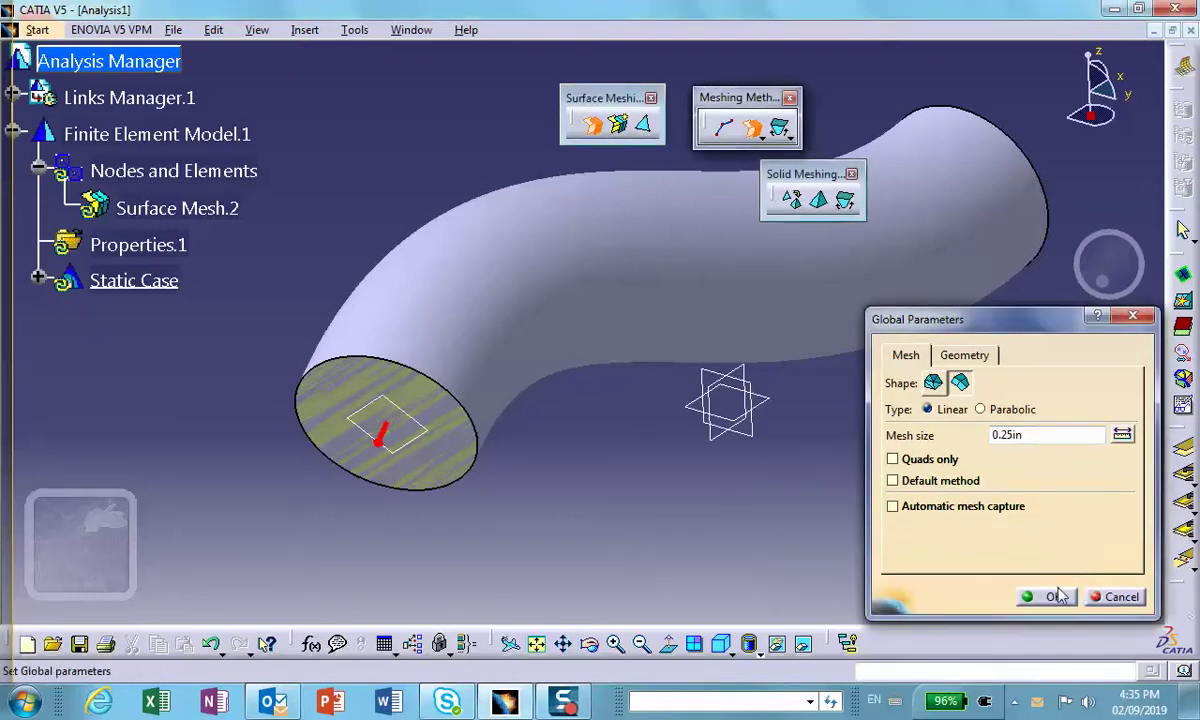
click(1050, 596)
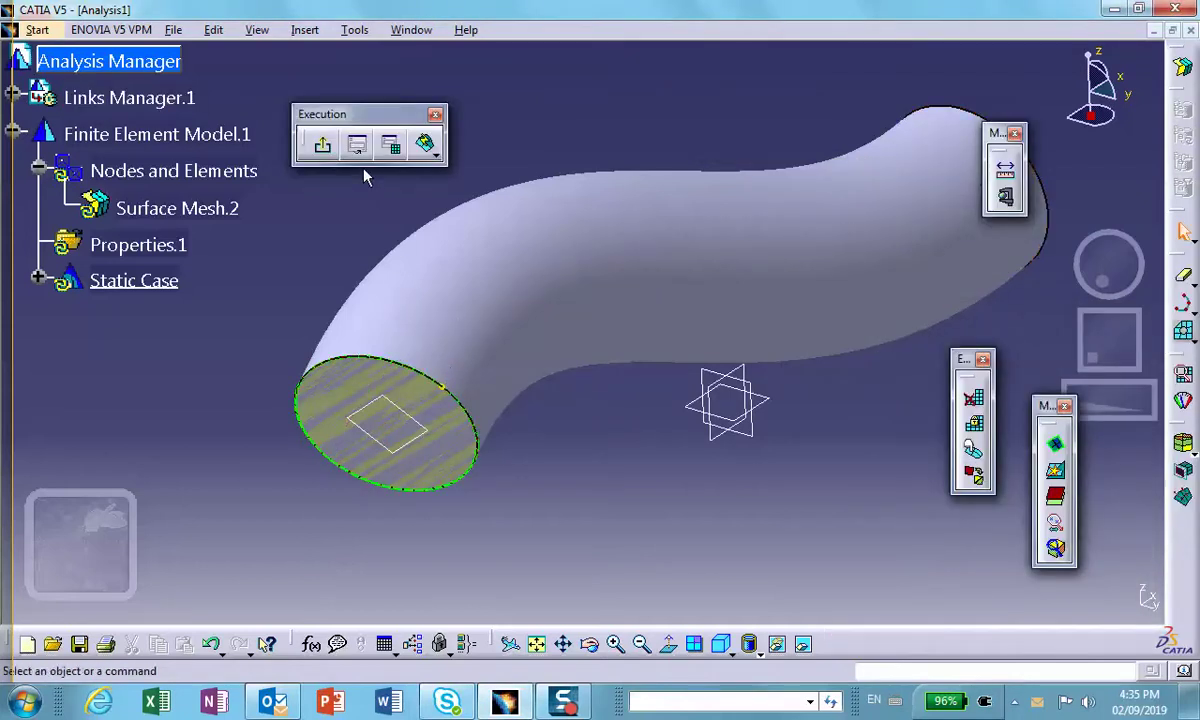
click(425, 144)
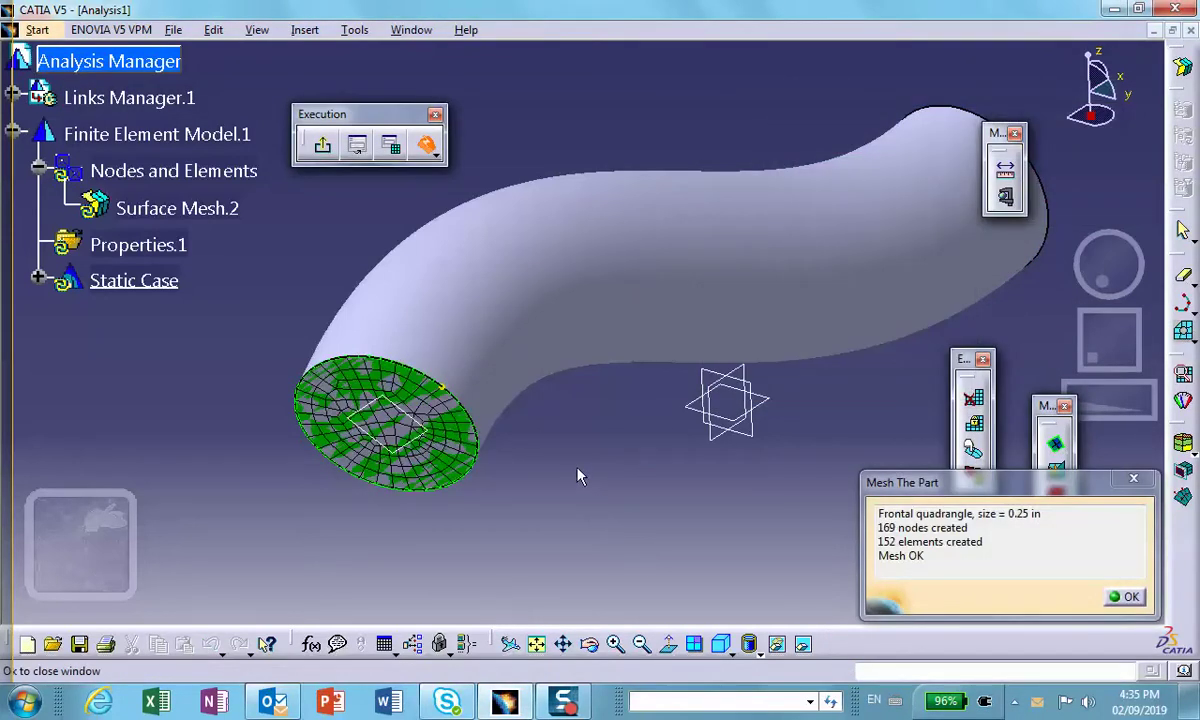
click(1128, 598)
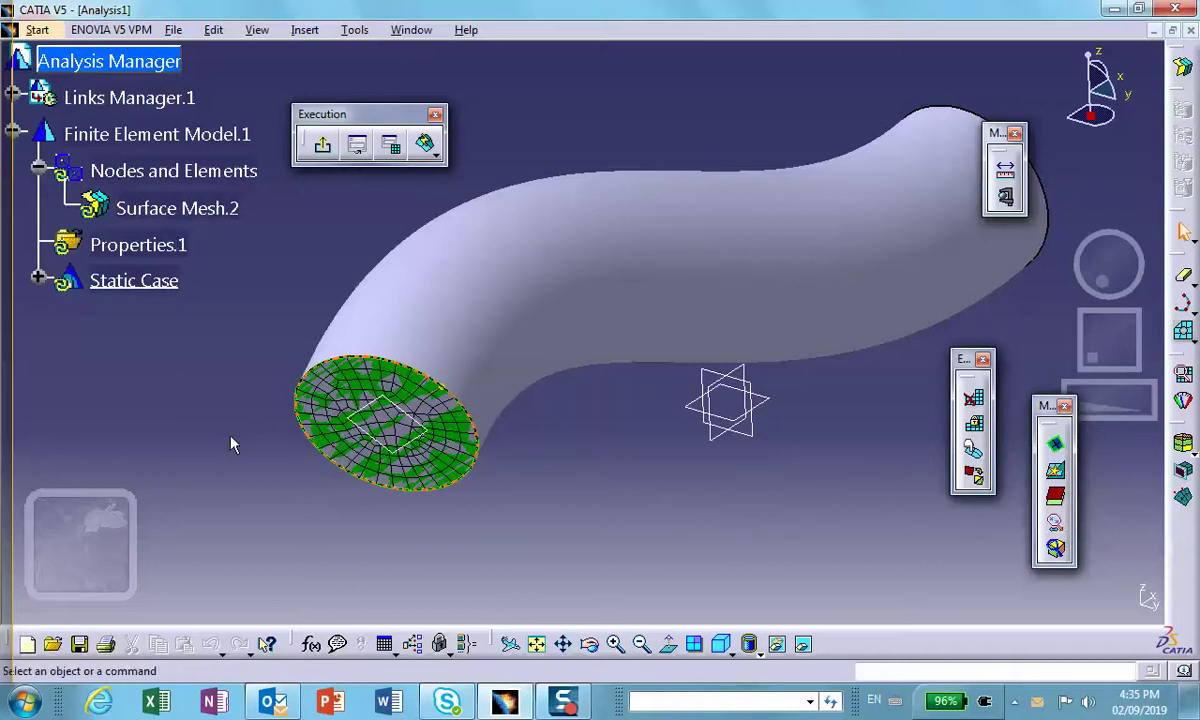
click(203, 212)
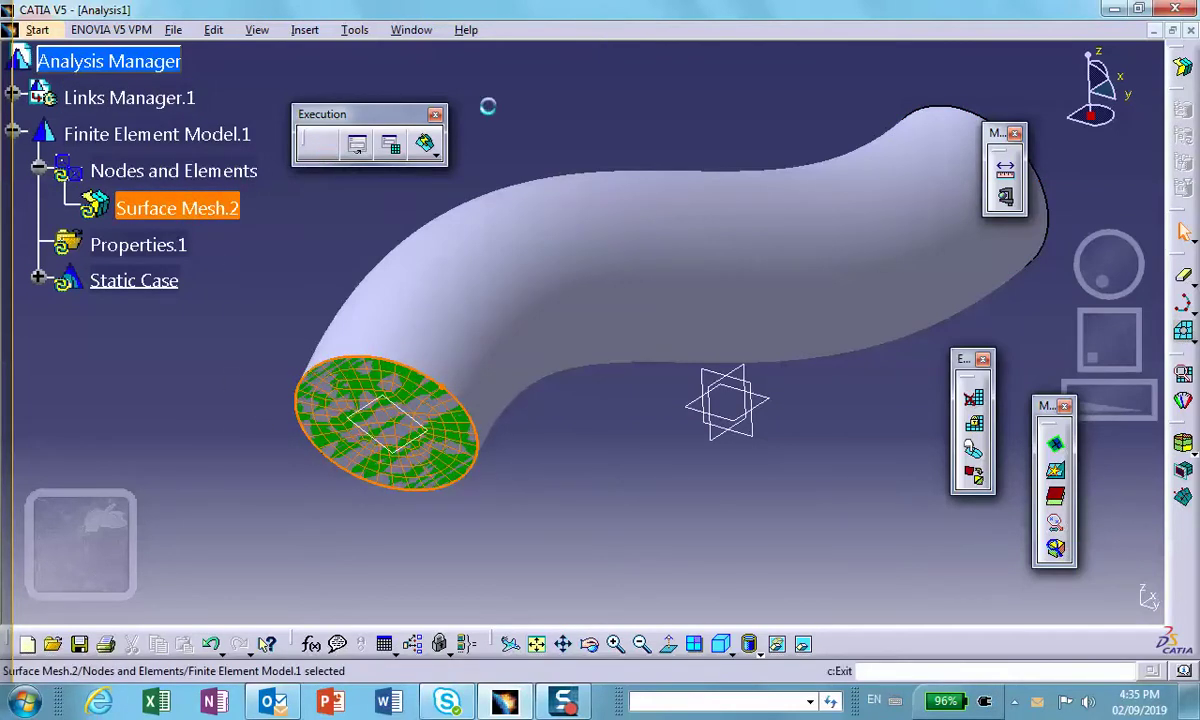
Re-mesh Surface Mesh.2 at 0.7 in, giving 26 nodes and 19 elements.
click(138, 248)
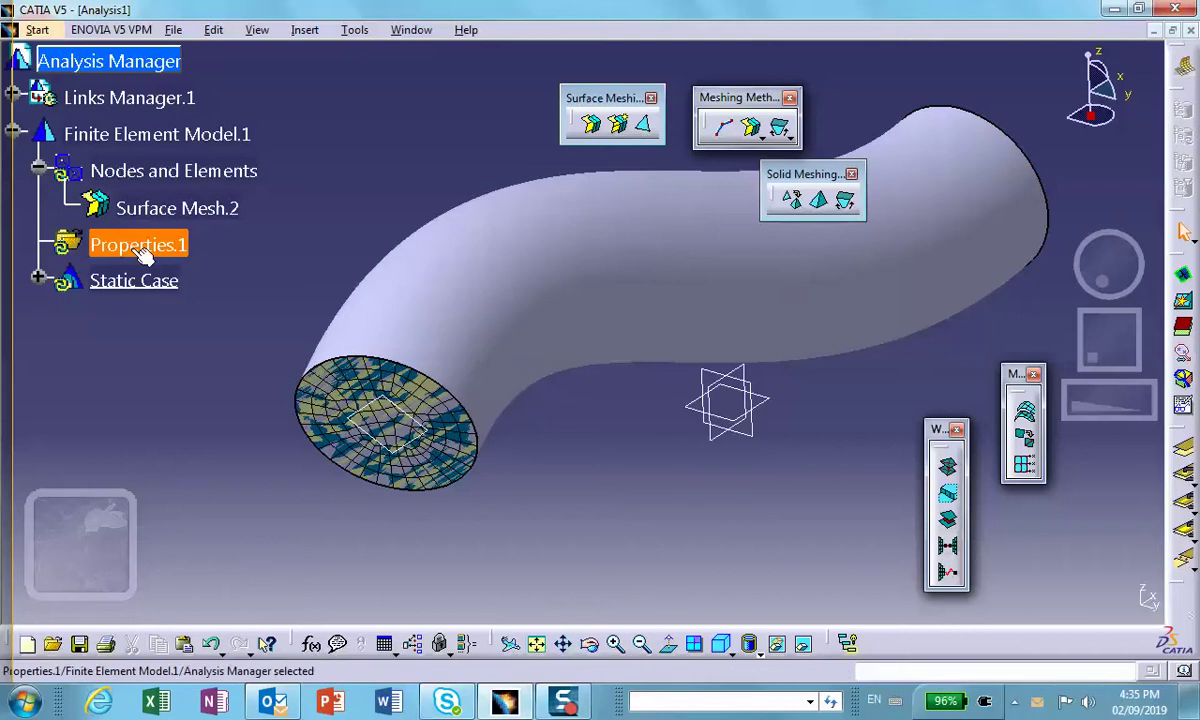
double_click(180, 208)
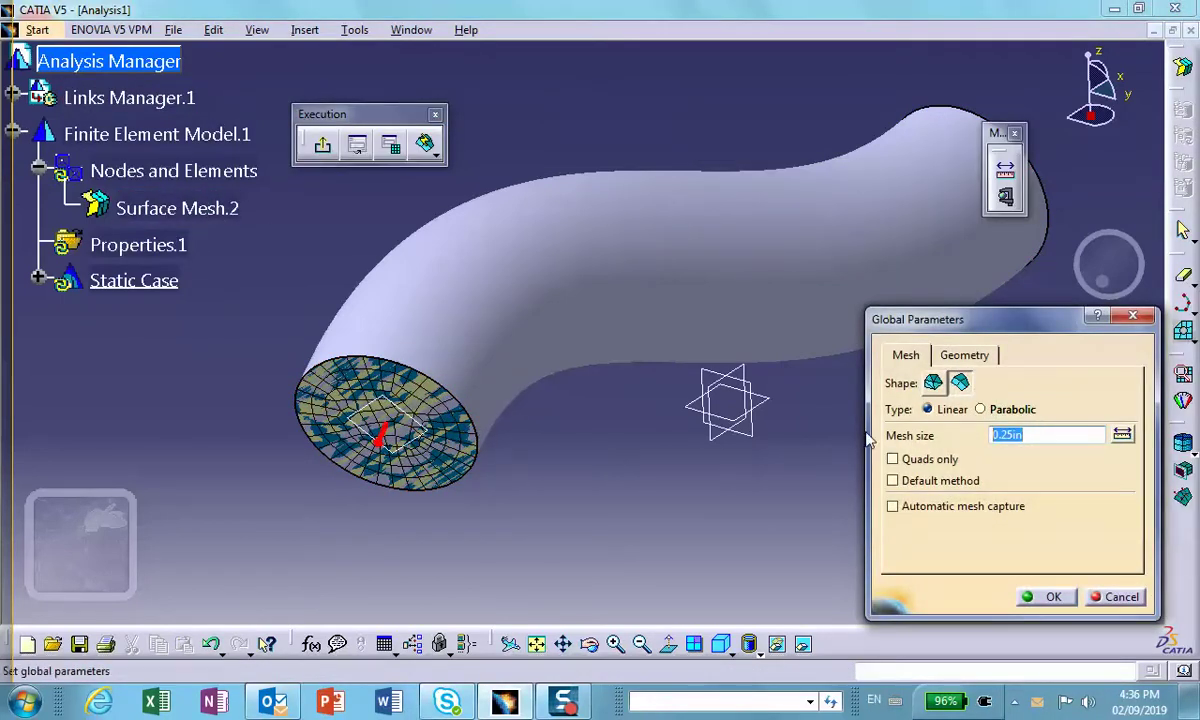
text(.7)
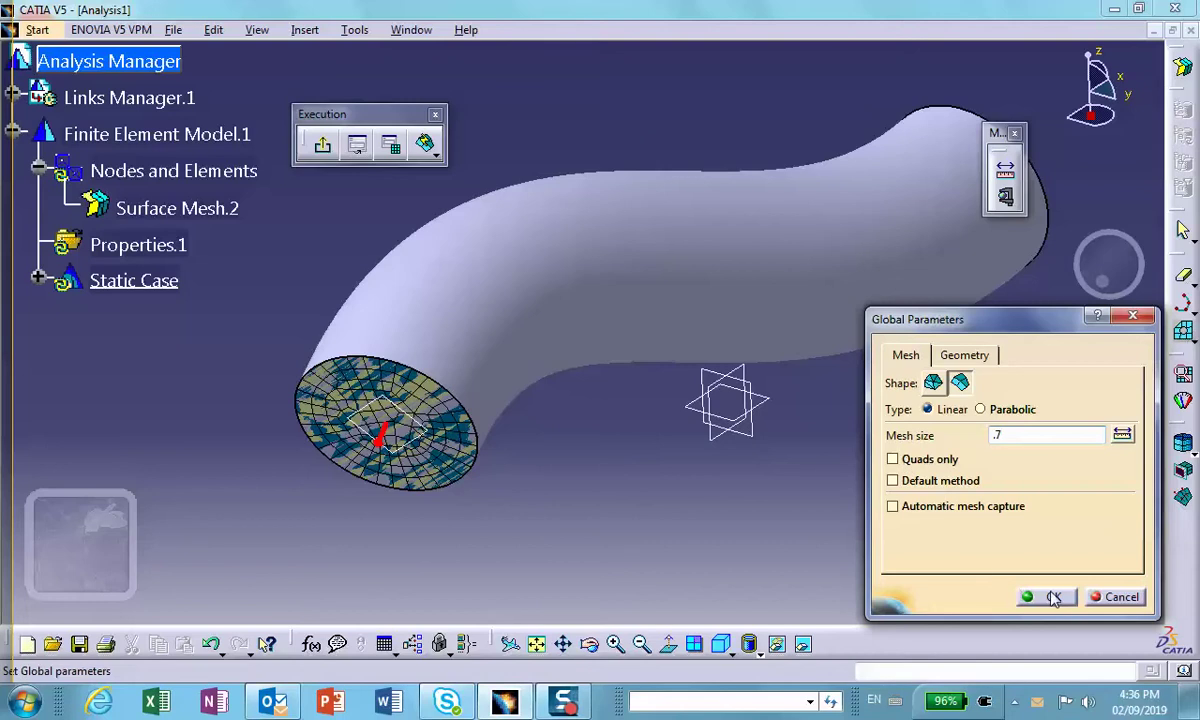
key(Return)
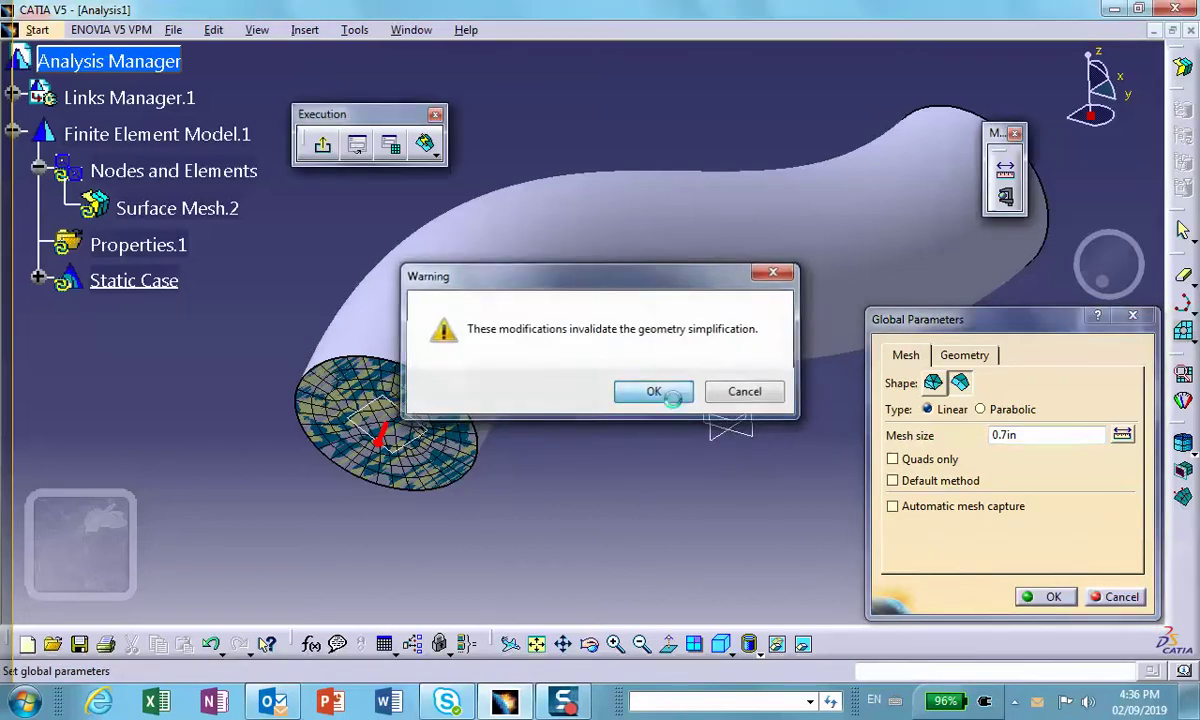
click(672, 393)
click(390, 144)
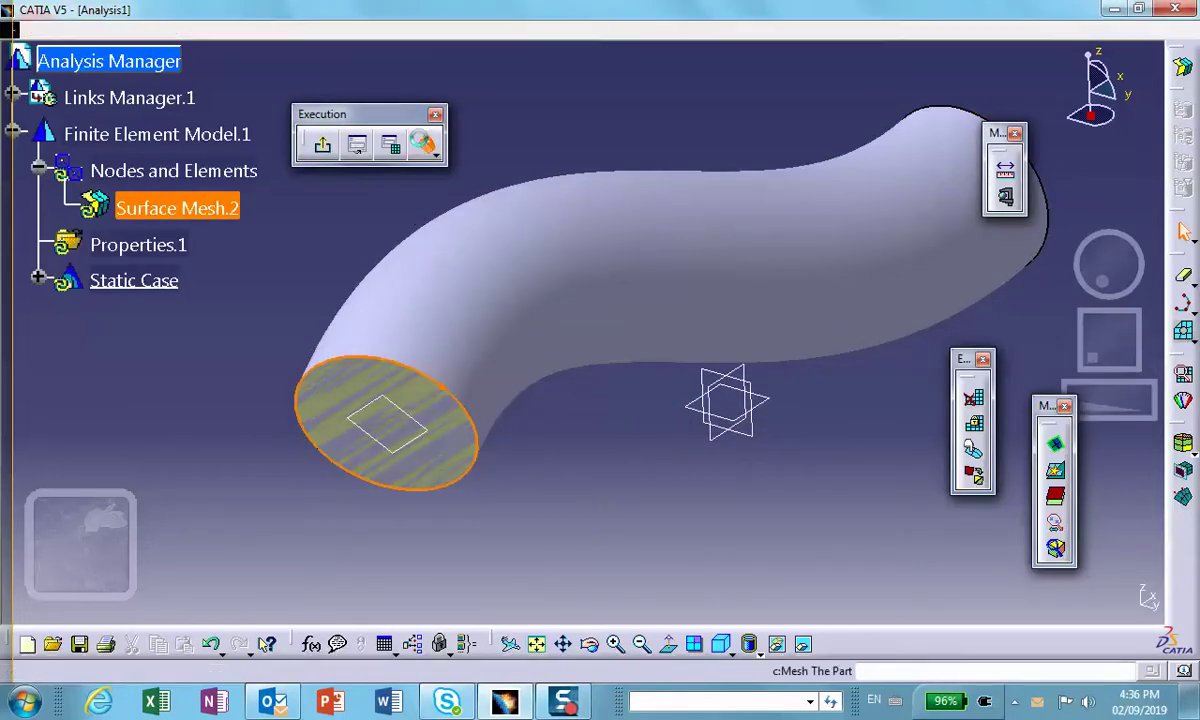
middle_drag(540, 470, 1124, 630)
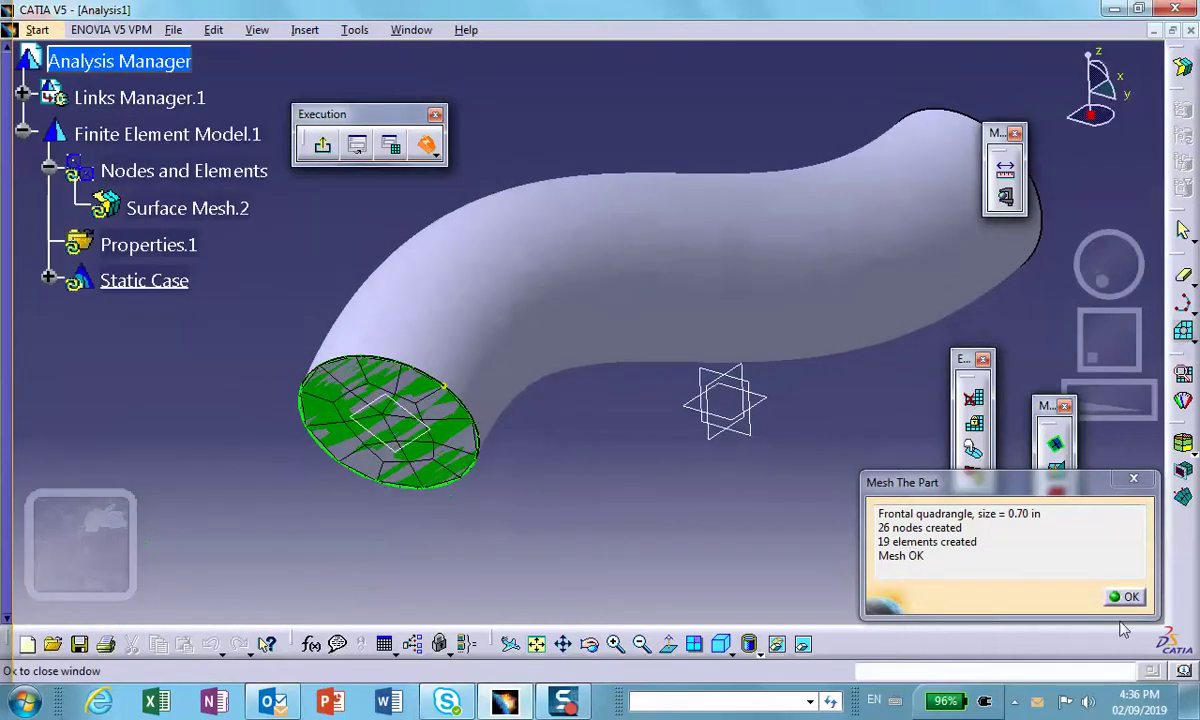
click(1128, 597)
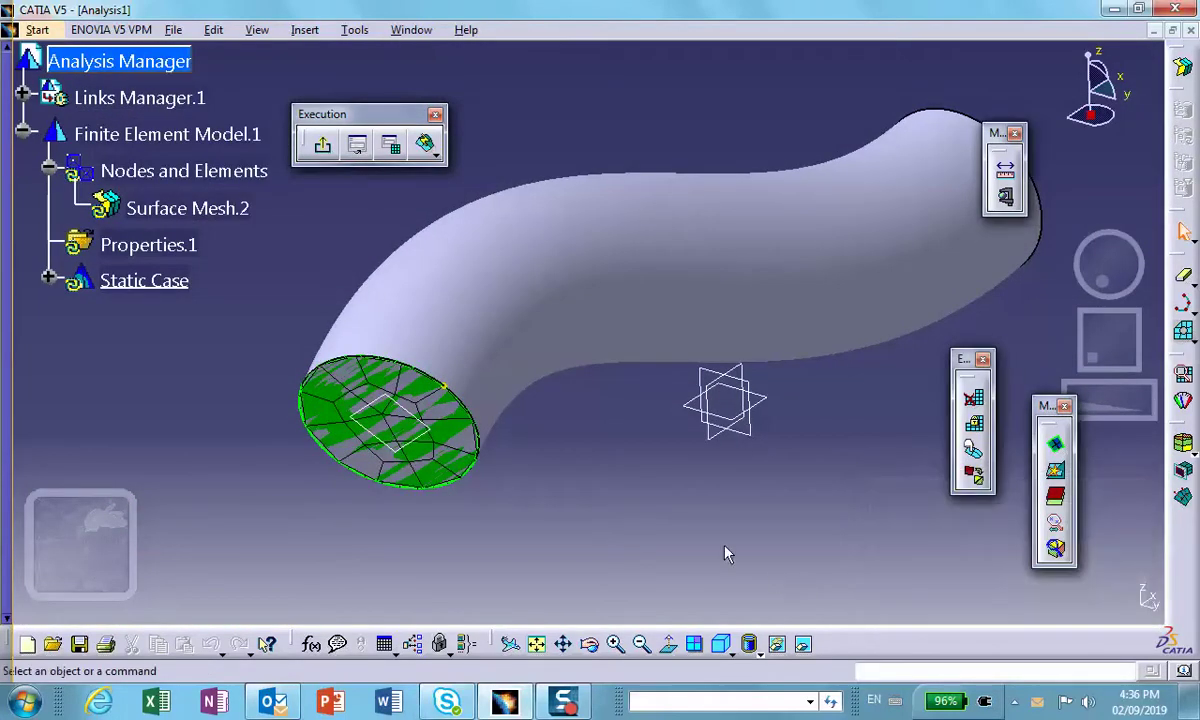
middle_drag(555, 196, 690, 168)
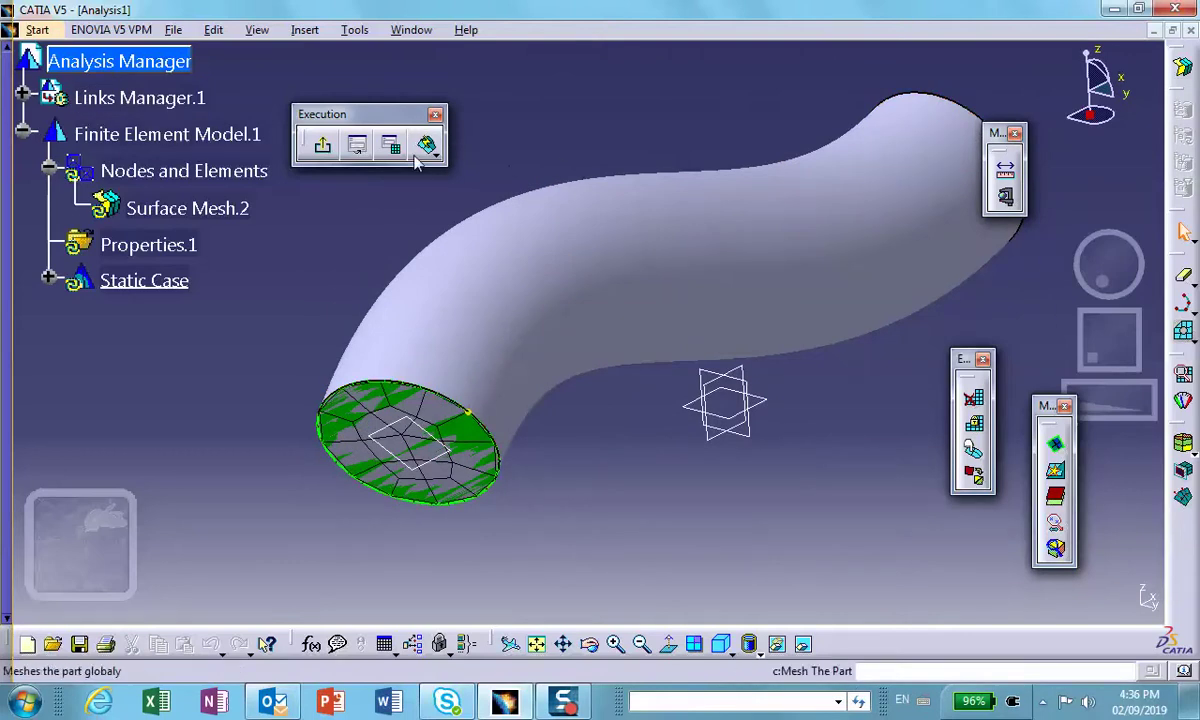
Start a Sweep 3D mesh with the near end face as bottom and the far end face as top.
click(322, 145)
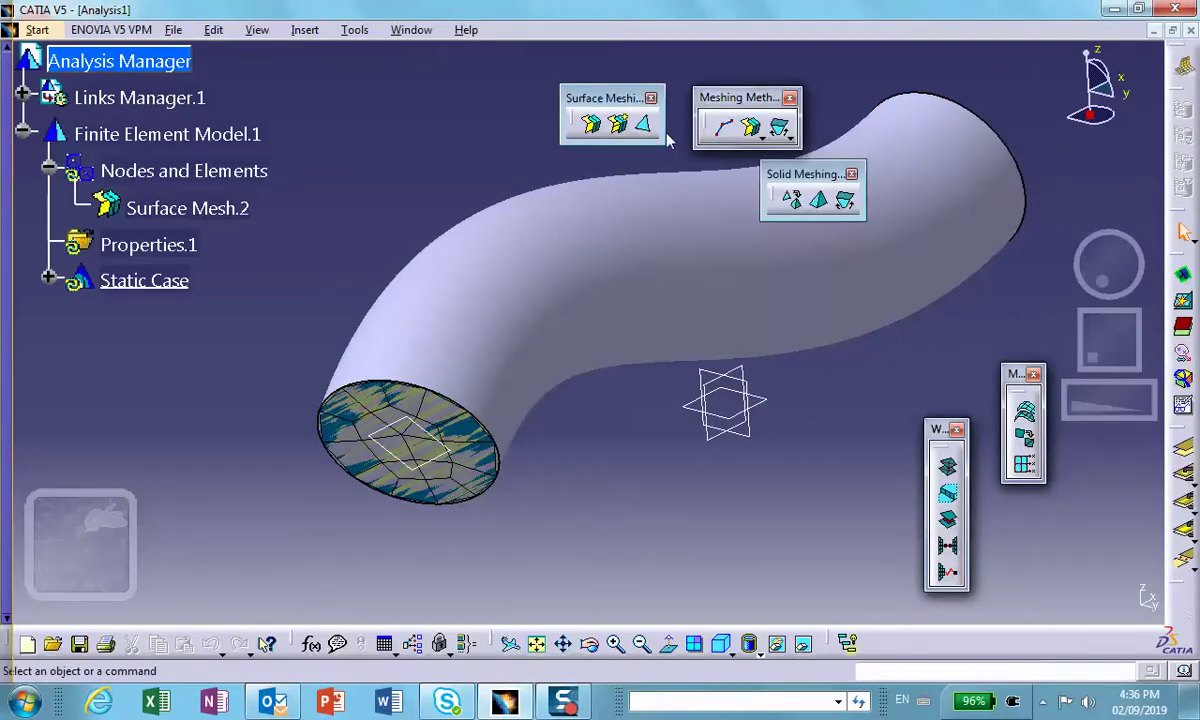
drag(828, 177, 481, 114)
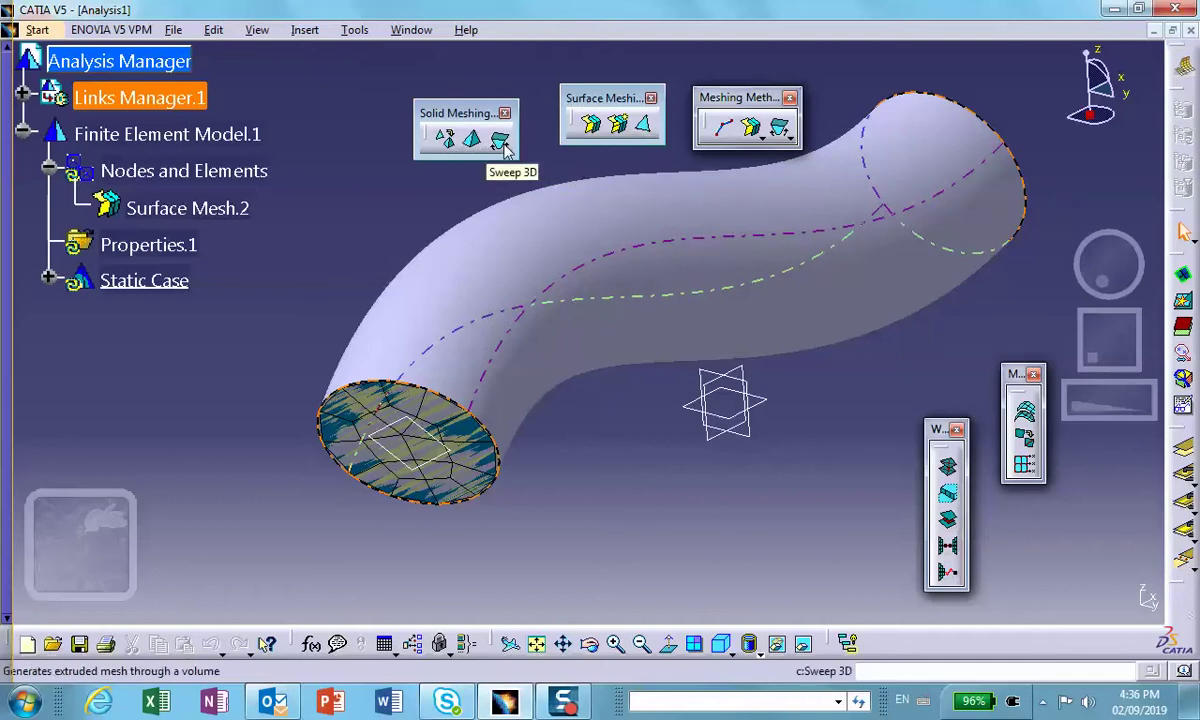
click(500, 141)
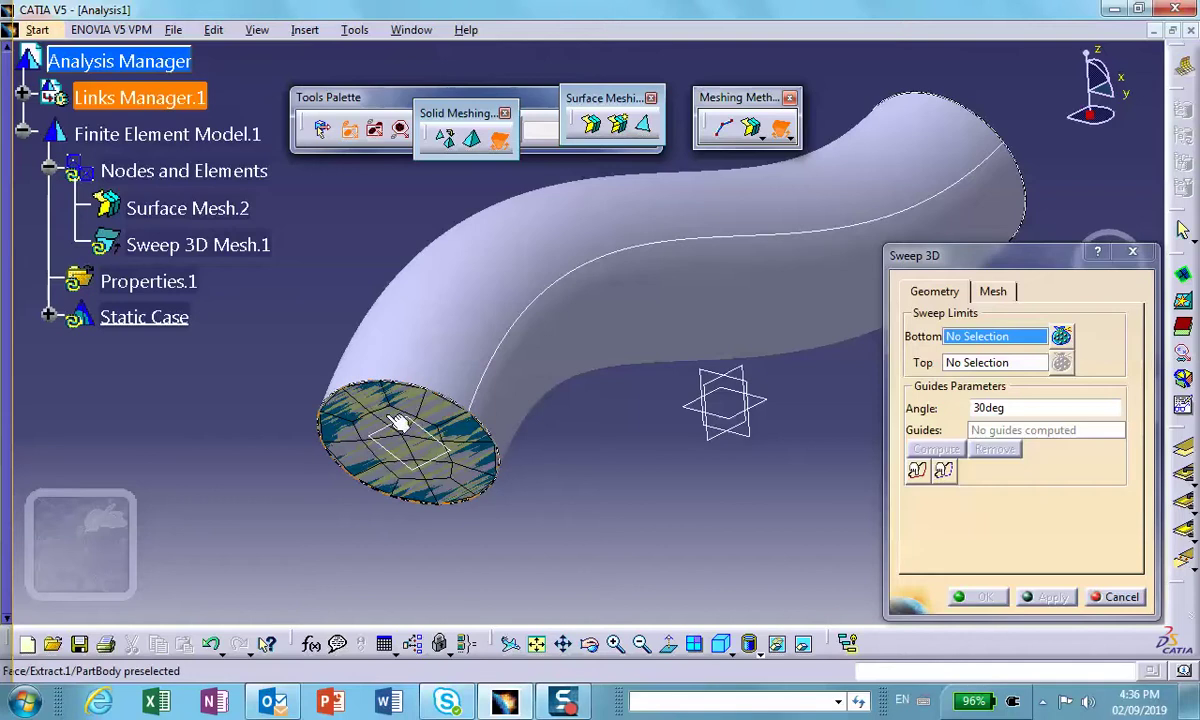
click(388, 413)
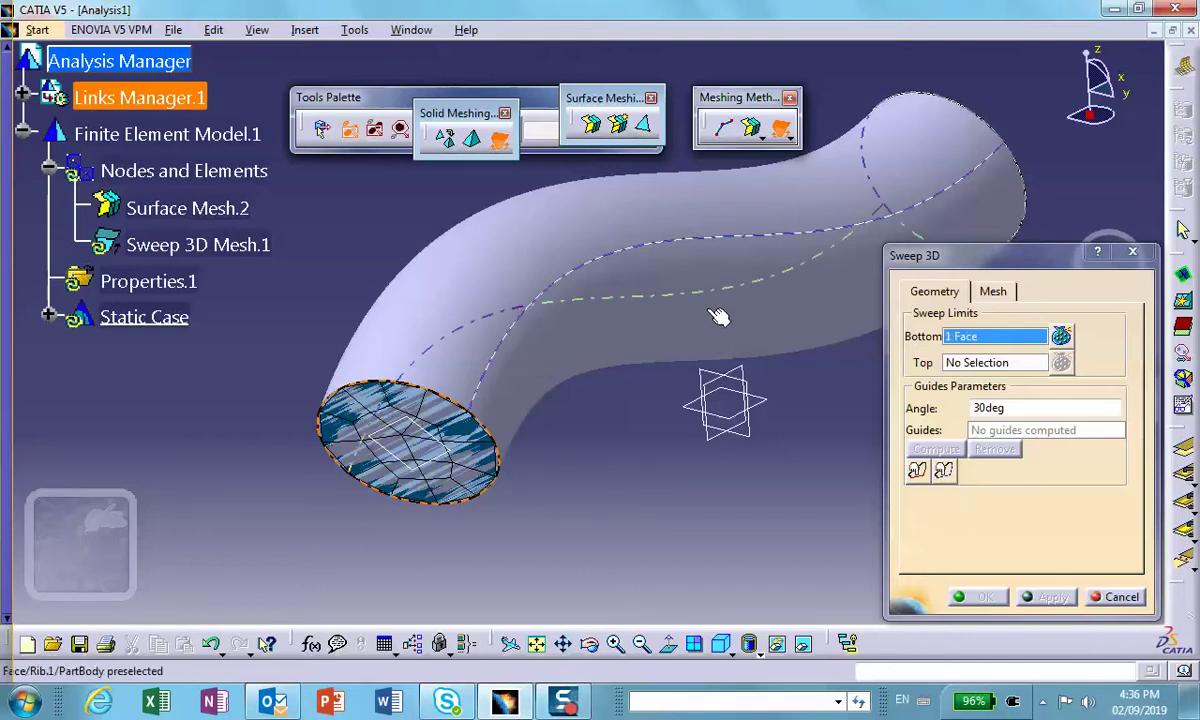
click(990, 362)
middle_drag(955, 222, 806, 250)
click(806, 250)
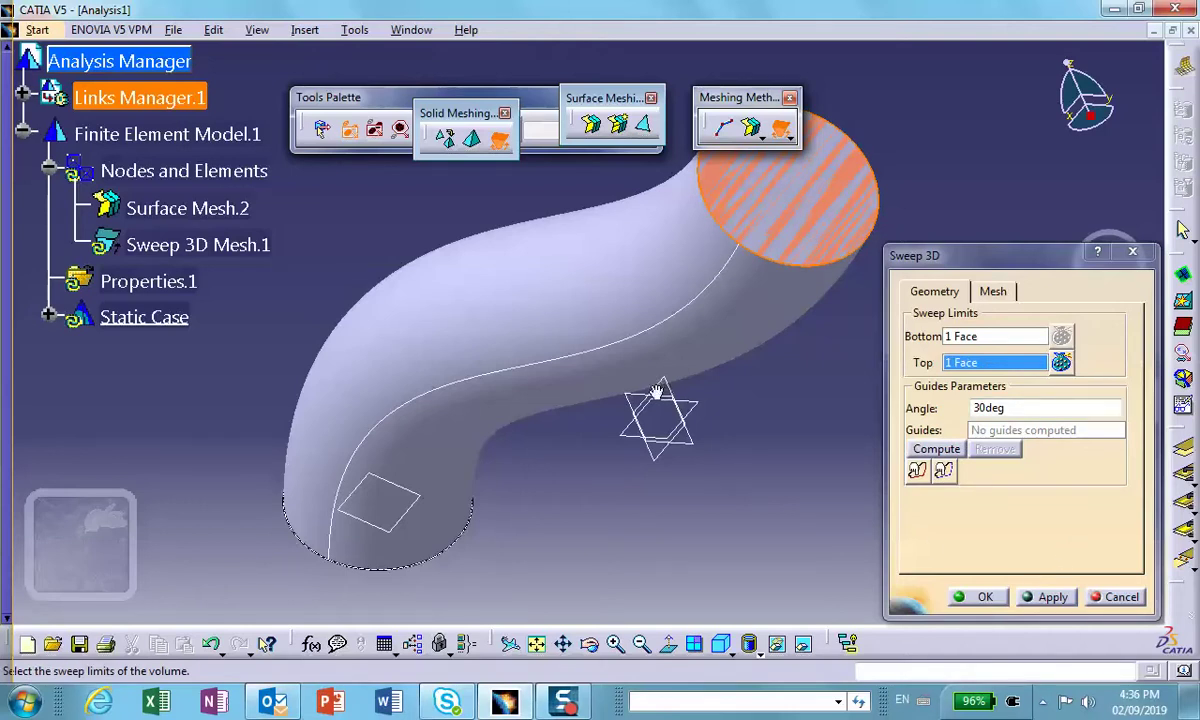
middle_drag(657, 392, 864, 424)
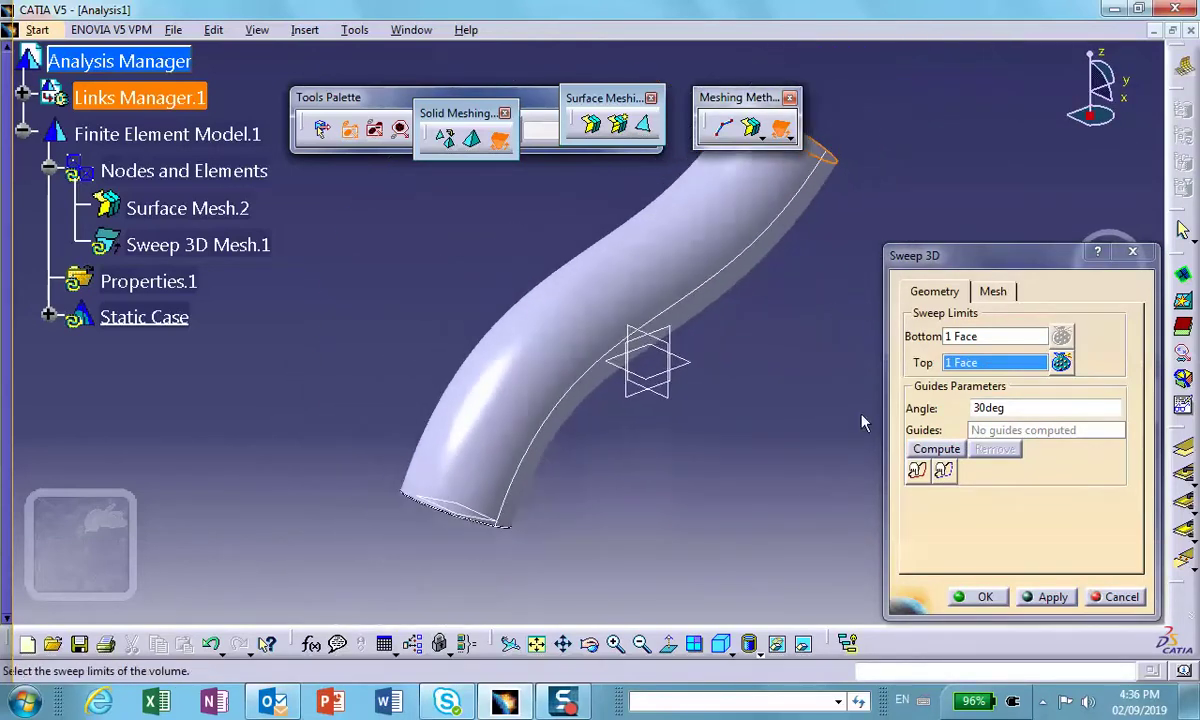
Compute the 2 sweep guides, preview the Sweep 3D mesh, and inspect the meshed pipe end.
click(938, 450)
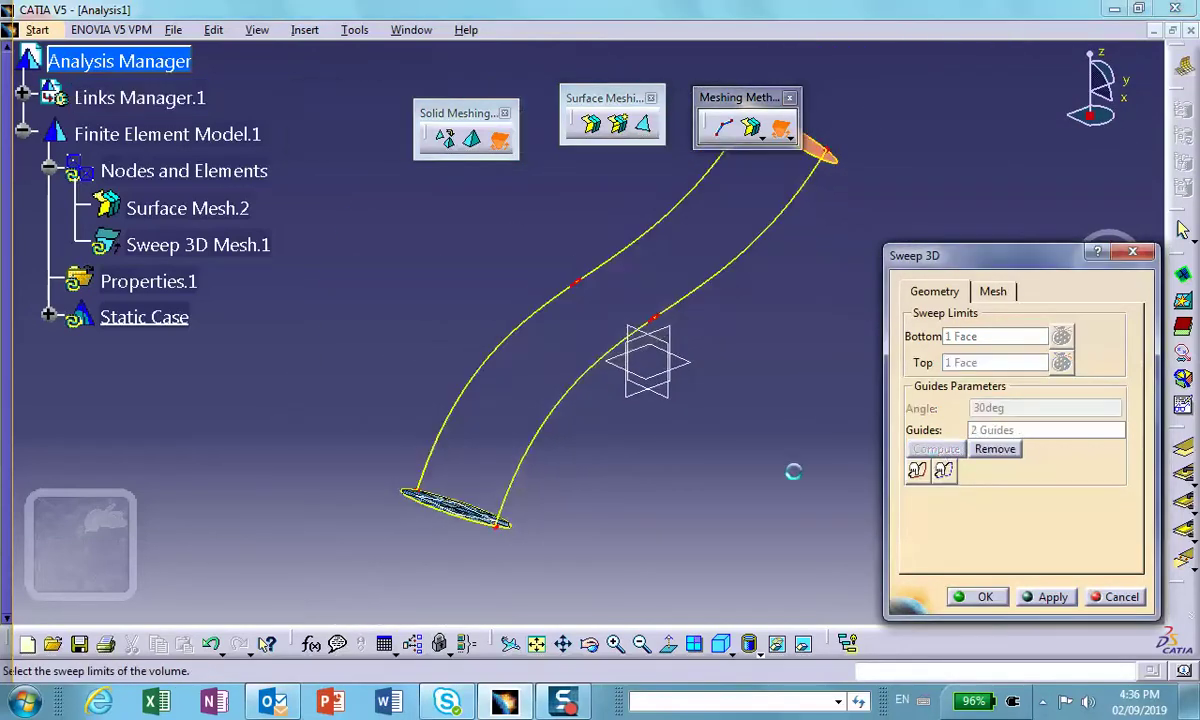
middle_drag(655, 483, 693, 463)
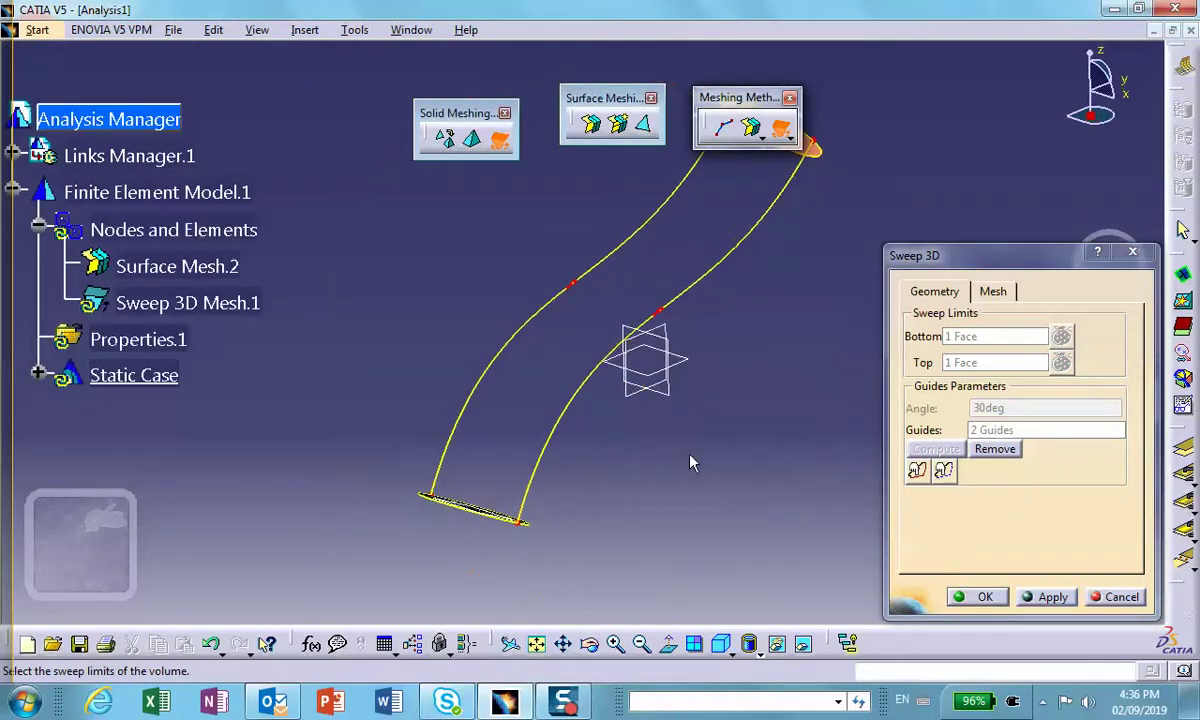
click(1050, 597)
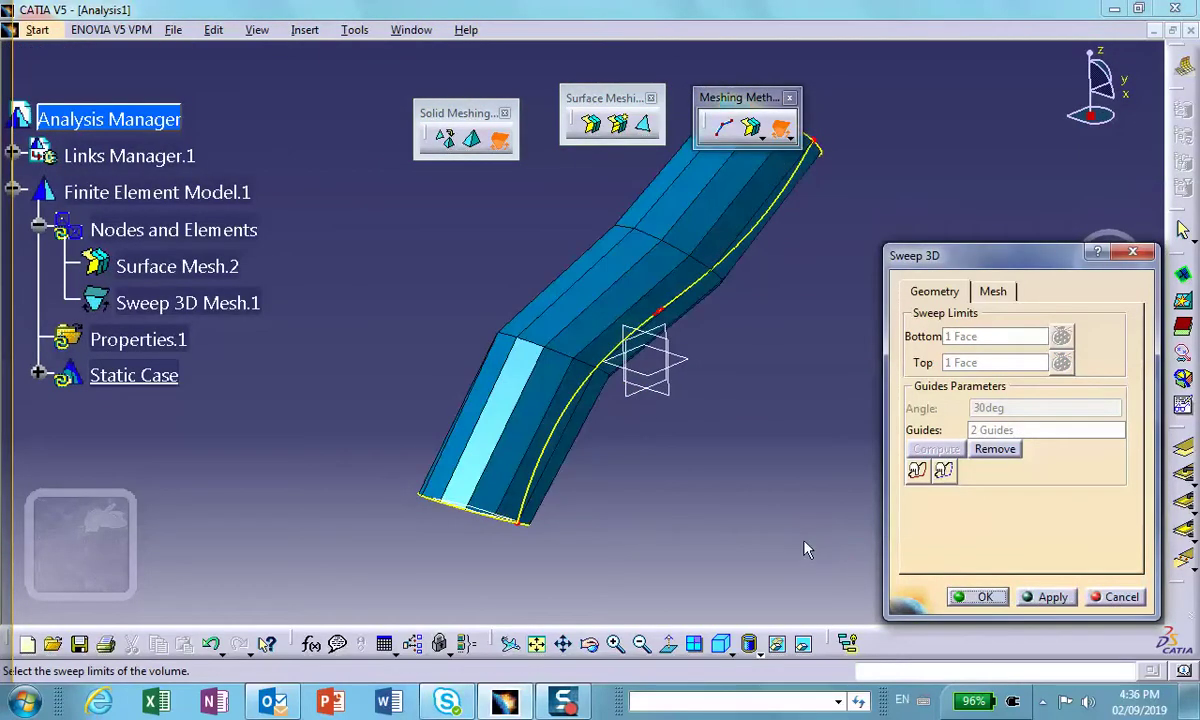
middle_drag(715, 468, 597, 383)
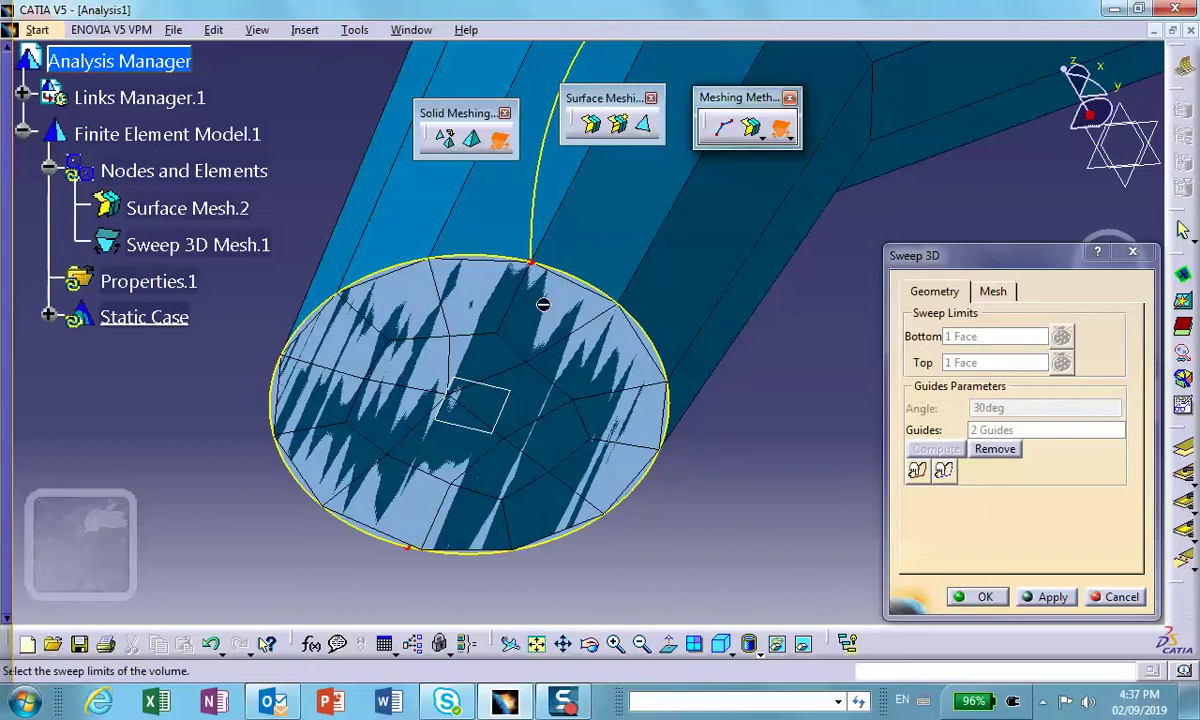
middle_drag(406, 284, 512, 440)
middle_drag(458, 491, 440, 460)
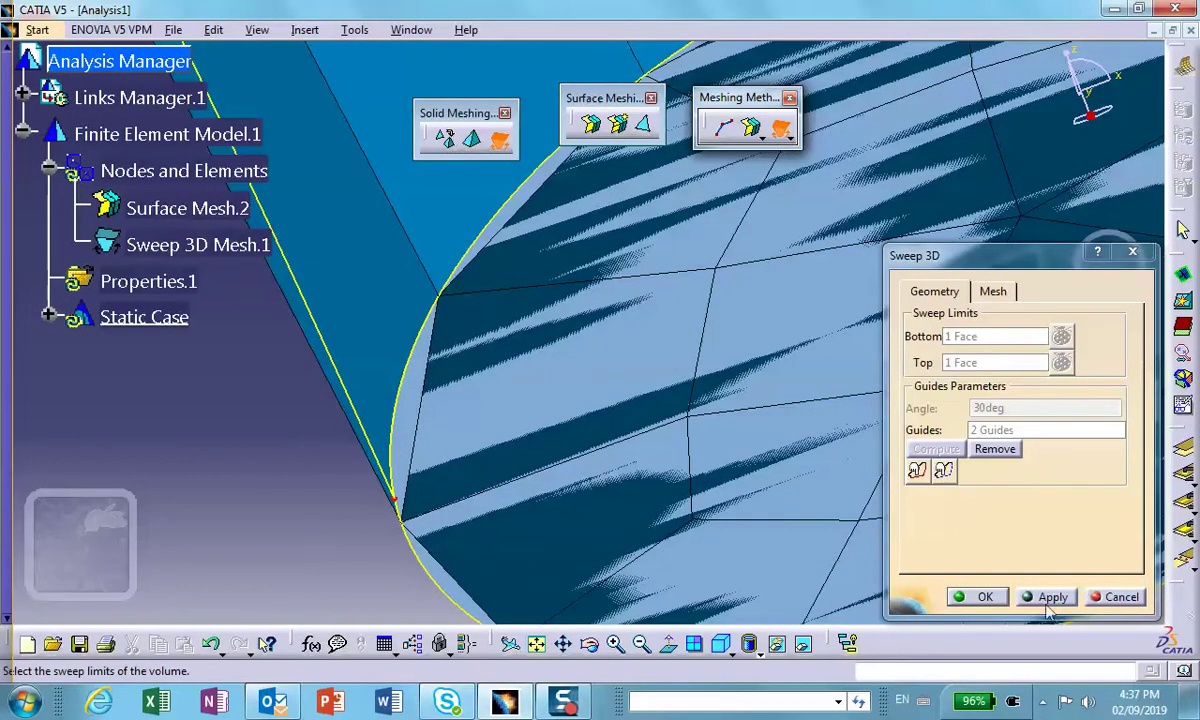
Cancel the trial Sweep 3D mesh and reframe the view on the meshed end.
click(1122, 597)
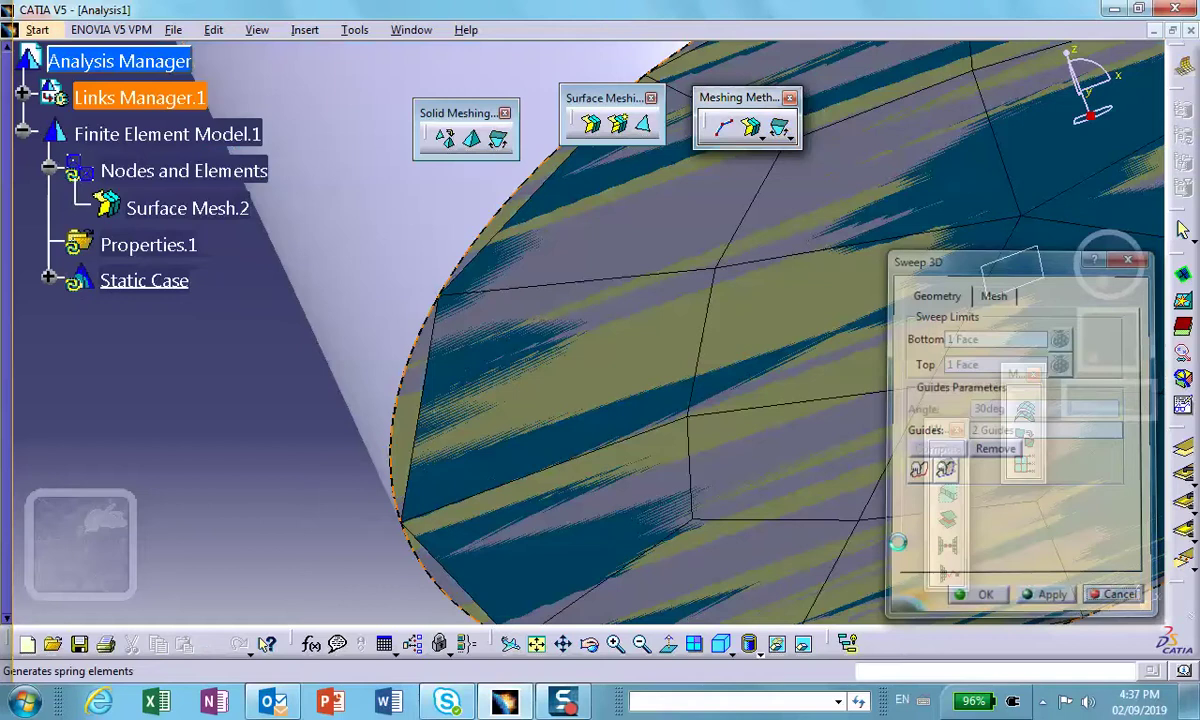
middle_drag(737, 415, 701, 548)
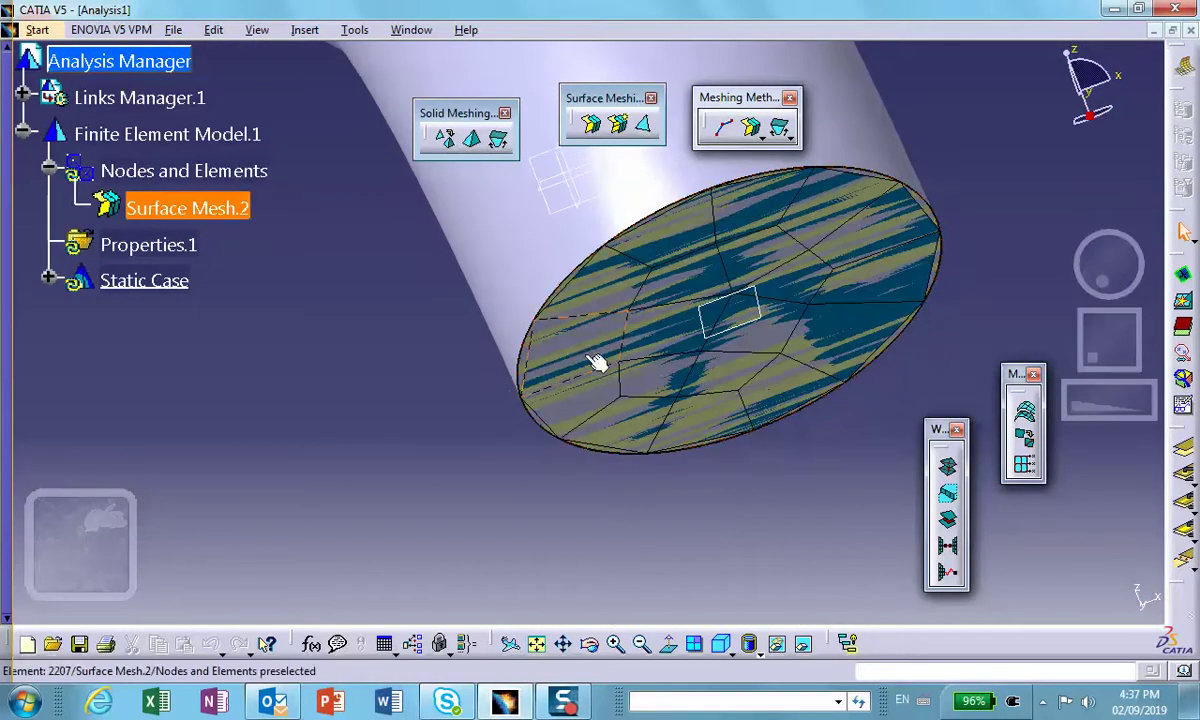
double_click(568, 338)
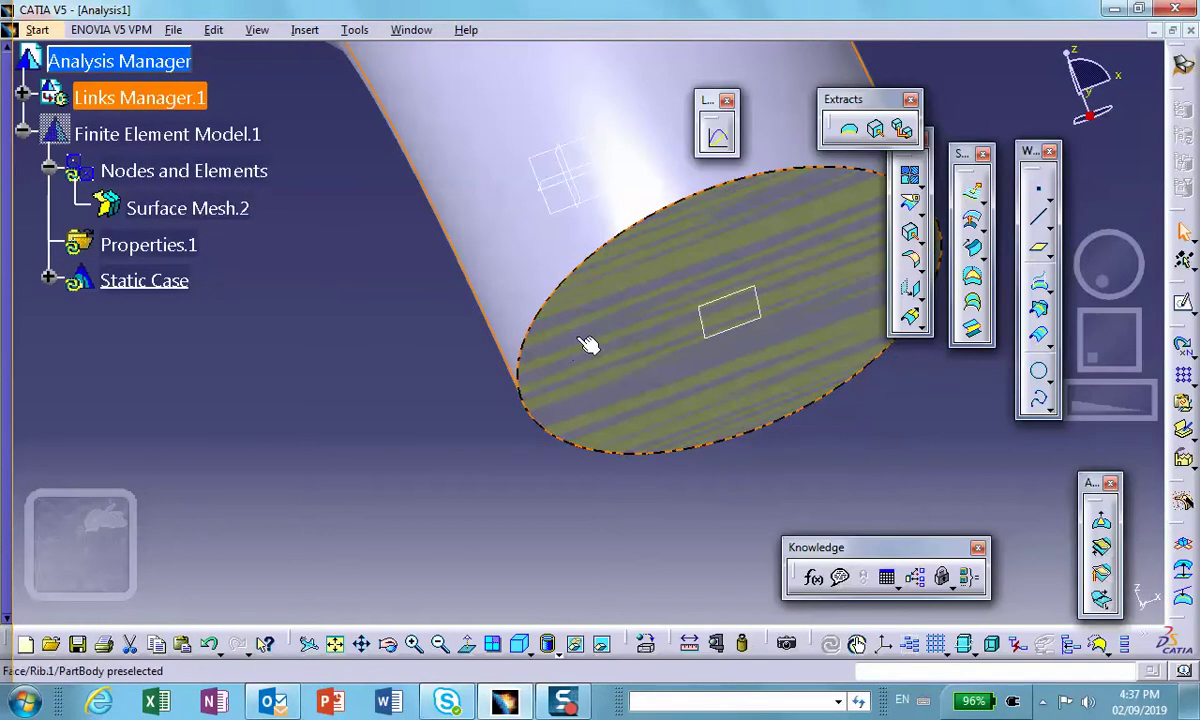
Remesh Surface Mesh.2 on the end face at 1in mesh size and exit surface meshing.
click(160, 208)
double_click(160, 208)
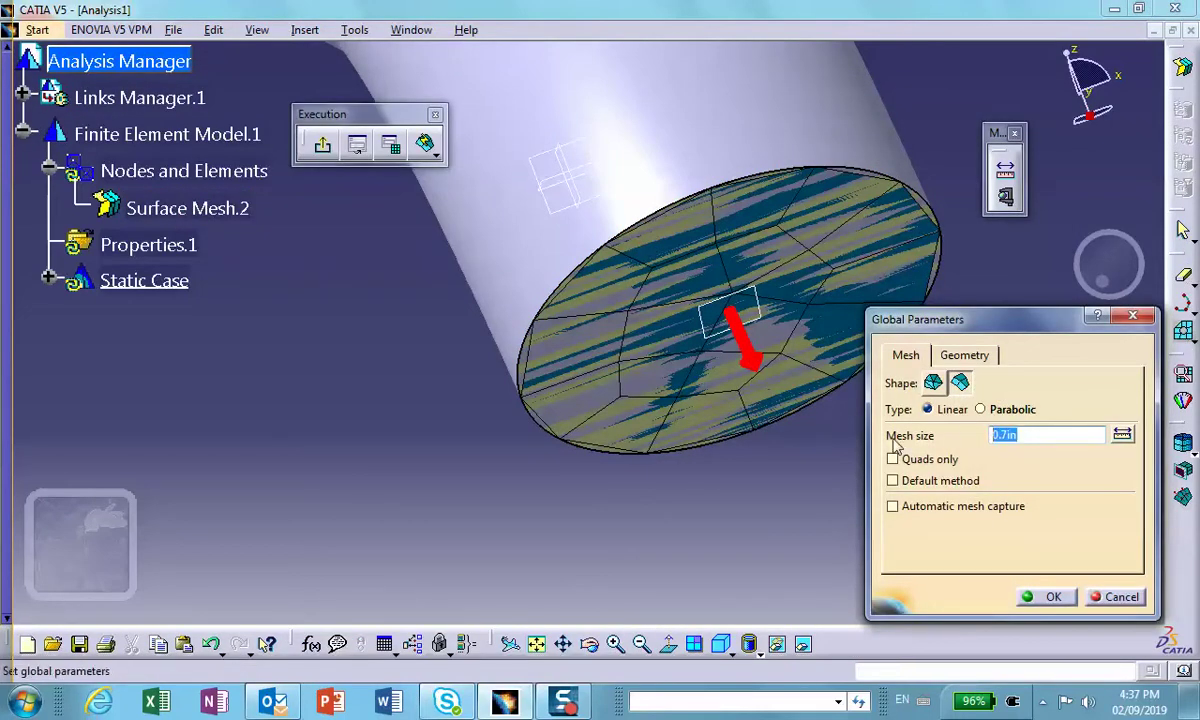
text(1)
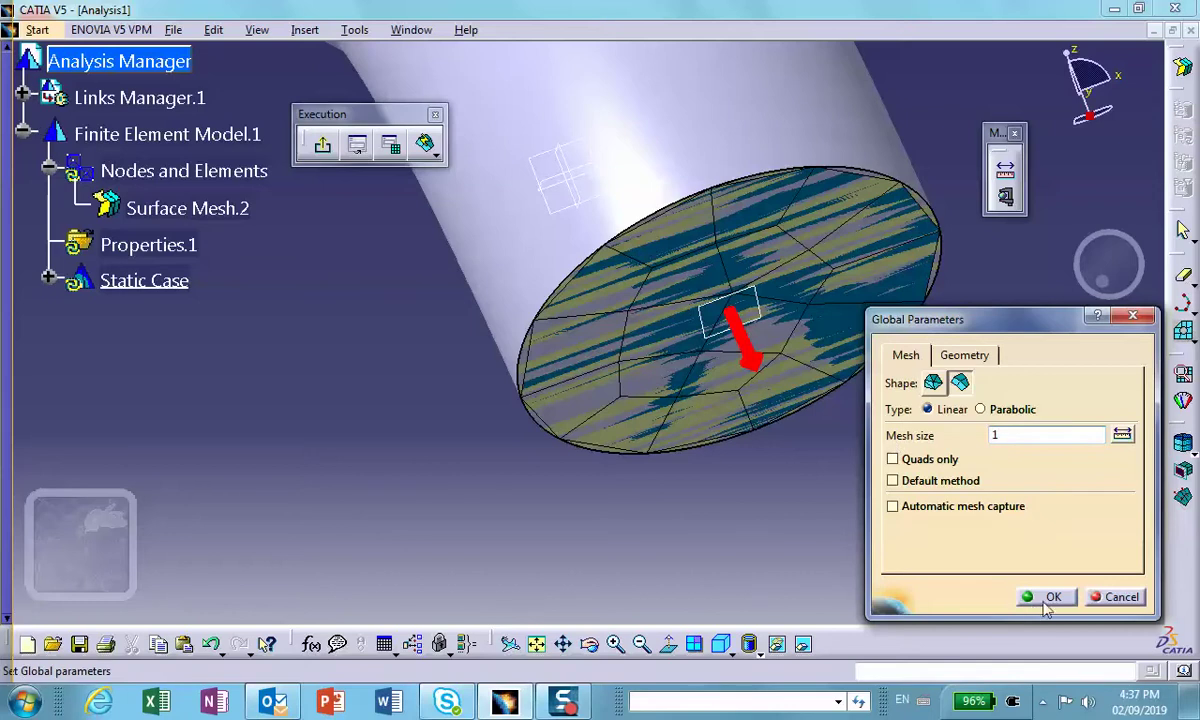
click(1047, 600)
click(652, 393)
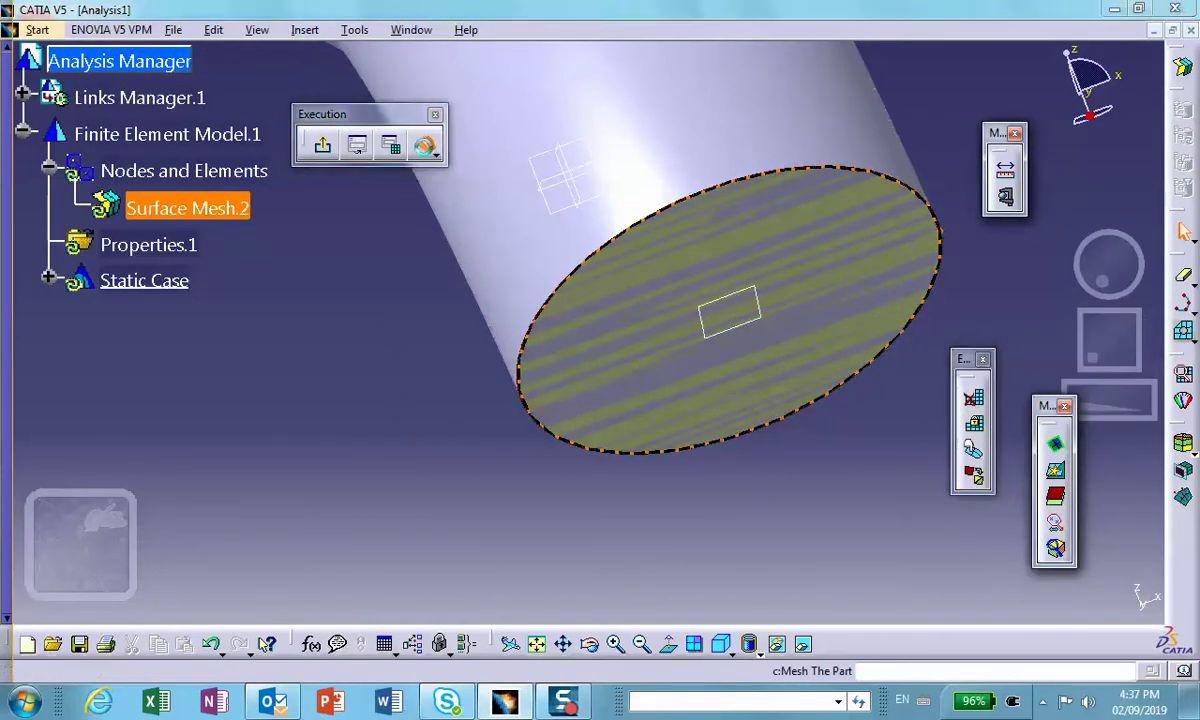
click(425, 146)
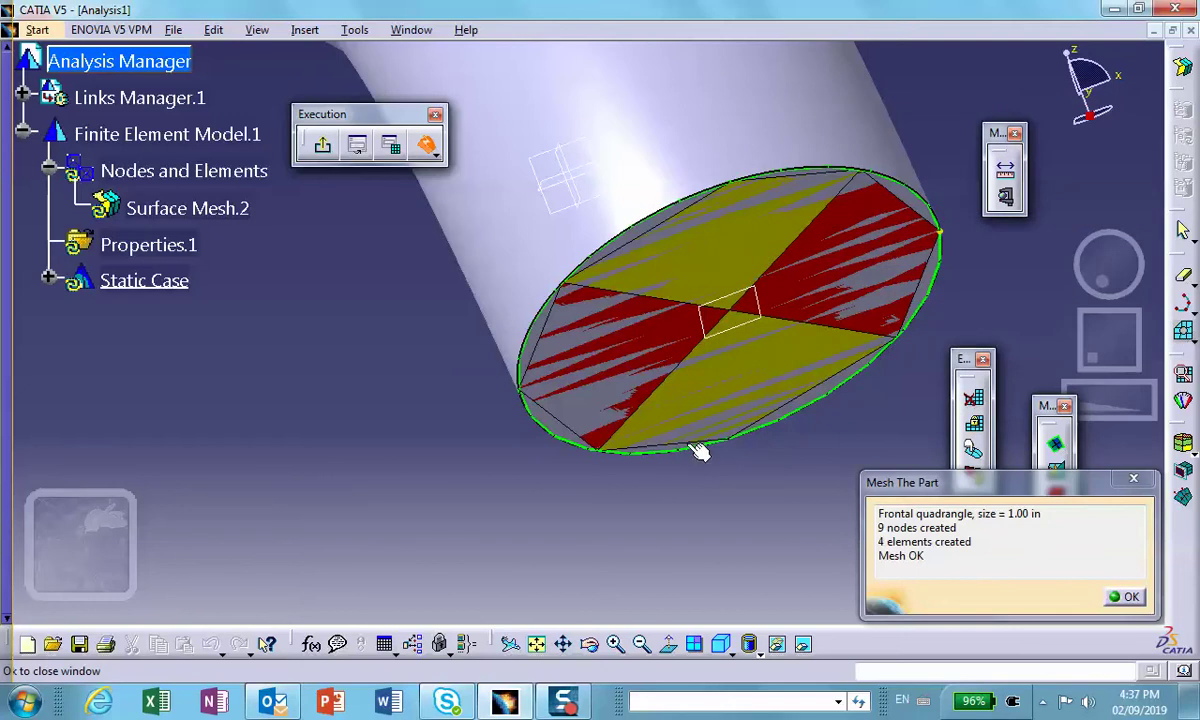
click(1125, 597)
middle_drag(737, 271, 785, 485)
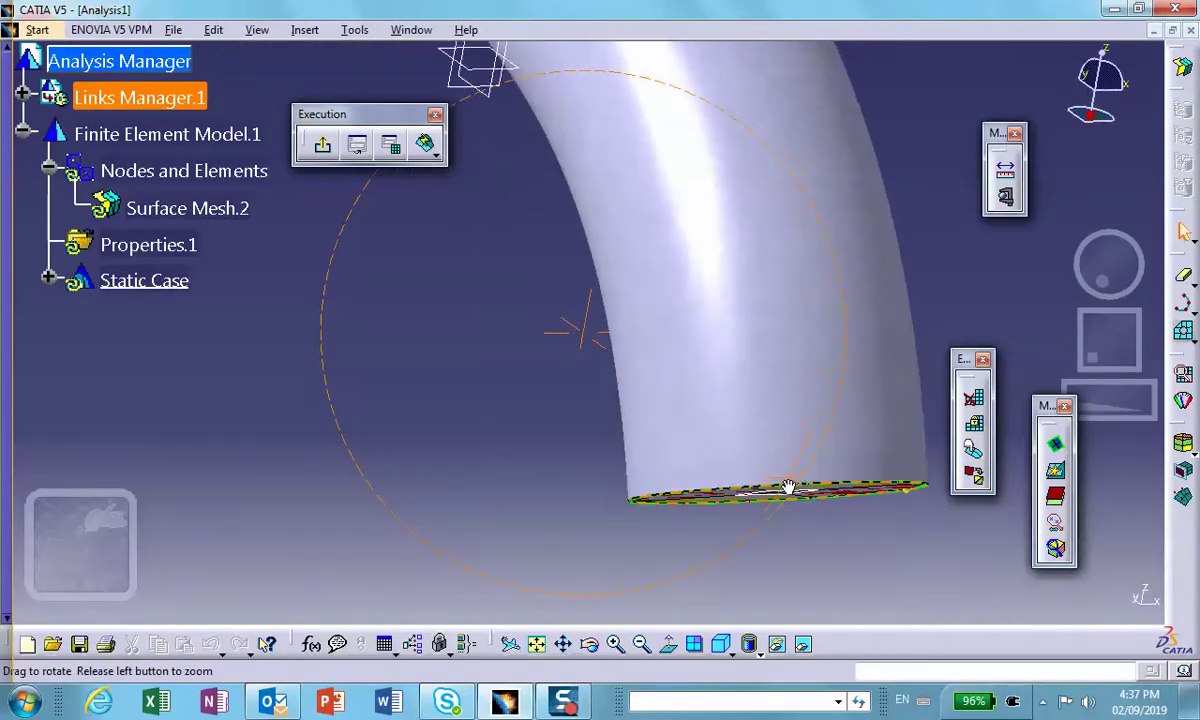
click(322, 145)
Orbit the bent tube upright and start a new Sweep 3D mesh.
middle_drag(812, 367, 619, 166)
middle_drag(423, 429, 550, 268)
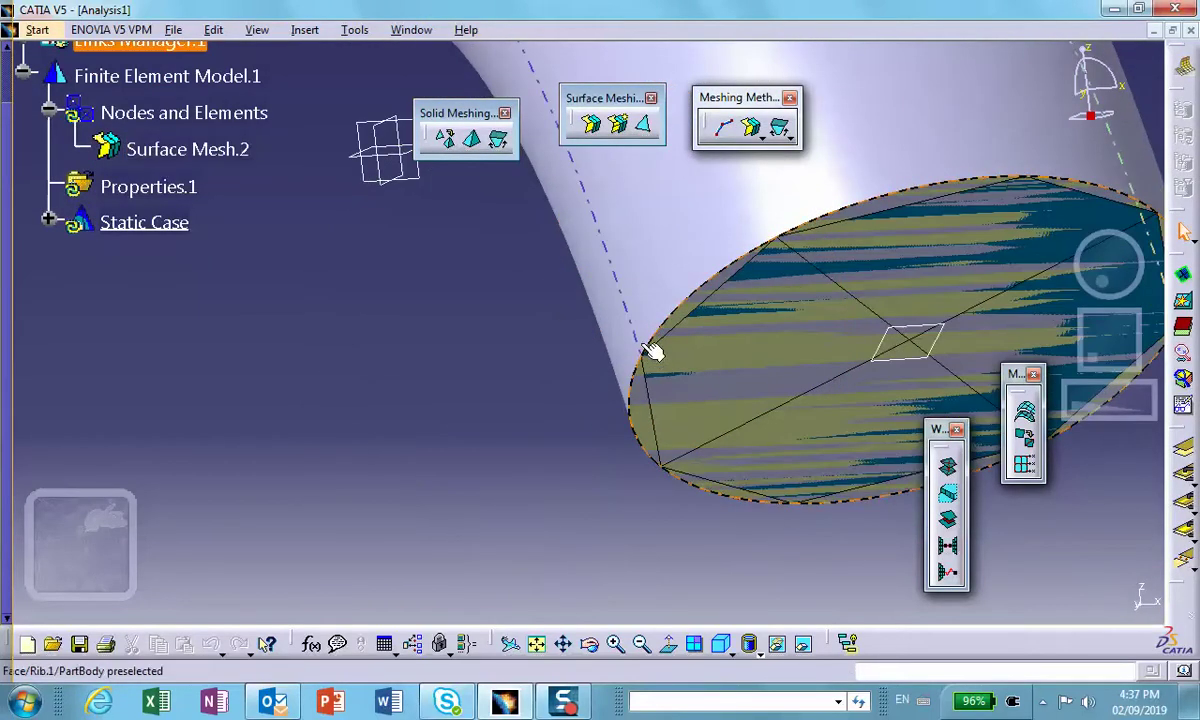
middle_drag(650, 350, 429, 351)
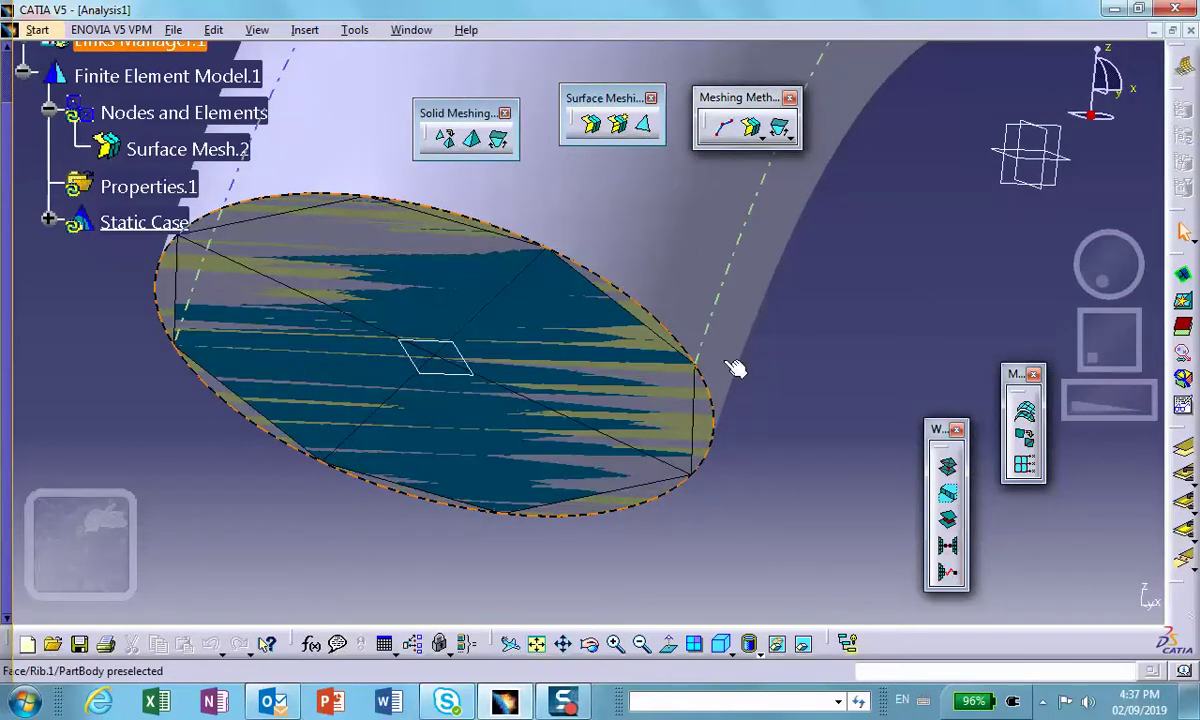
middle_drag(693, 338, 670, 375)
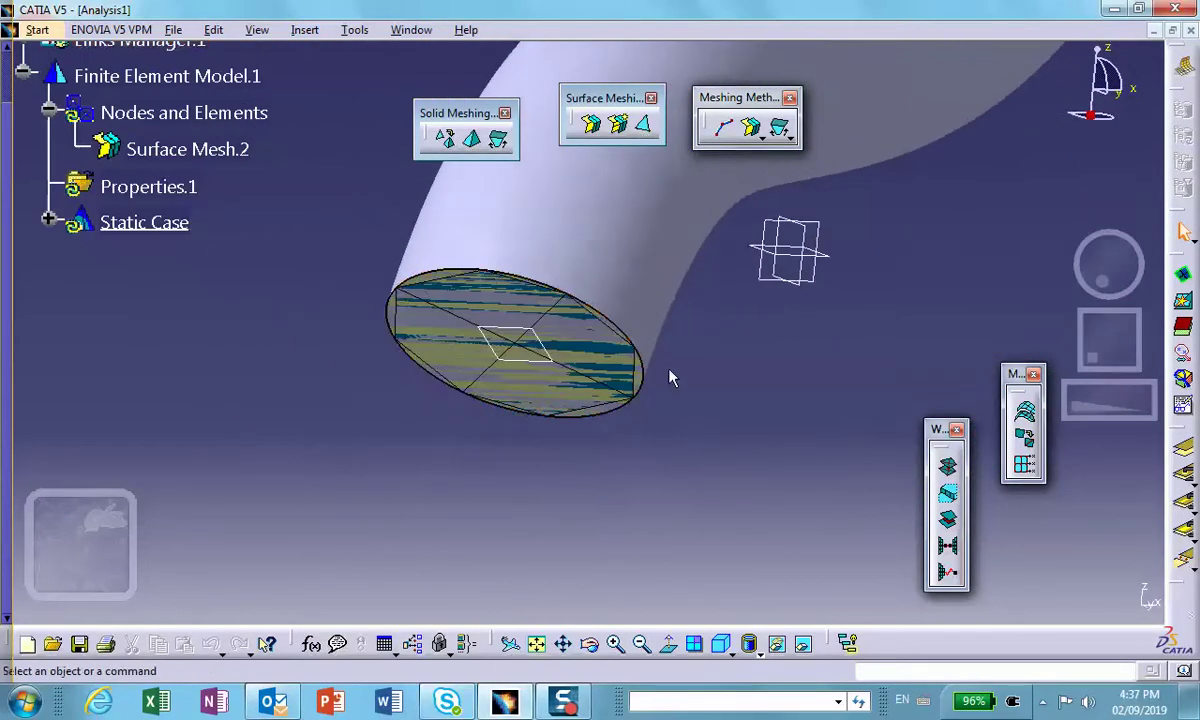
middle_drag(567, 233, 635, 289)
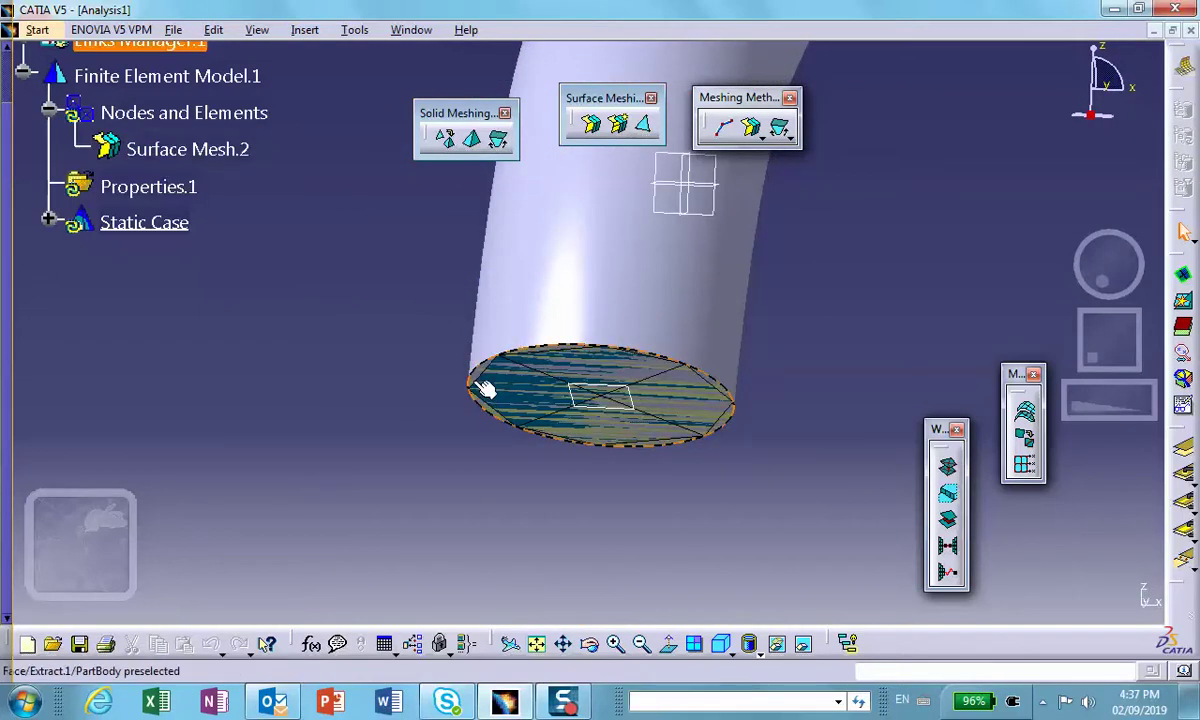
middle_drag(553, 281, 520, 360)
click(782, 130)
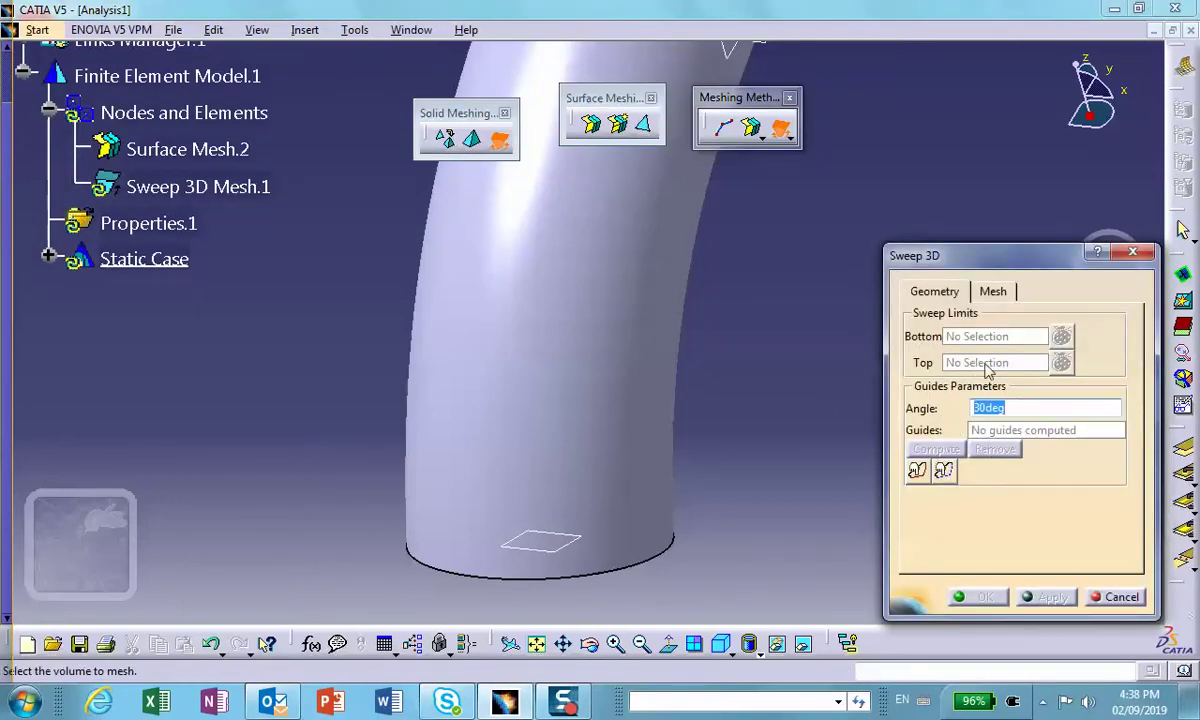
Select the tube as volume, the meshed bottom face as Bottom and the far end face as Top.
click(608, 324)
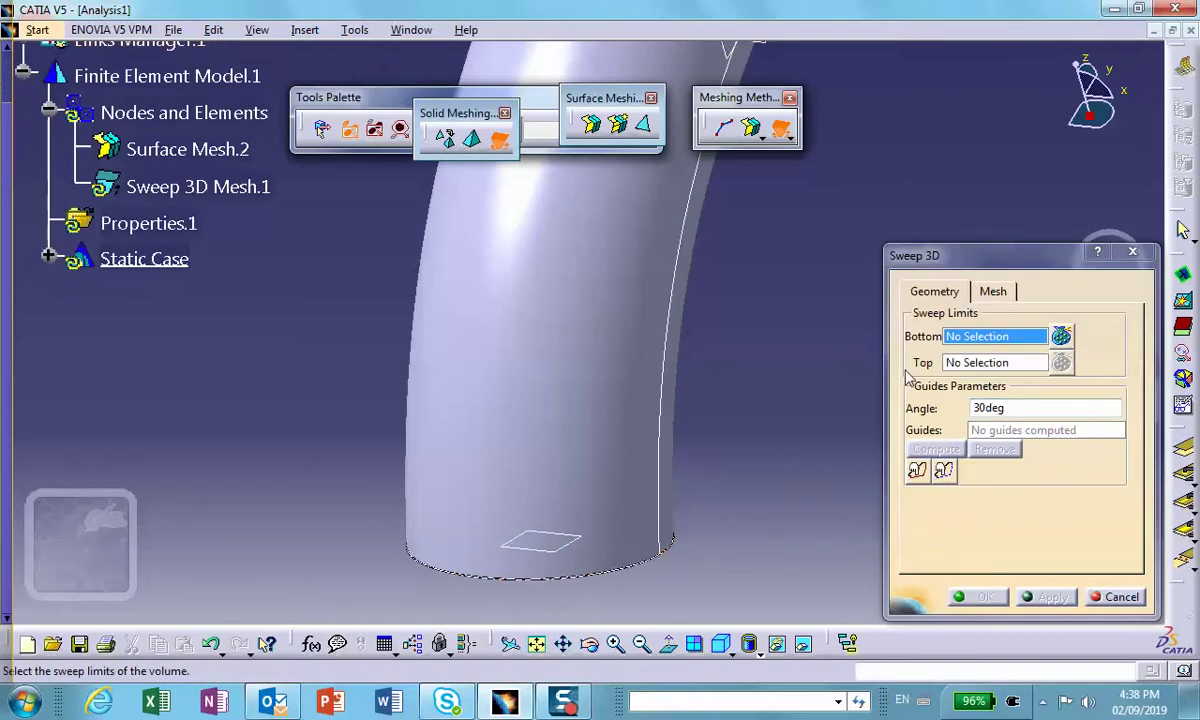
middle_drag(625, 425, 598, 338)
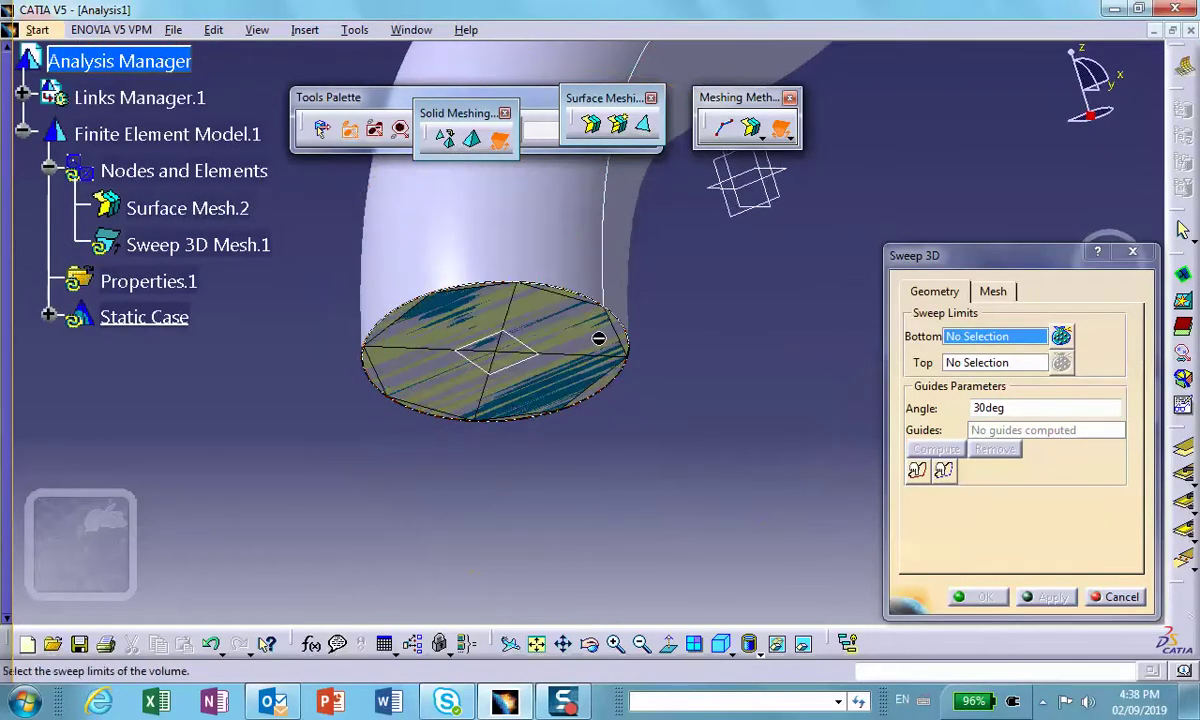
click(573, 392)
middle_drag(558, 290, 727, 373)
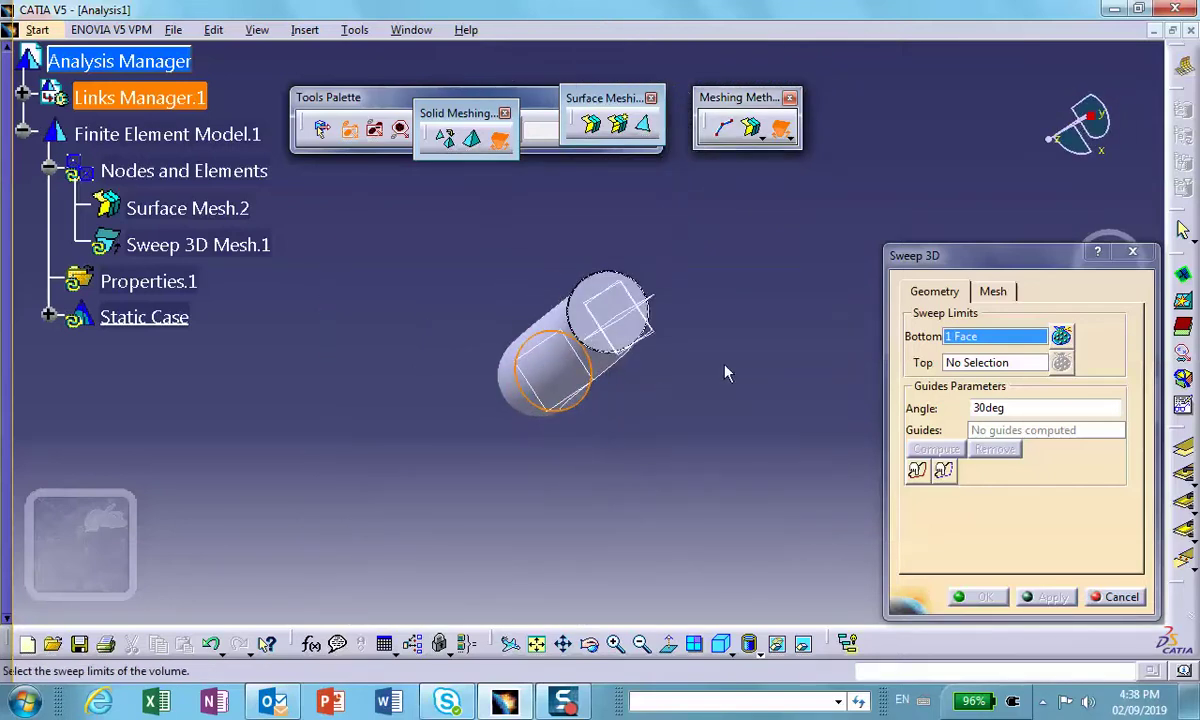
click(984, 364)
middle_drag(852, 402, 793, 273)
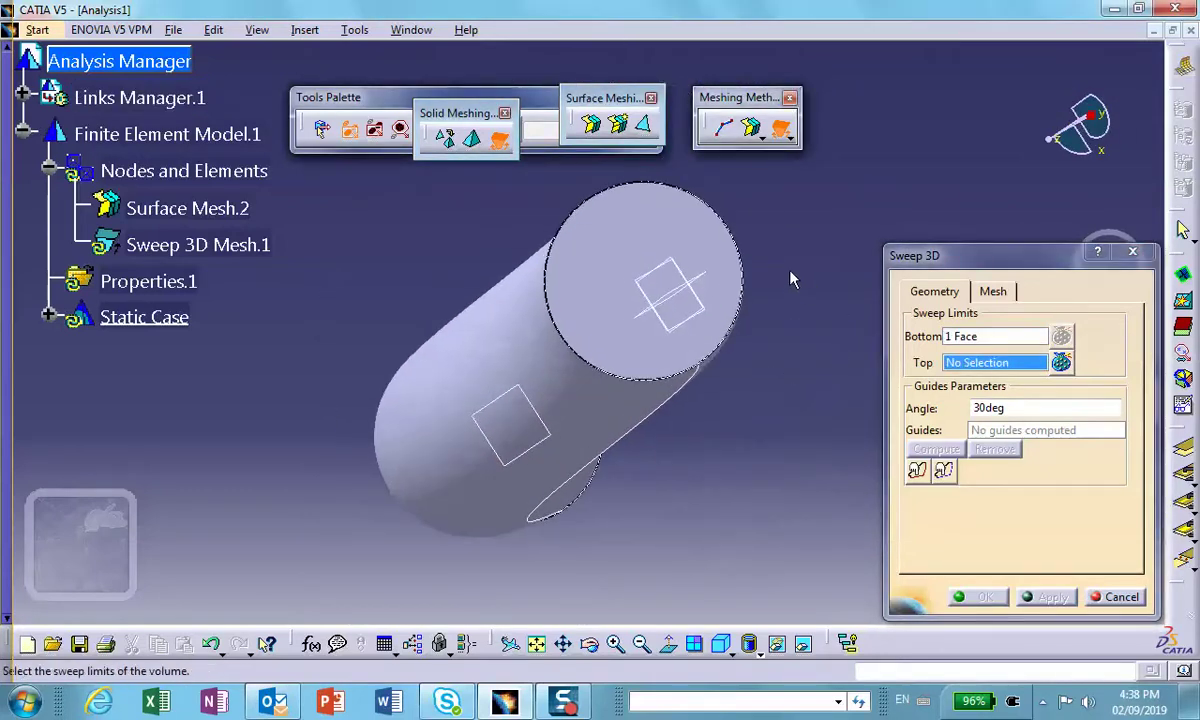
click(643, 273)
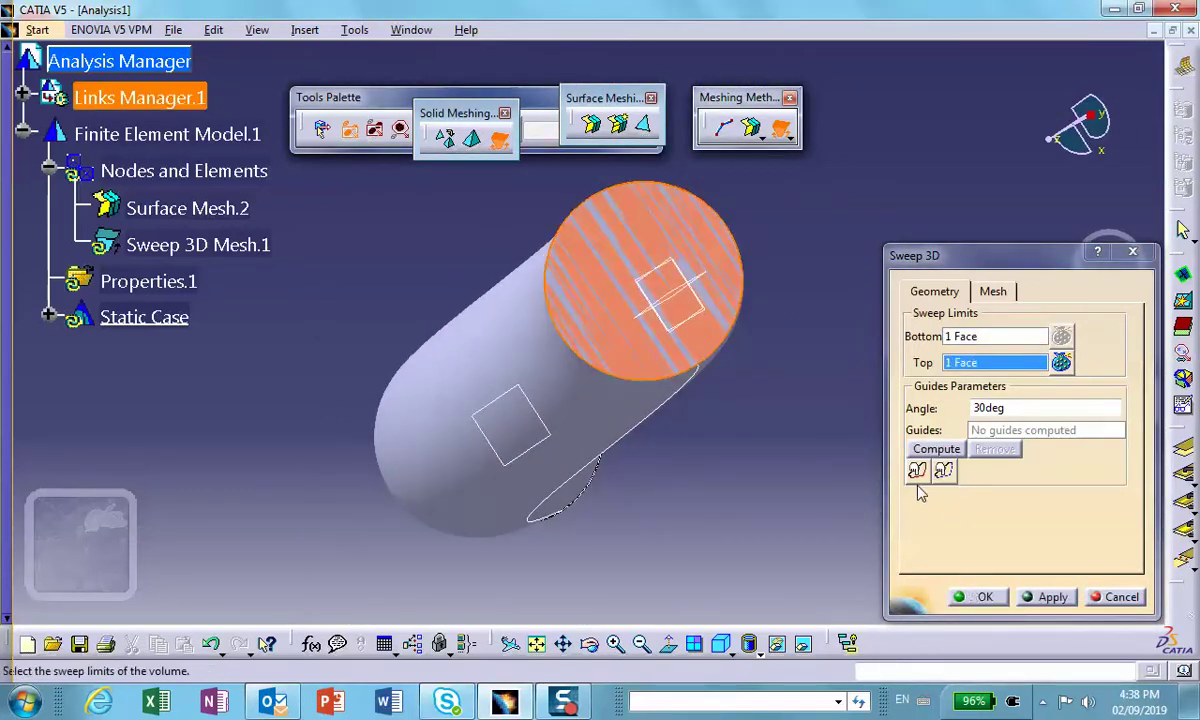
Compute the 2 sweep guides, inspect them, and show the sweep's mesh settings.
click(936, 449)
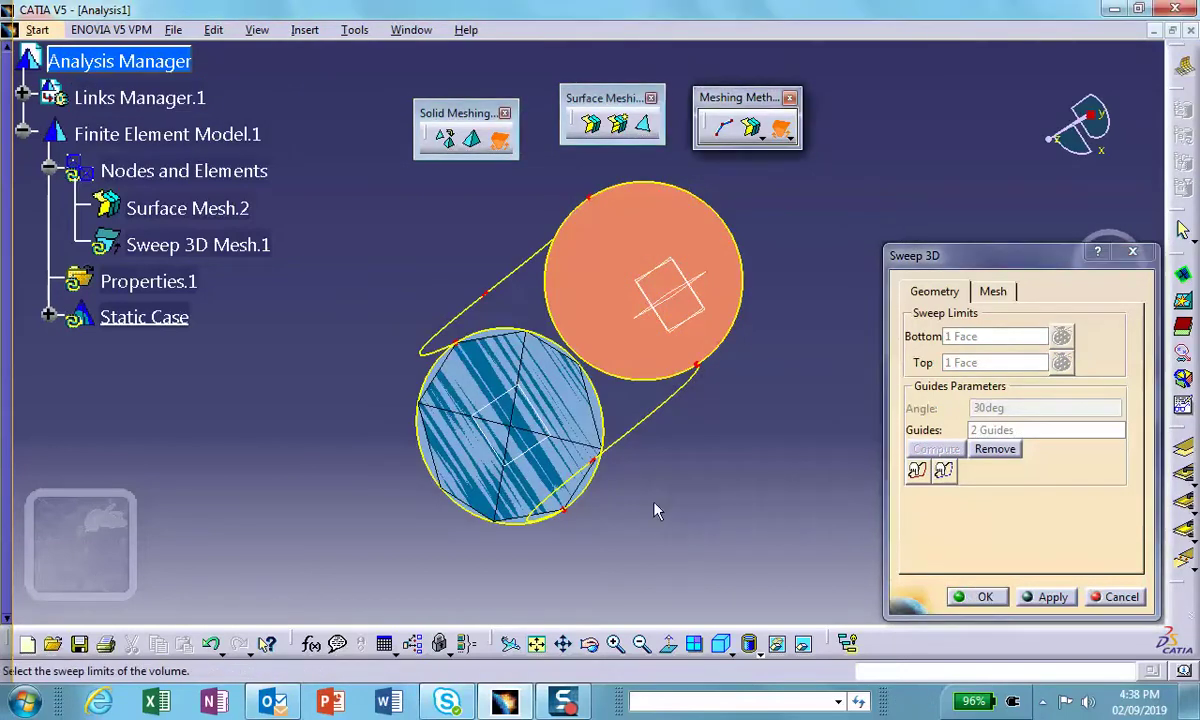
middle_drag(656, 509, 638, 437)
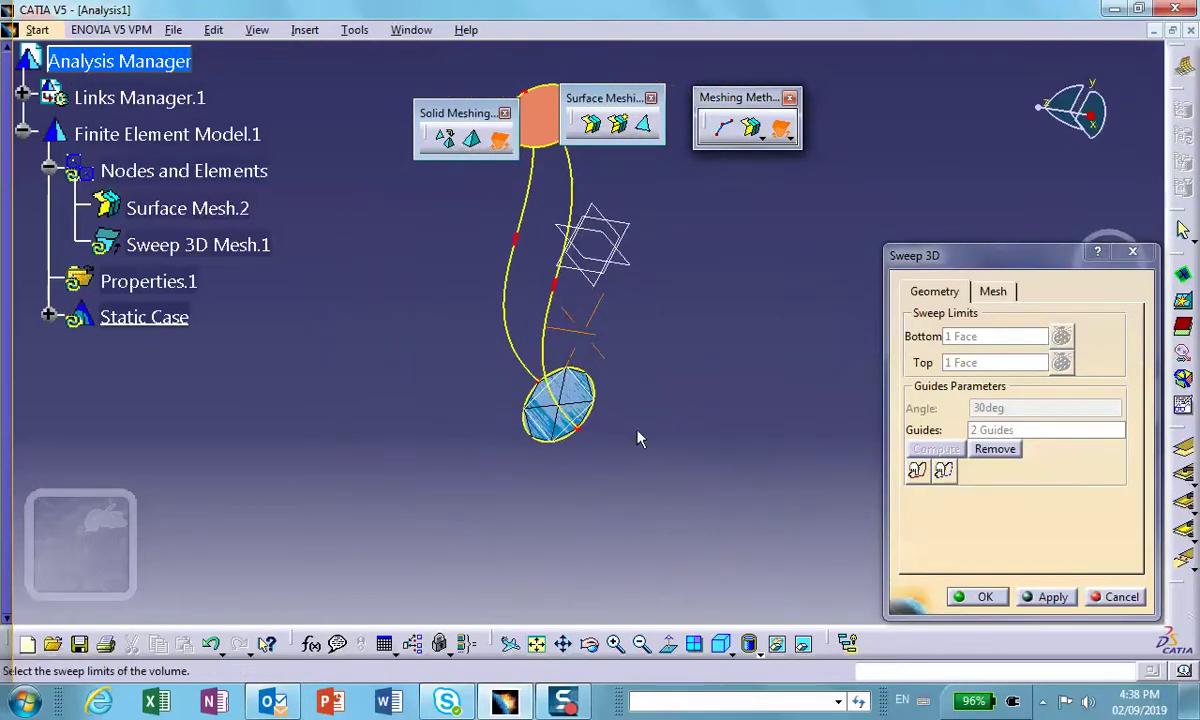
scroll(638, 437, down, 1)
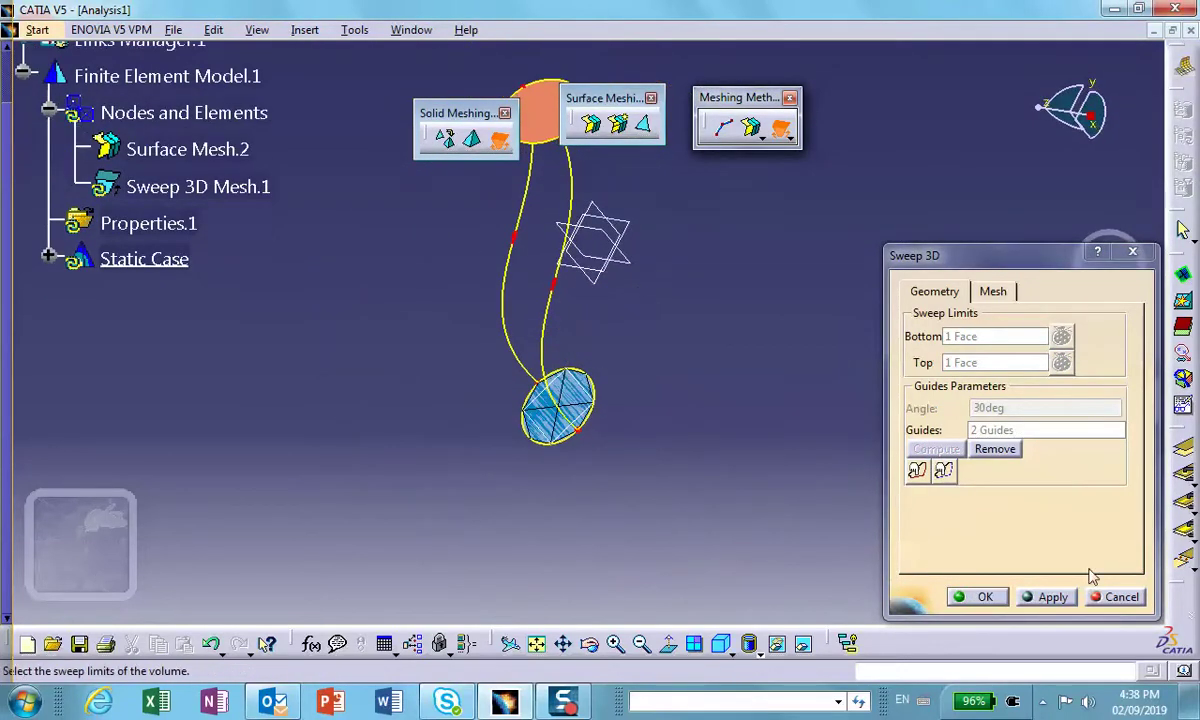
click(993, 293)
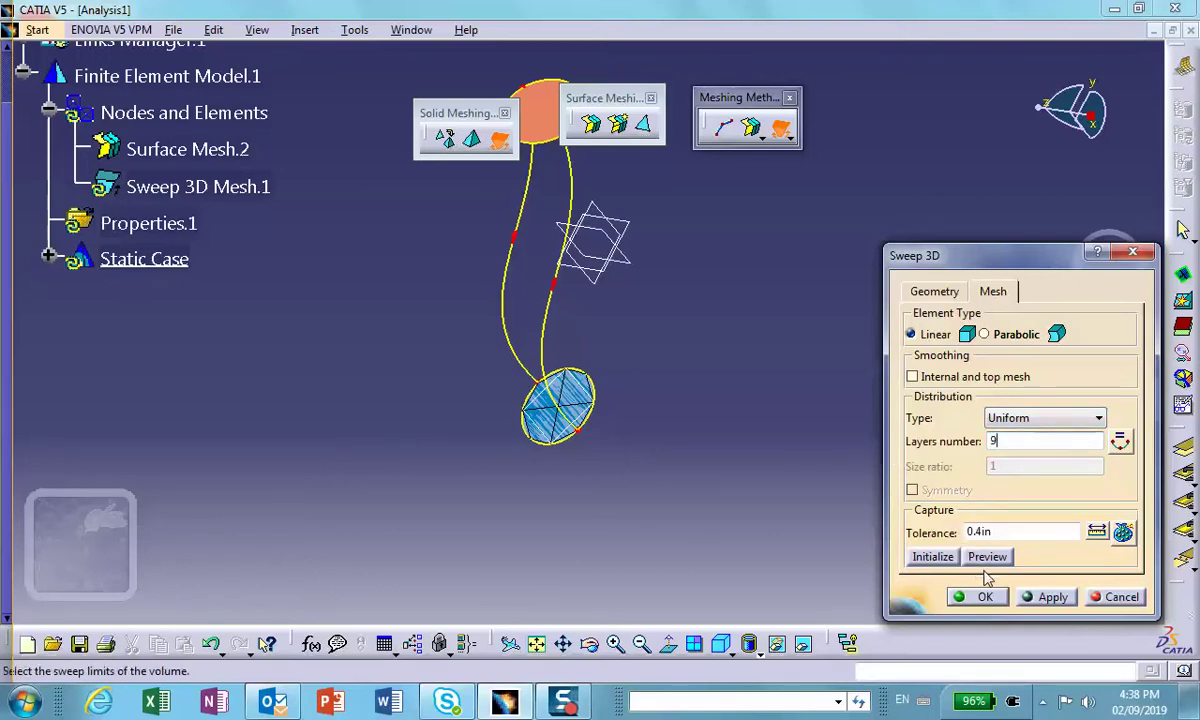
Generate Sweep 3D Mesh.1 with 3 layers and inspect the result.
text(3)
click(1045, 596)
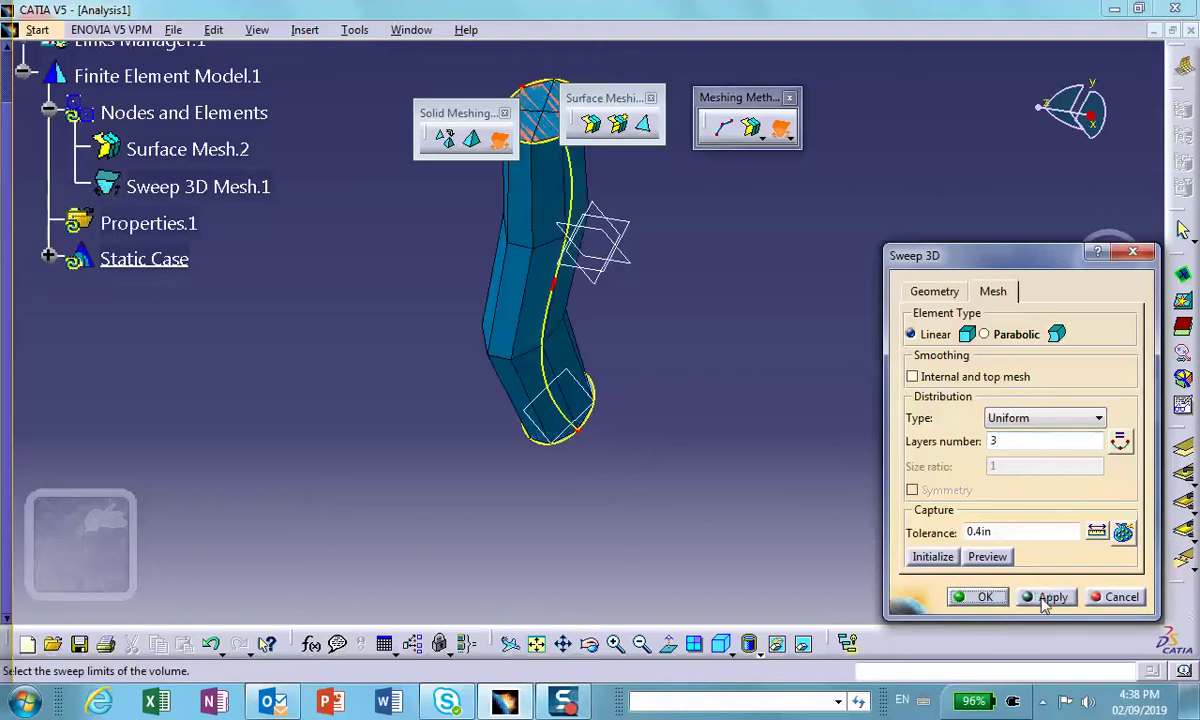
click(985, 597)
middle_drag(654, 514, 350, 458)
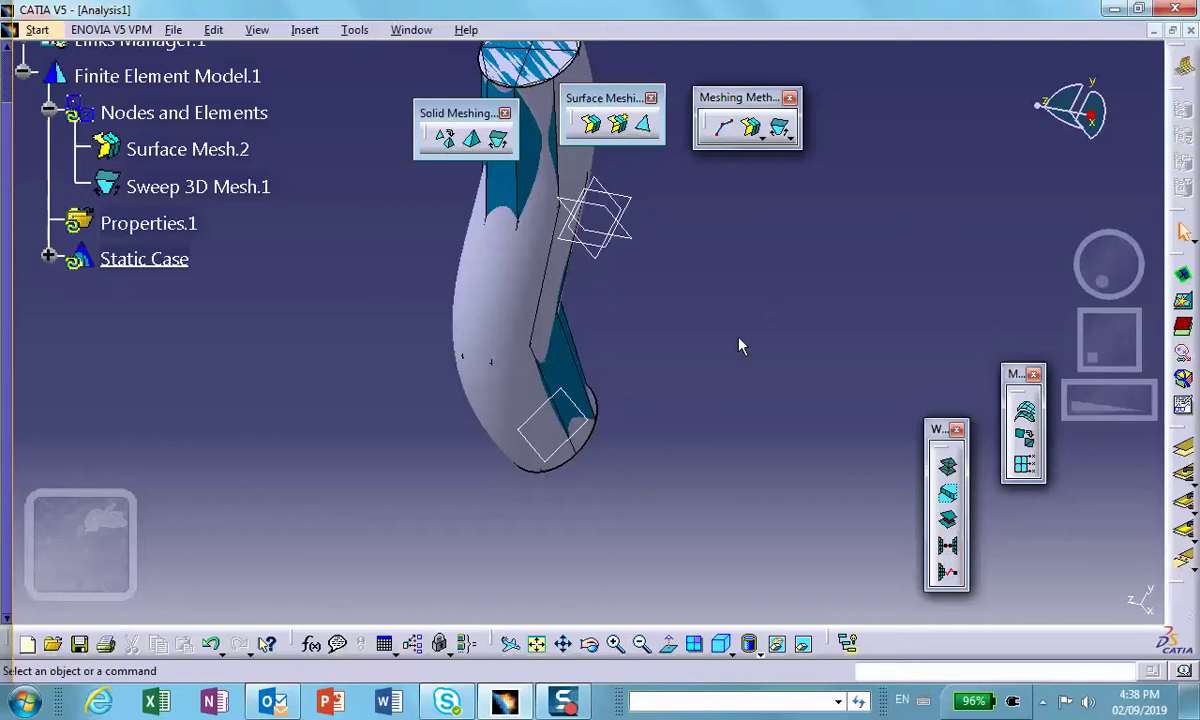
middle_drag(740, 345, 700, 395)
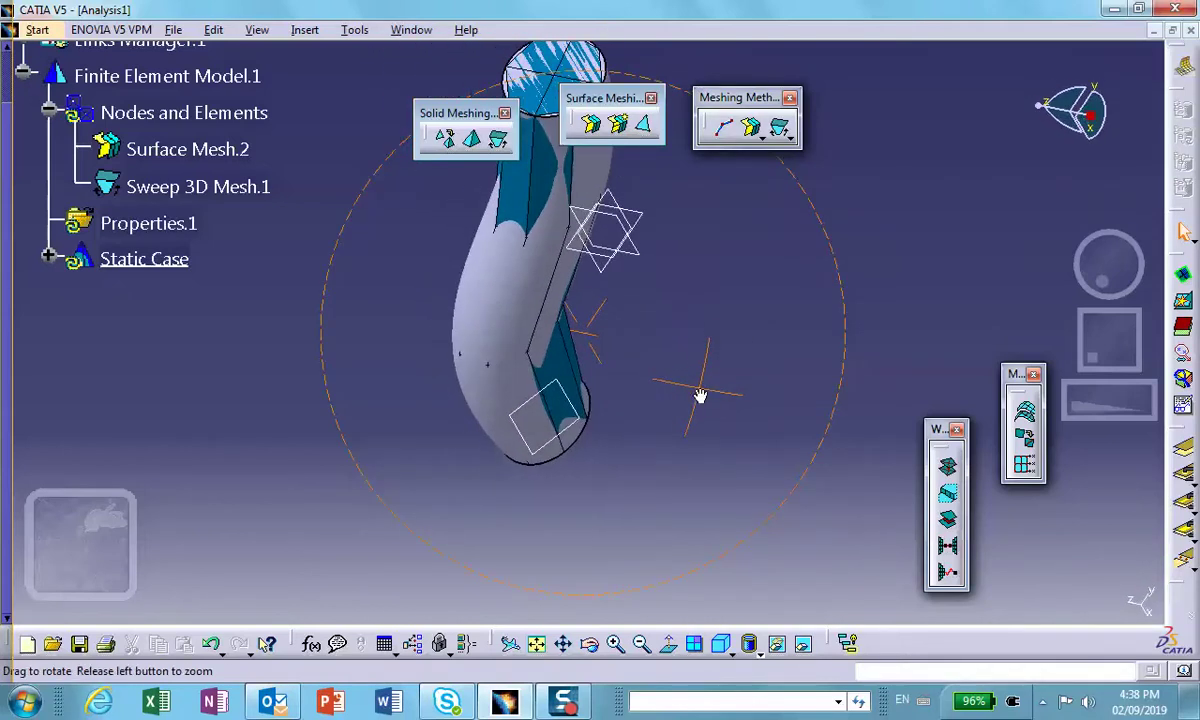
scroll(148, 183, up, 2)
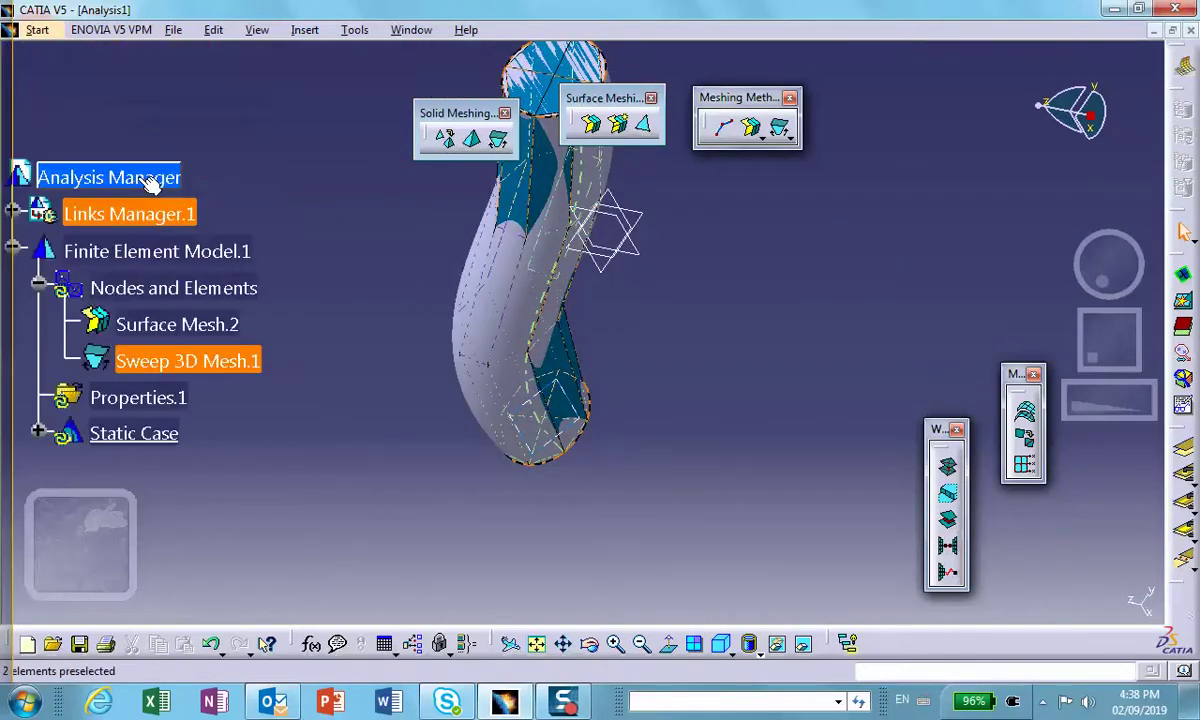
scroll(308, 326, down, 2)
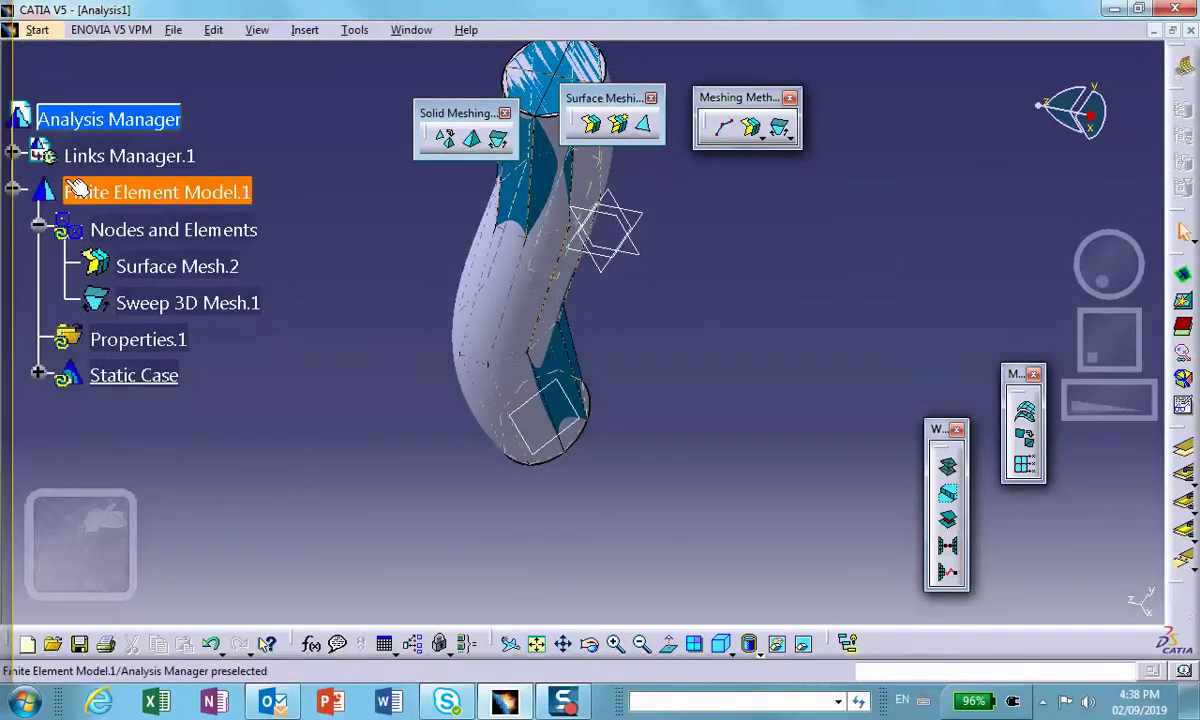
Hide the tube surface so the blue solid mesh is visible.
right_click(490, 289)
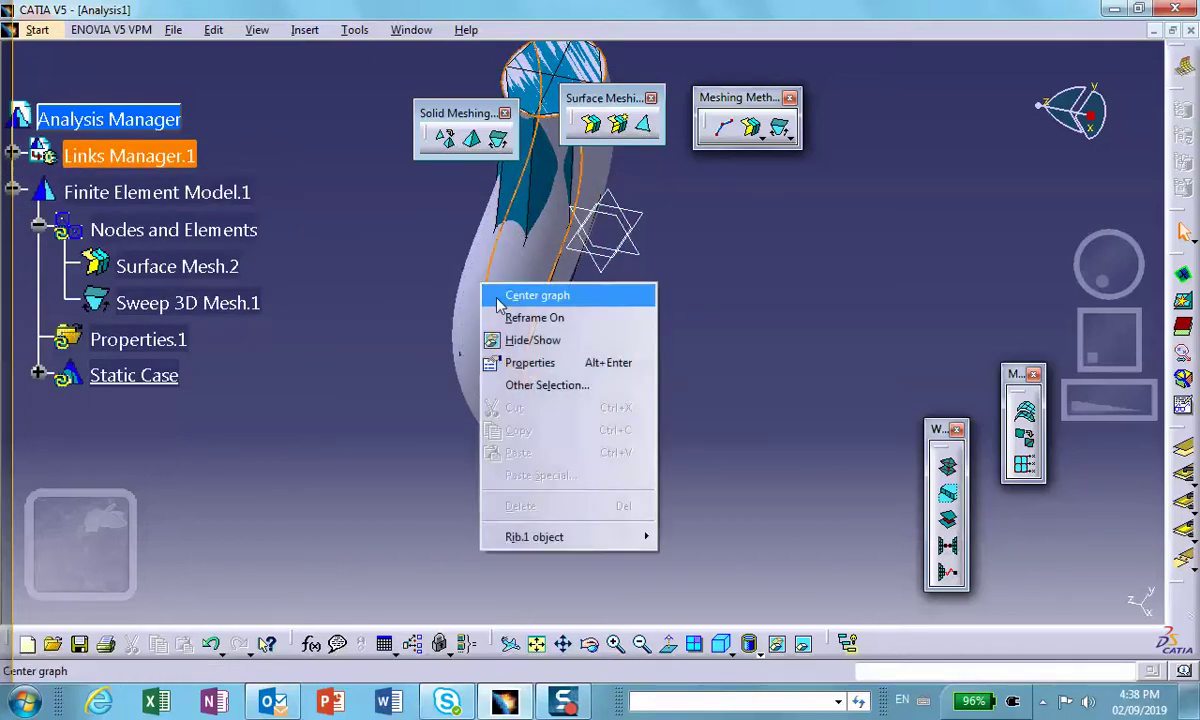
click(520, 341)
middle_drag(677, 315, 453, 391)
Delete Sweep 3D Mesh.1 and open Surface Mesh.2 for editing.
right_click(148, 307)
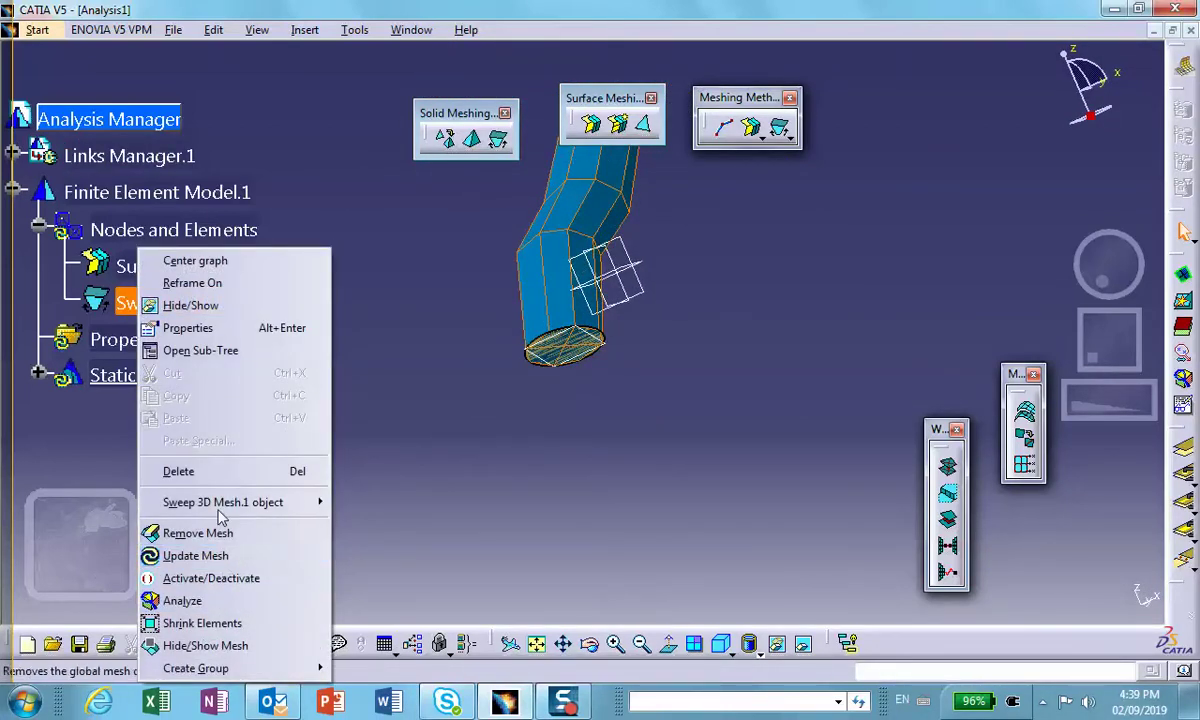
click(190, 471)
double_click(183, 263)
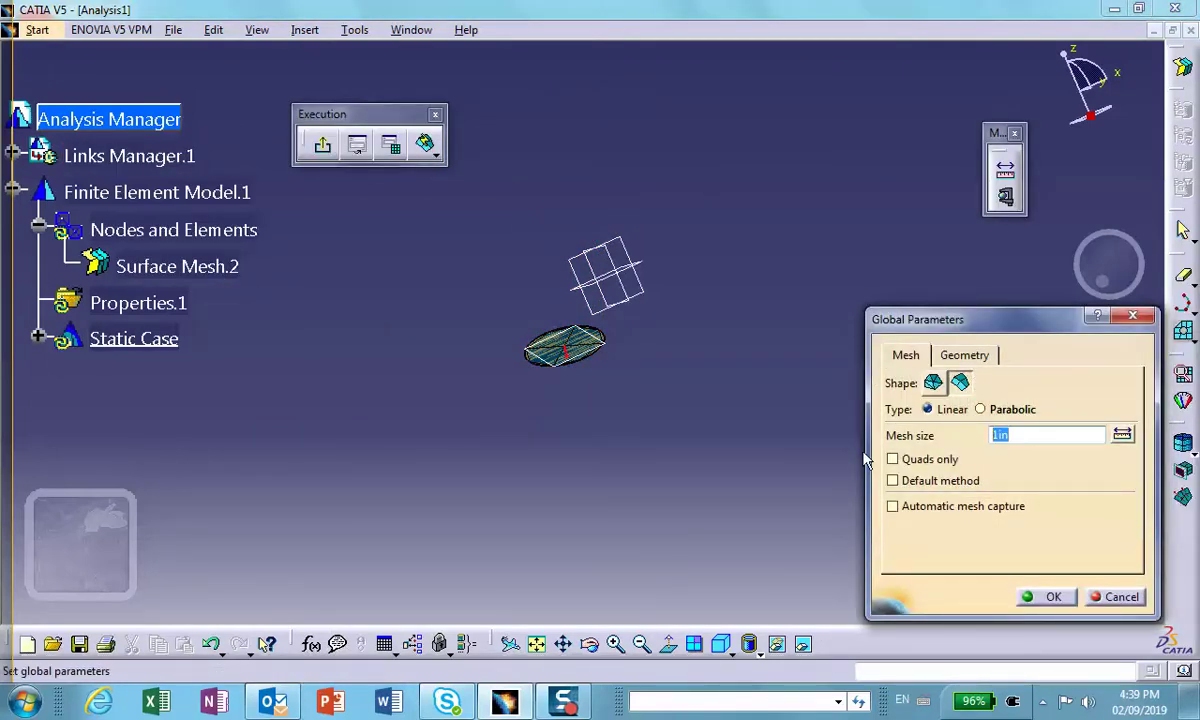
Remesh the end face at 1.5in mesh size, giving 7 nodes and 3 elements, then exit.
text(1.5)
click(1050, 597)
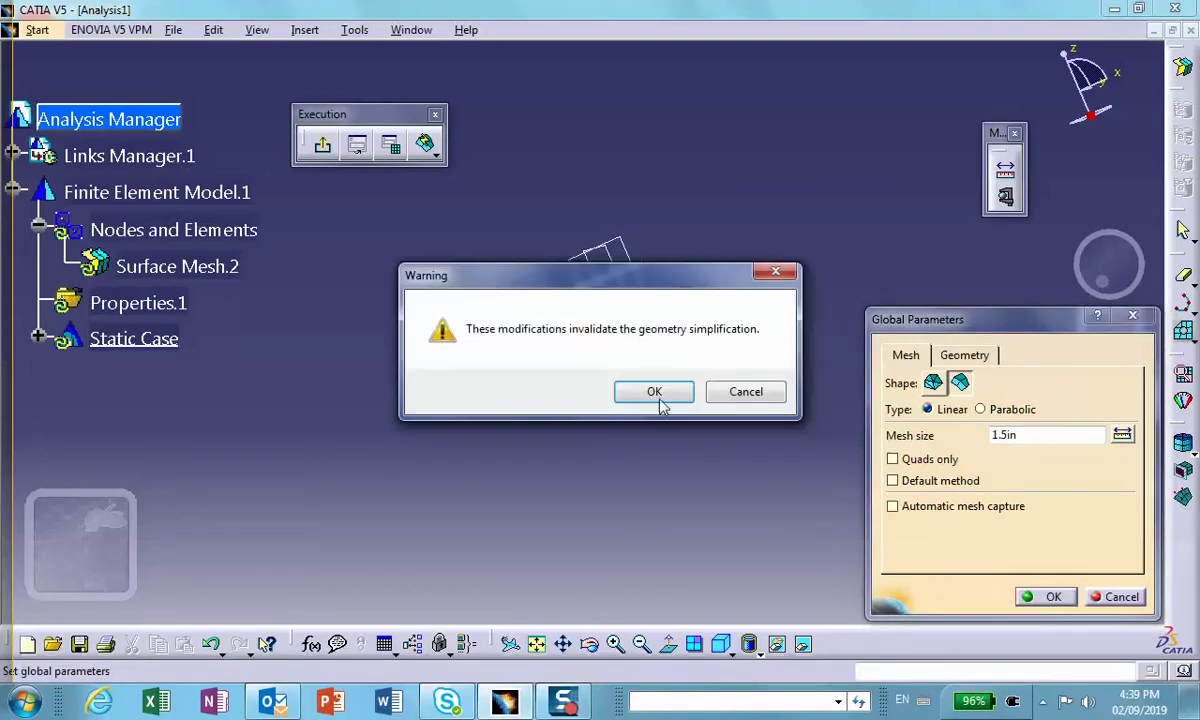
click(654, 392)
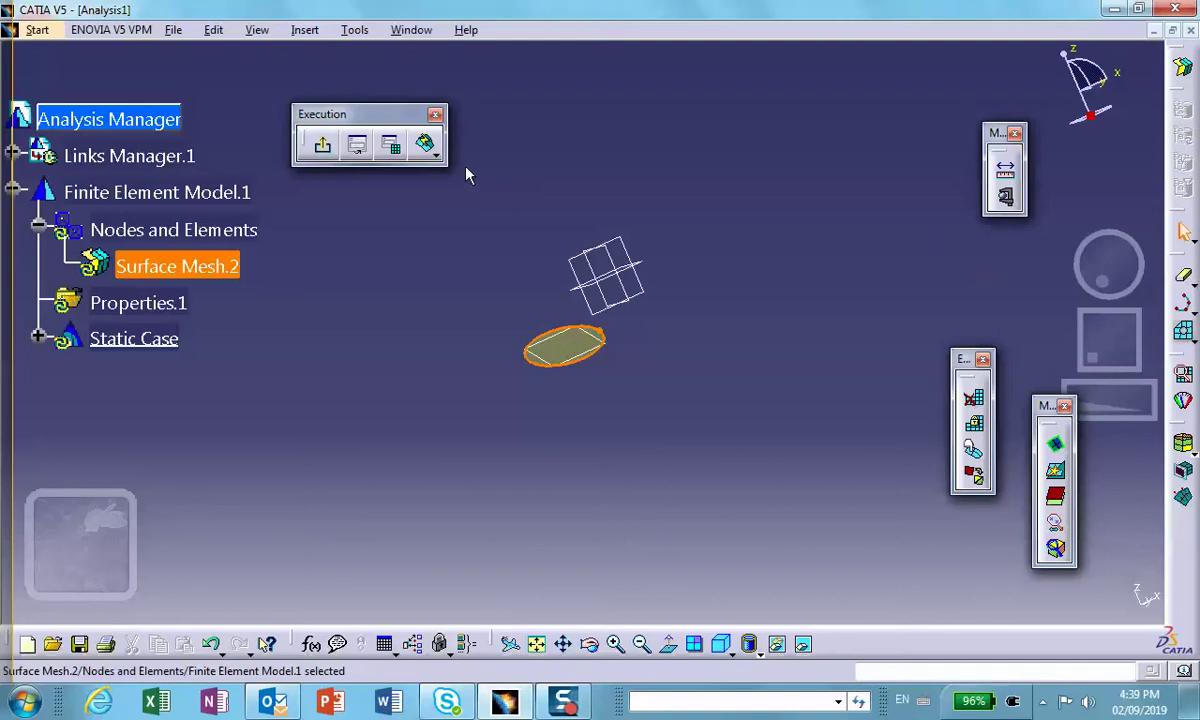
click(425, 144)
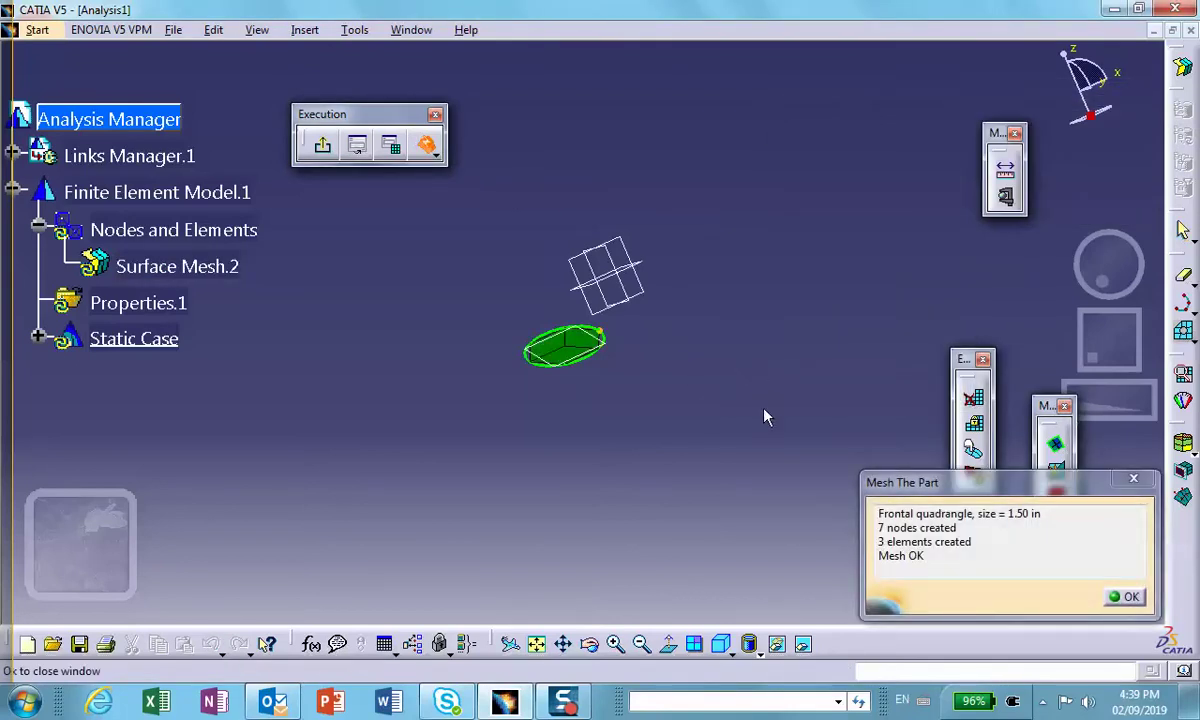
middle_drag(763, 417, 741, 169)
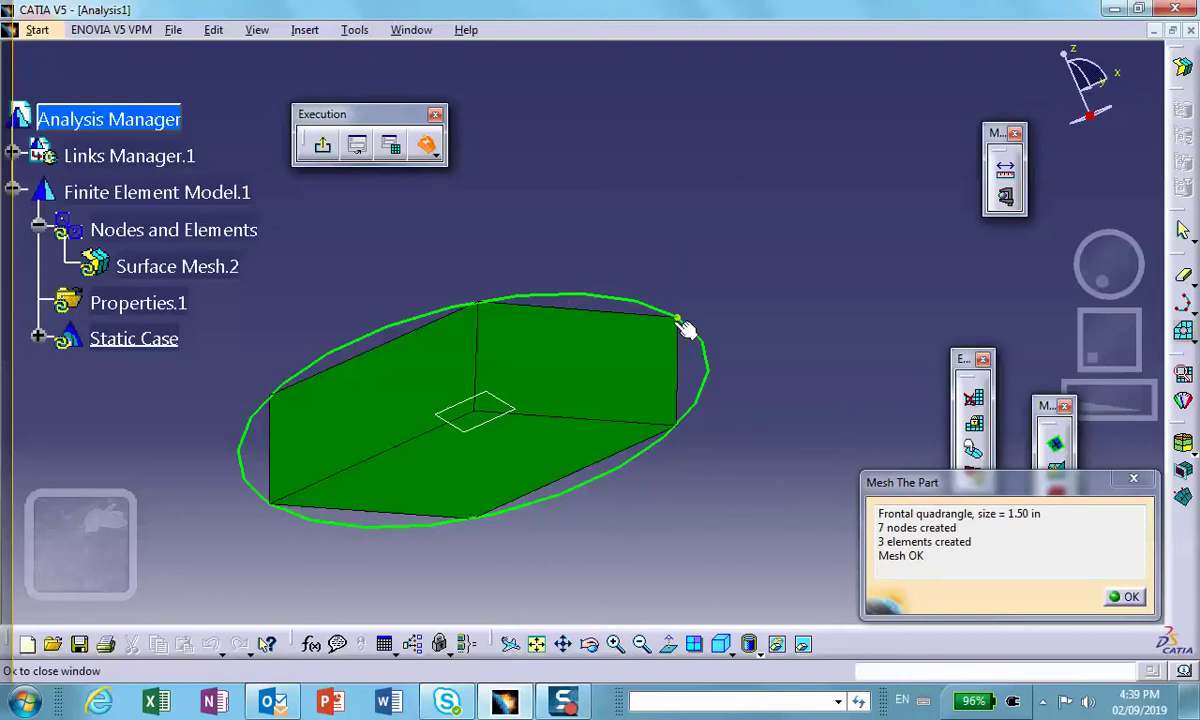
middle_click(587, 182)
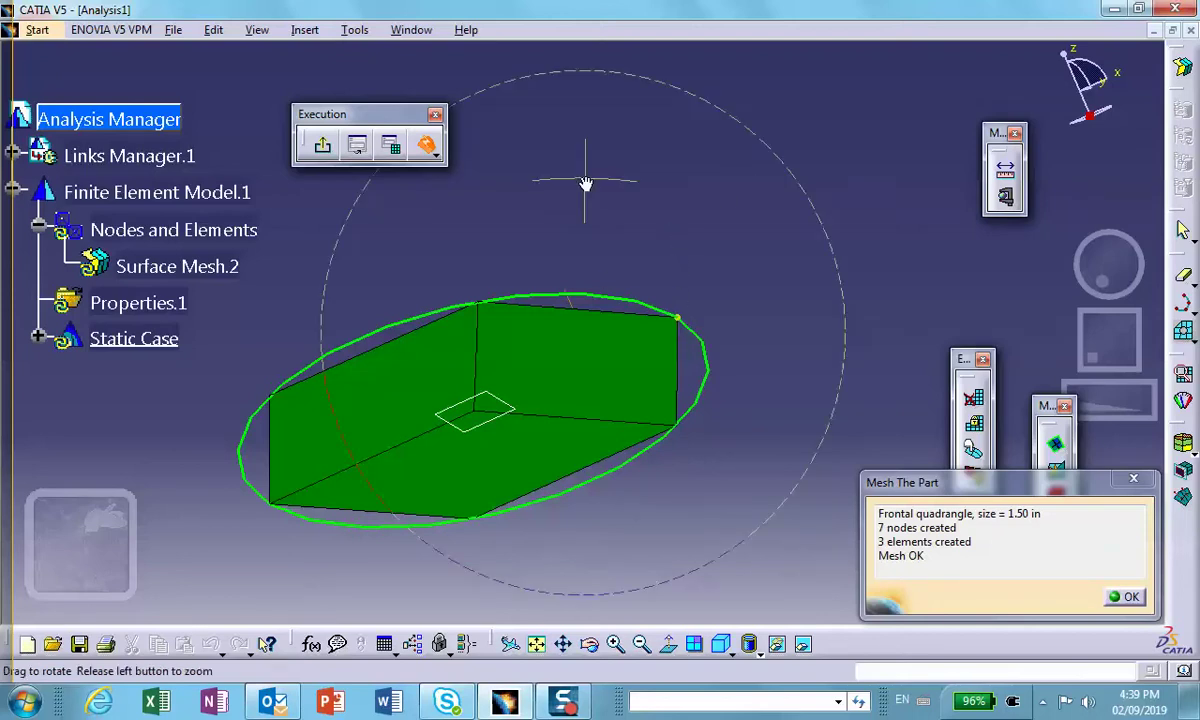
click(1125, 597)
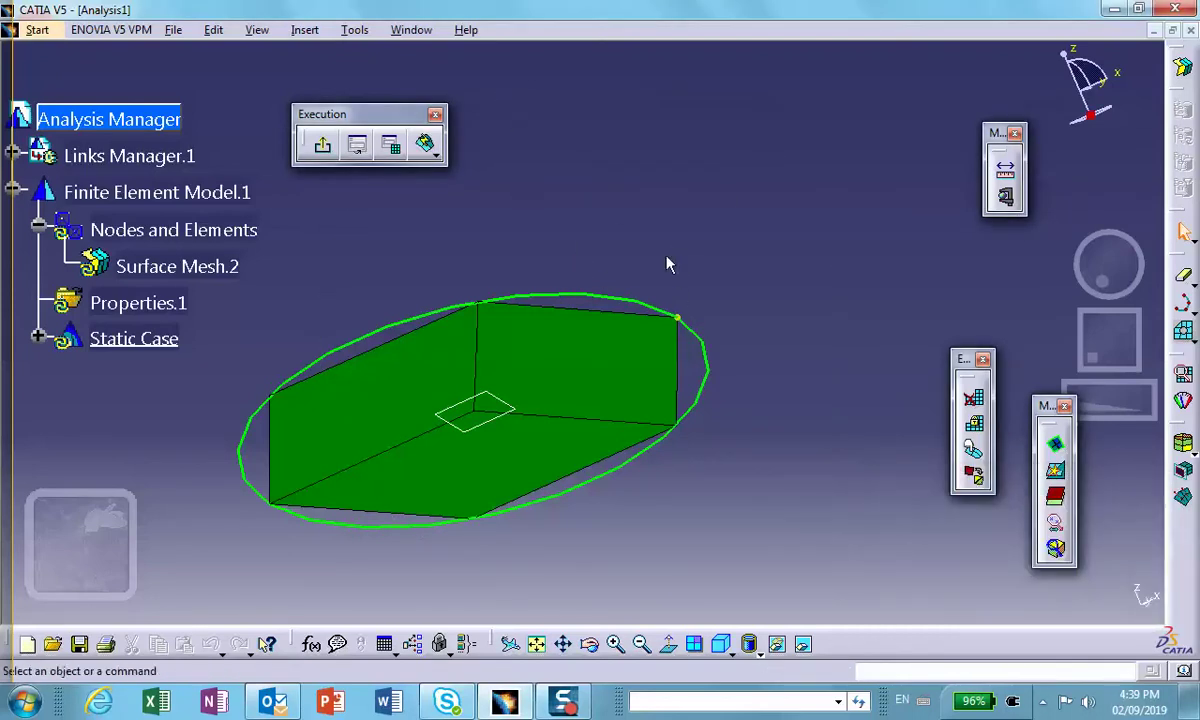
click(322, 145)
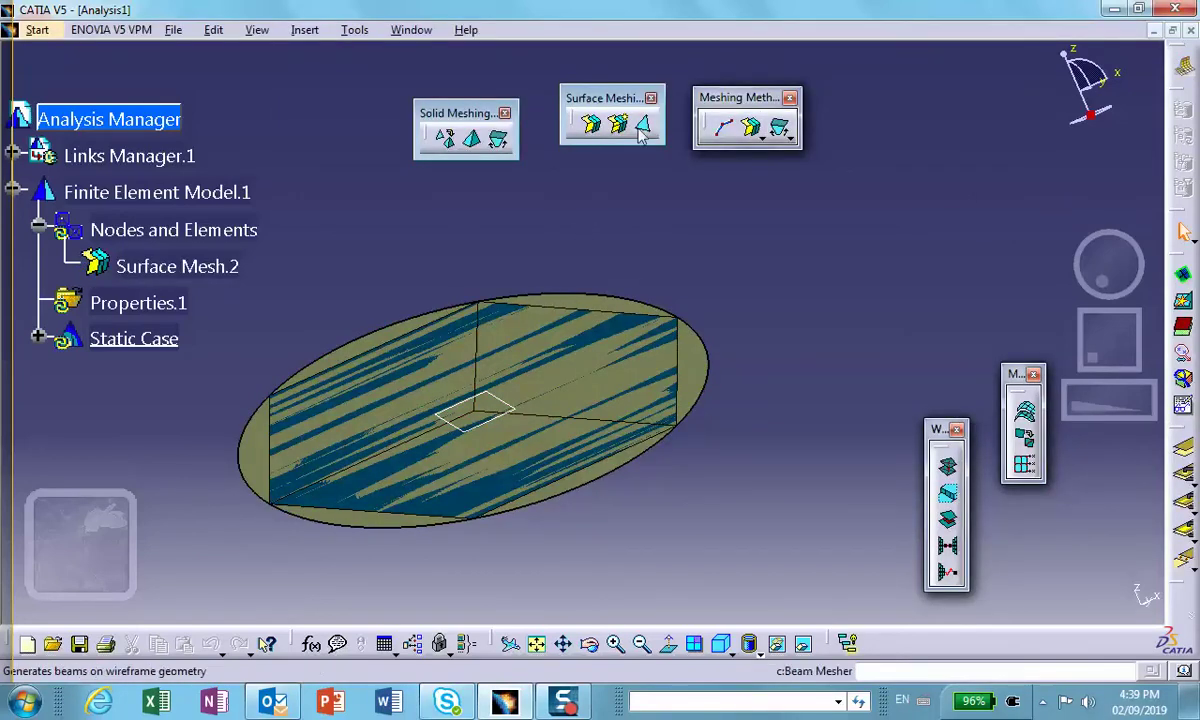
Start a new Sweep 3D mesh and bring the hidden tube back into view, orbited upright.
click(778, 127)
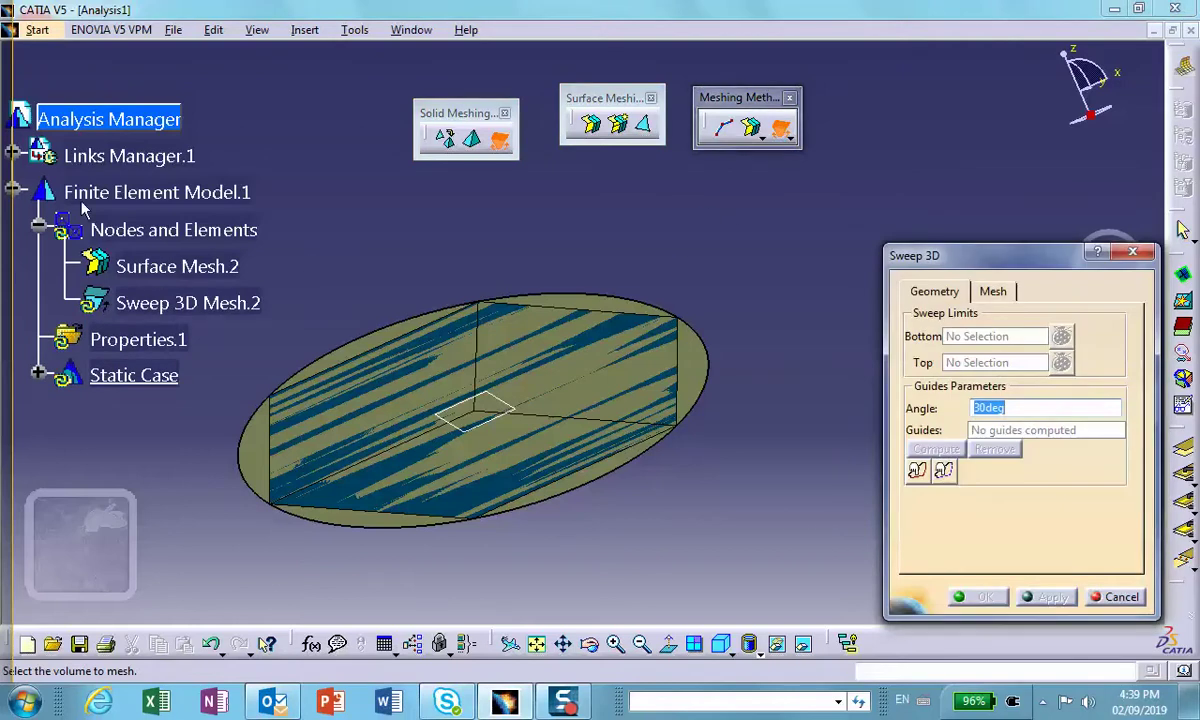
click(800, 645)
right_click(540, 247)
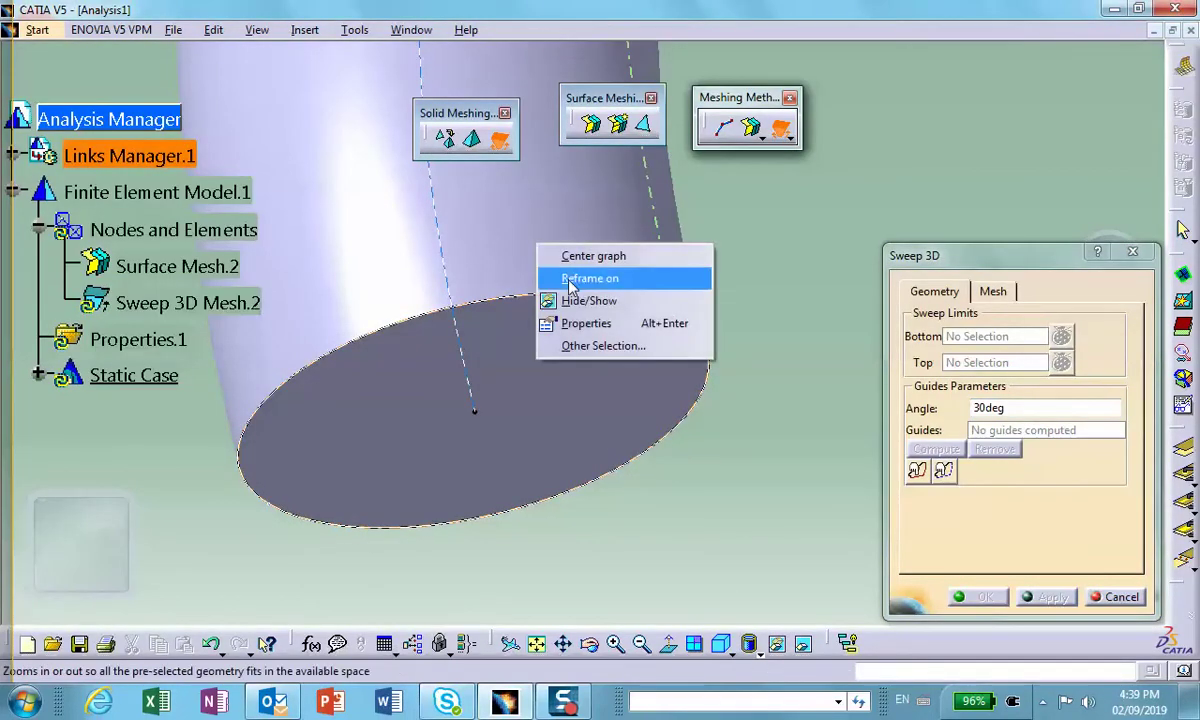
click(587, 301)
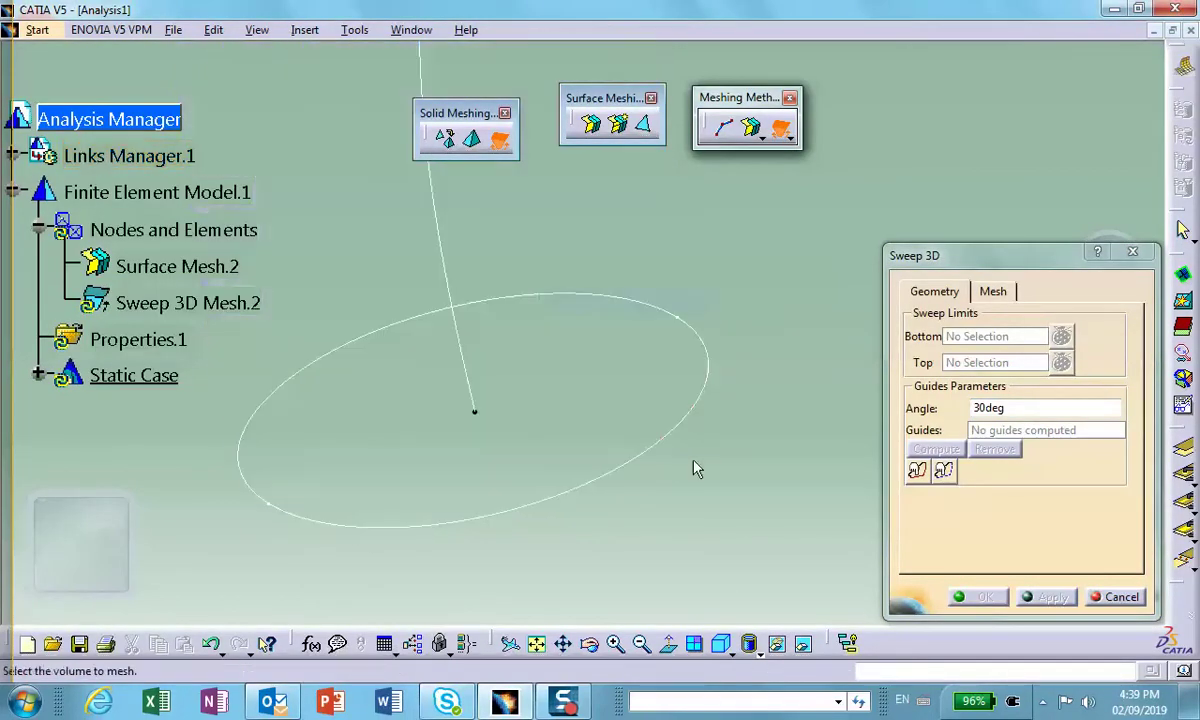
click(790, 644)
right_click(533, 298)
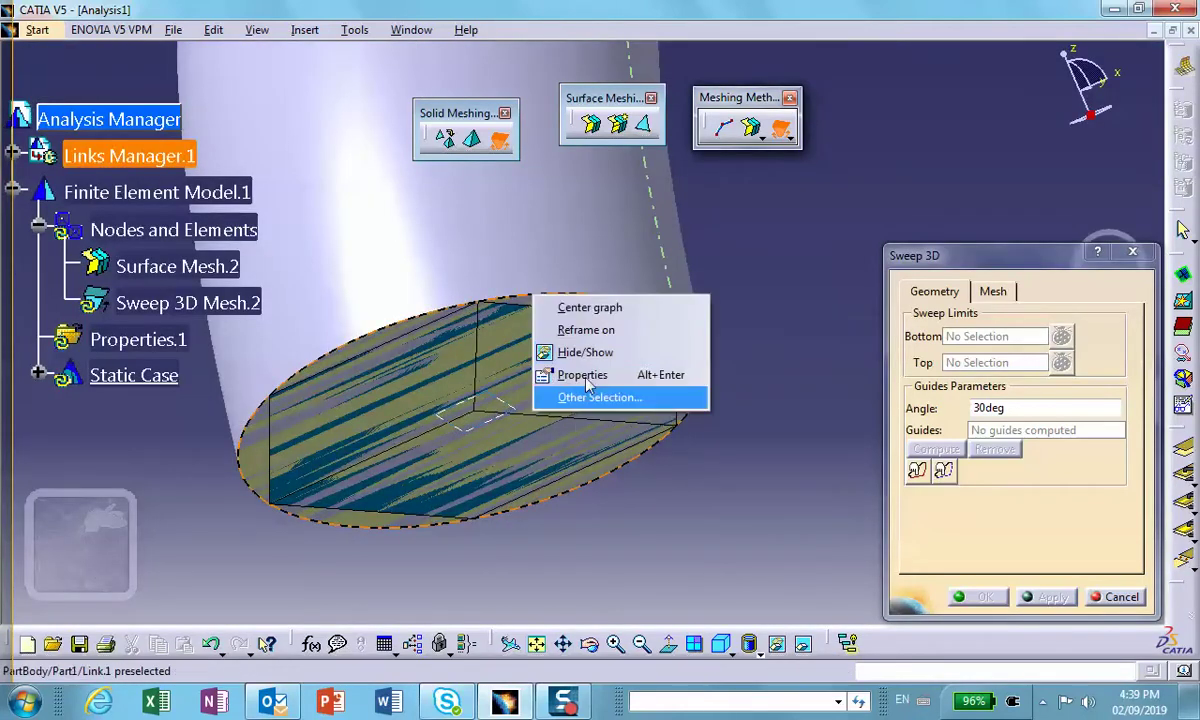
middle_drag(878, 258, 634, 420)
right_click(614, 406)
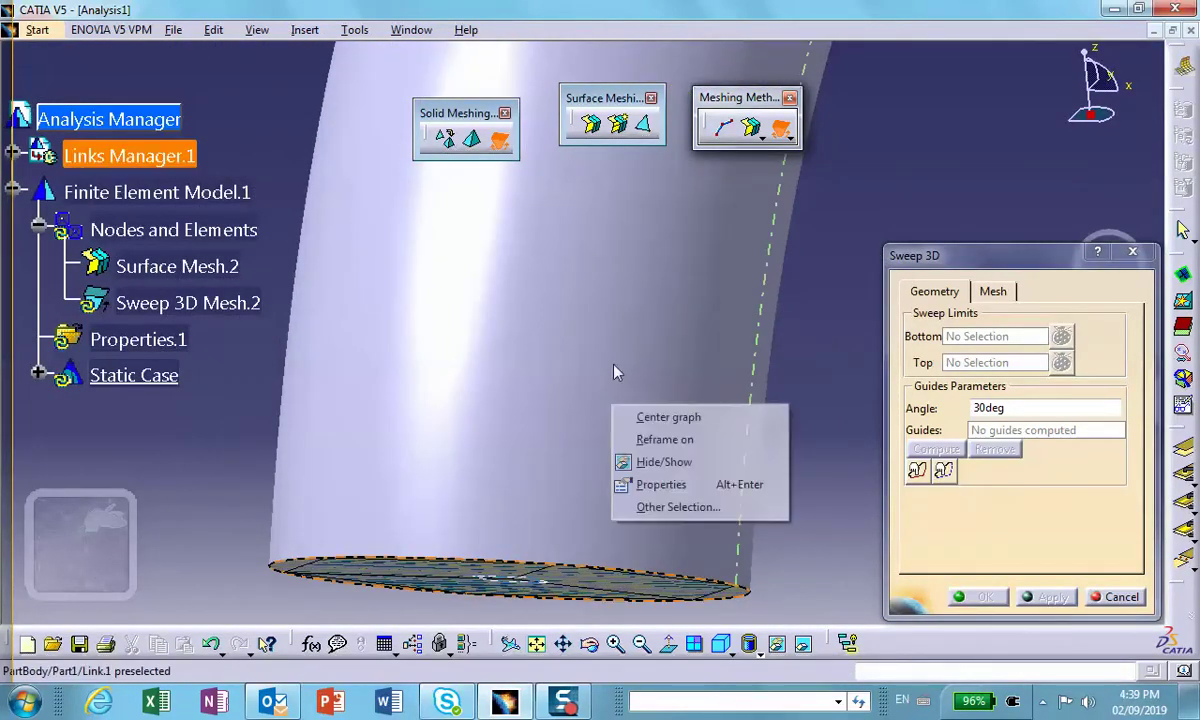
click(938, 193)
Set the tube's bottom end face as the Bottom sweep limit.
click(930, 338)
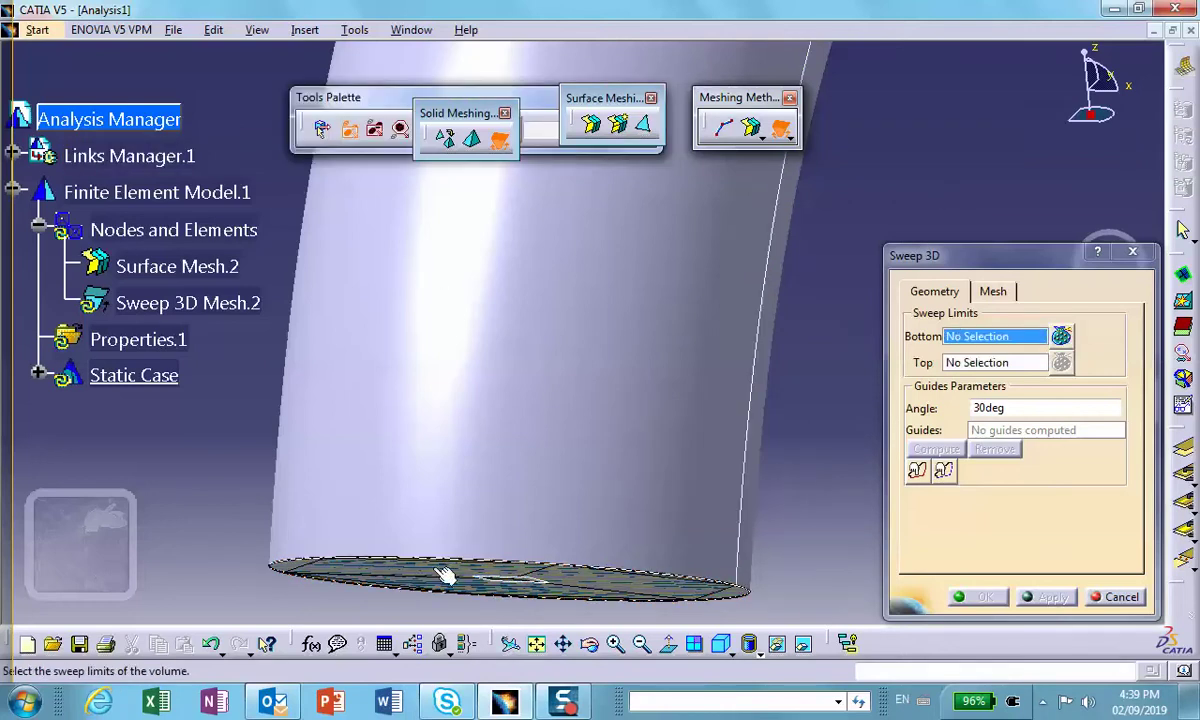
middle_drag(445, 575, 445, 450)
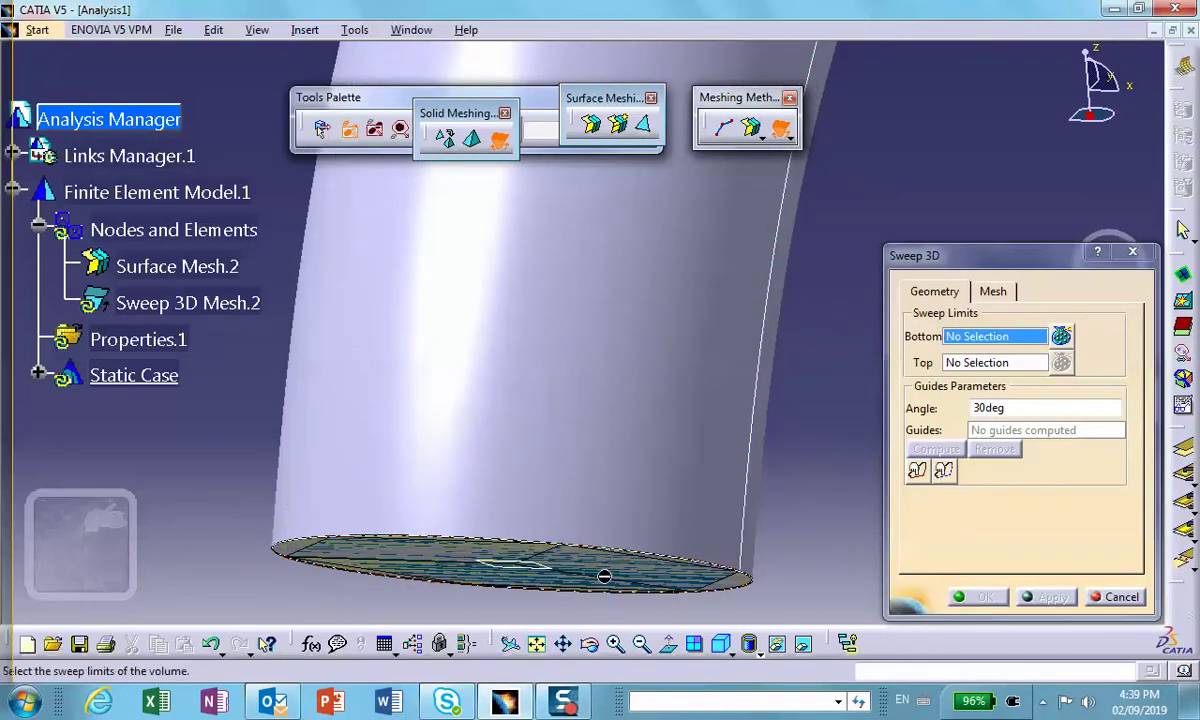
click(655, 576)
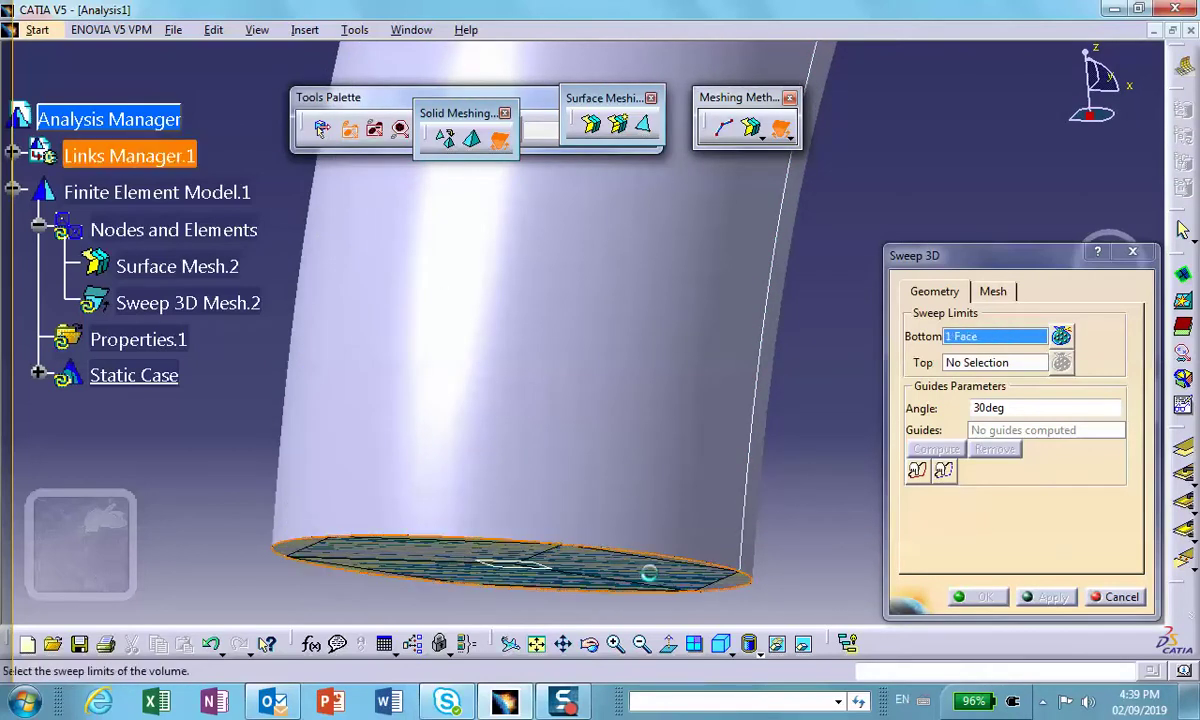
right_click(630, 404)
key(Escape)
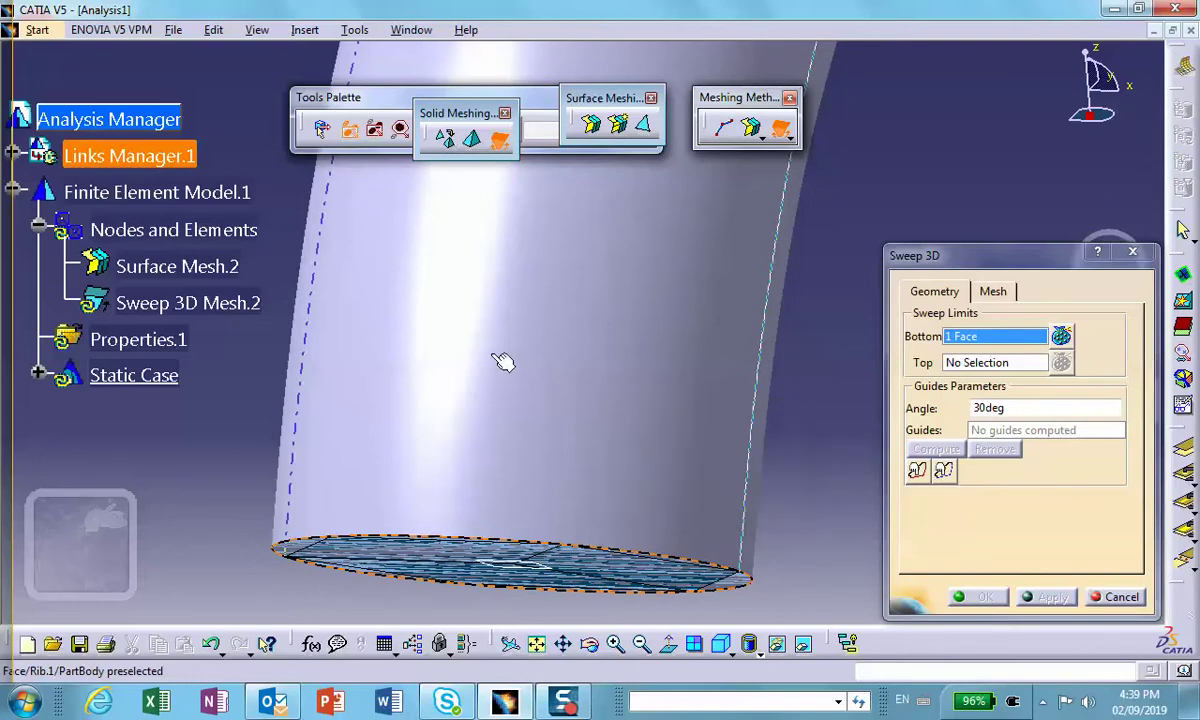
Set the top end face as the Top limit and compute the 2 guides.
middle_drag(496, 361, 490, 350)
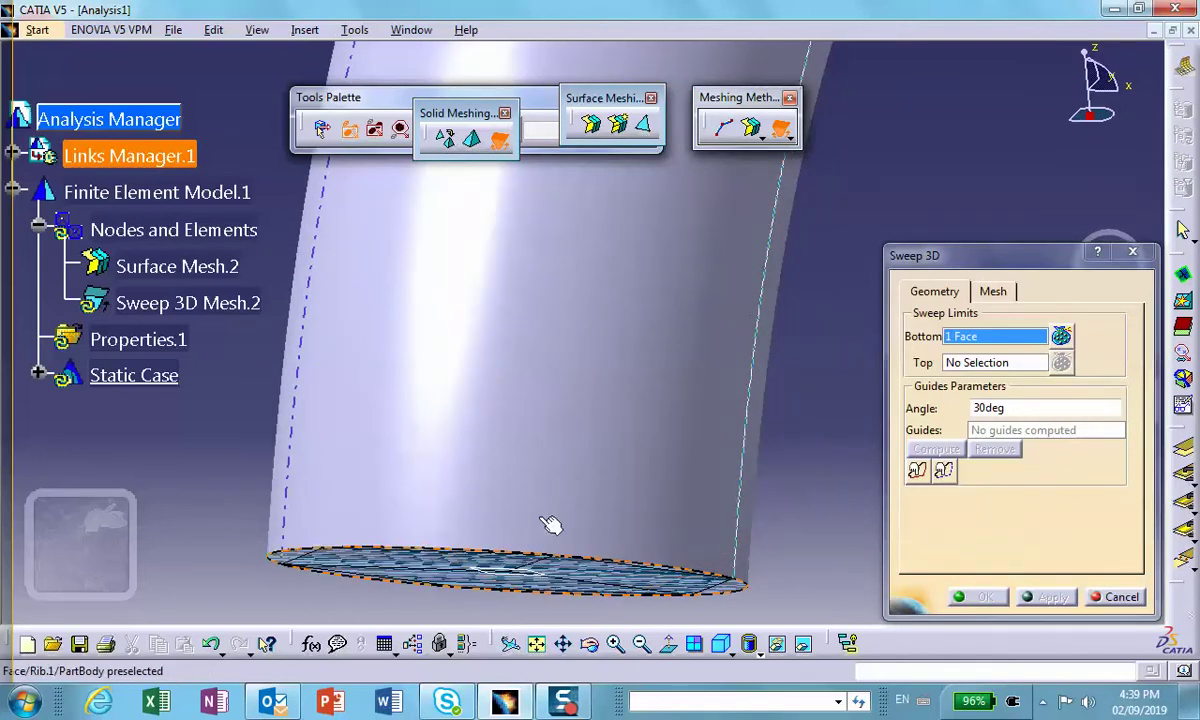
click(537, 645)
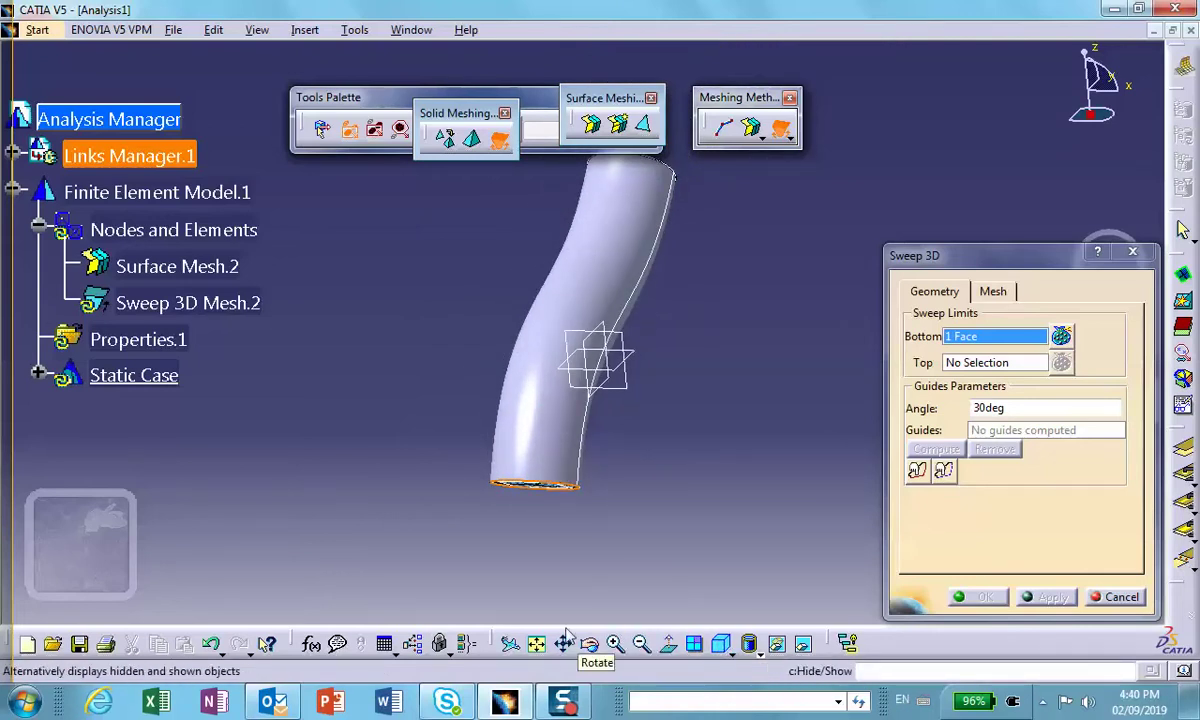
click(589, 644)
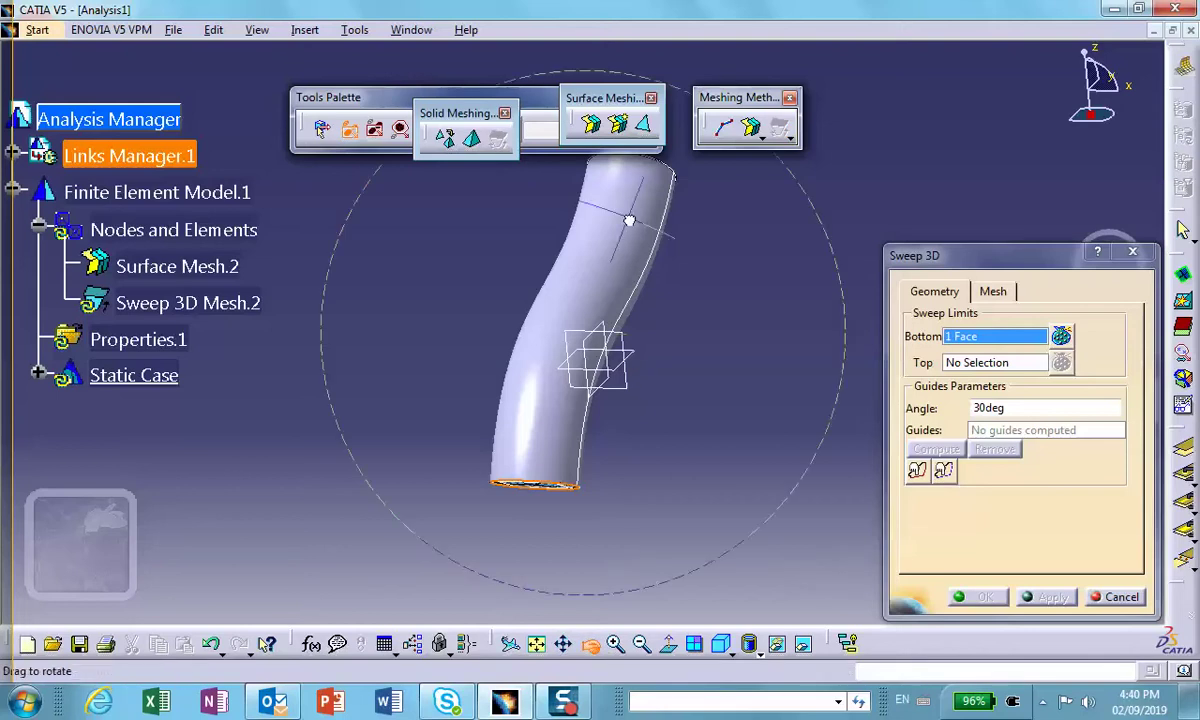
drag(629, 220, 560, 462)
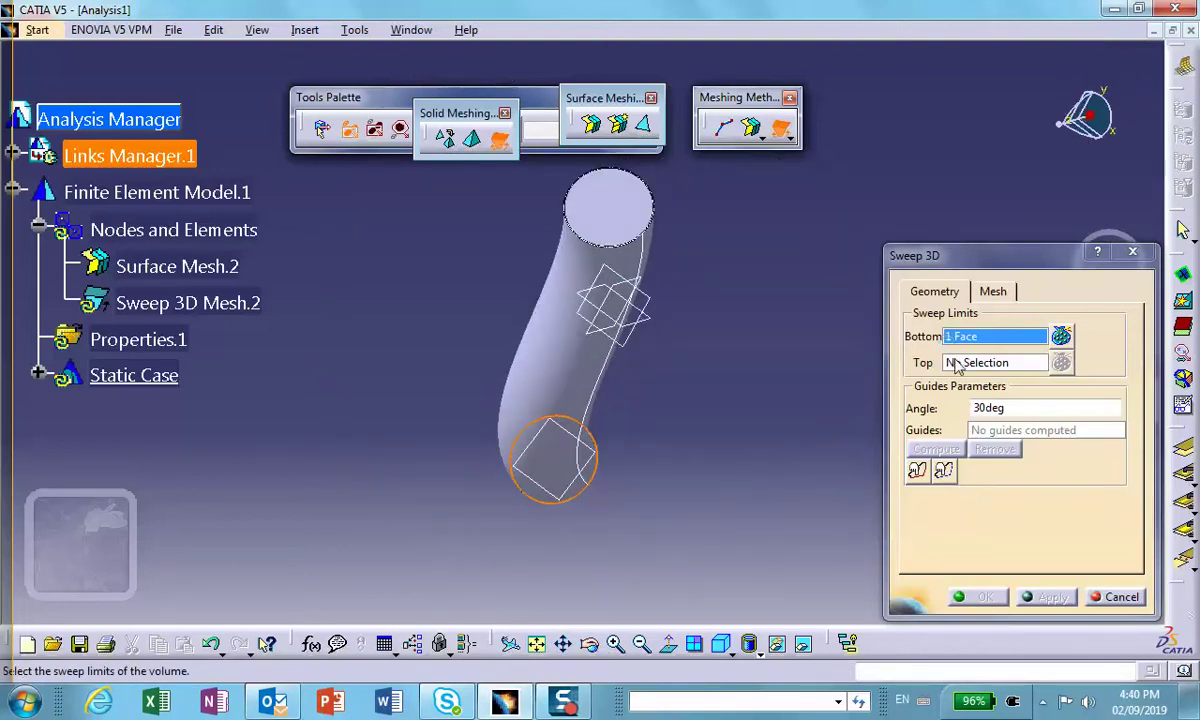
click(596, 205)
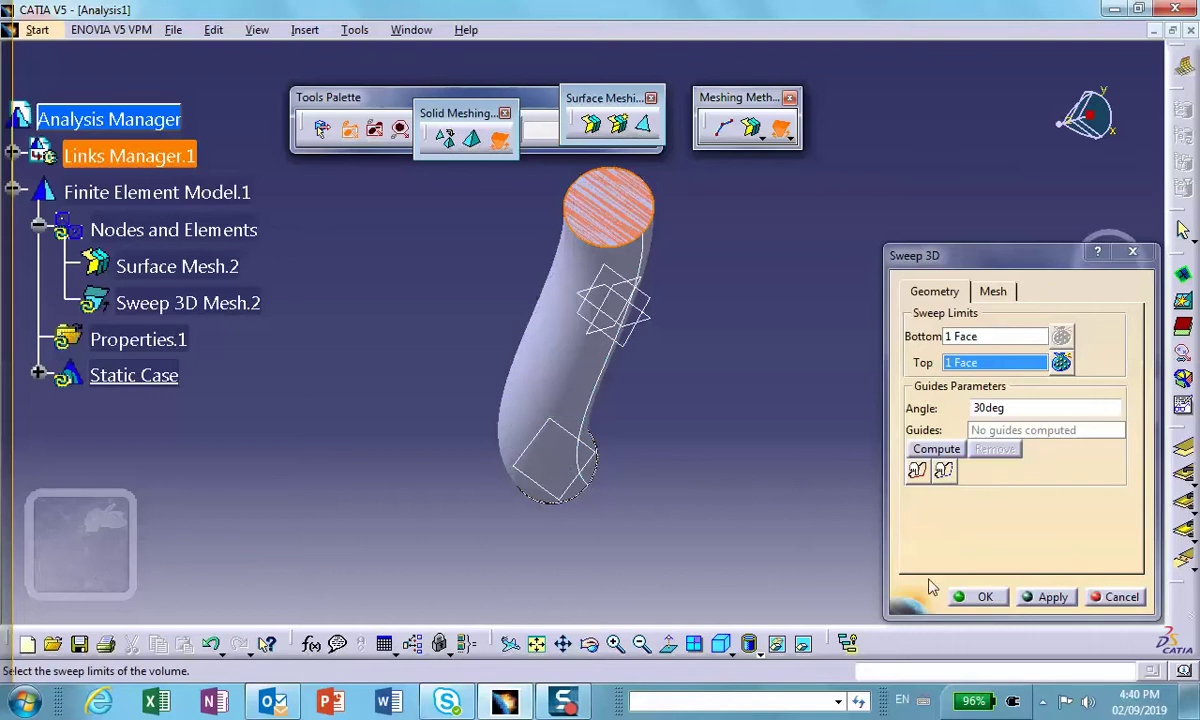
click(936, 449)
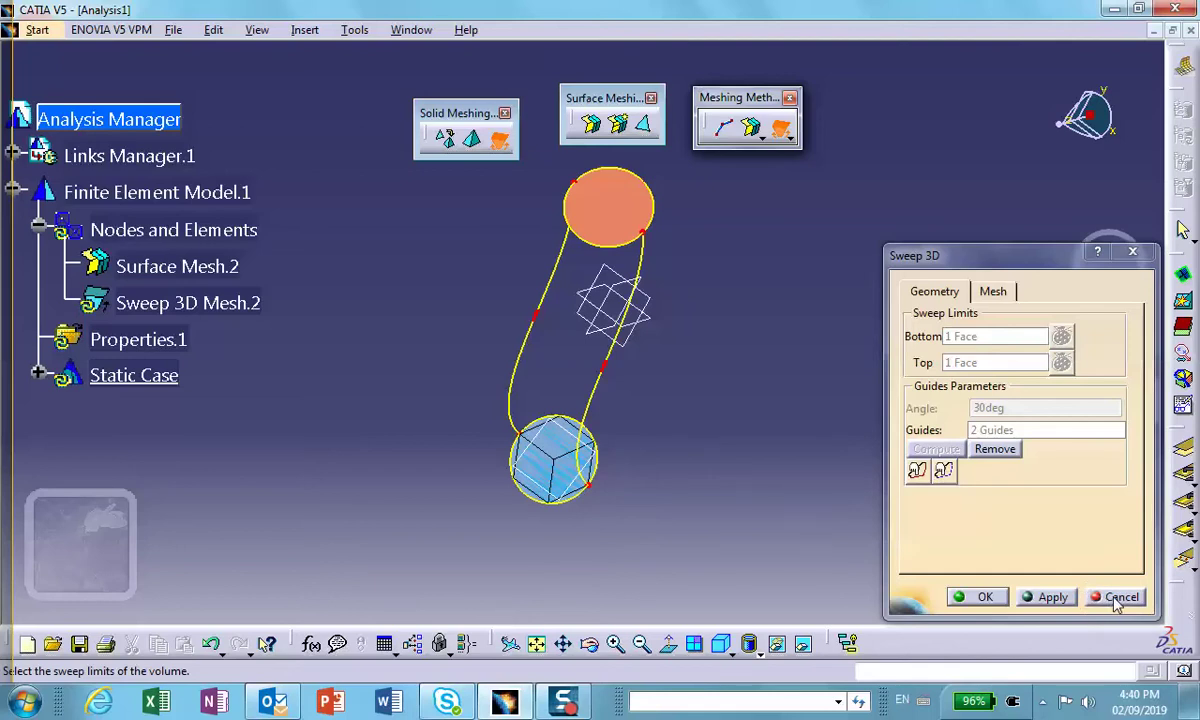
Preview and discard the sweep, then remesh Surface Mesh.2 at 0.4in (68 nodes, 57 elements).
click(1055, 598)
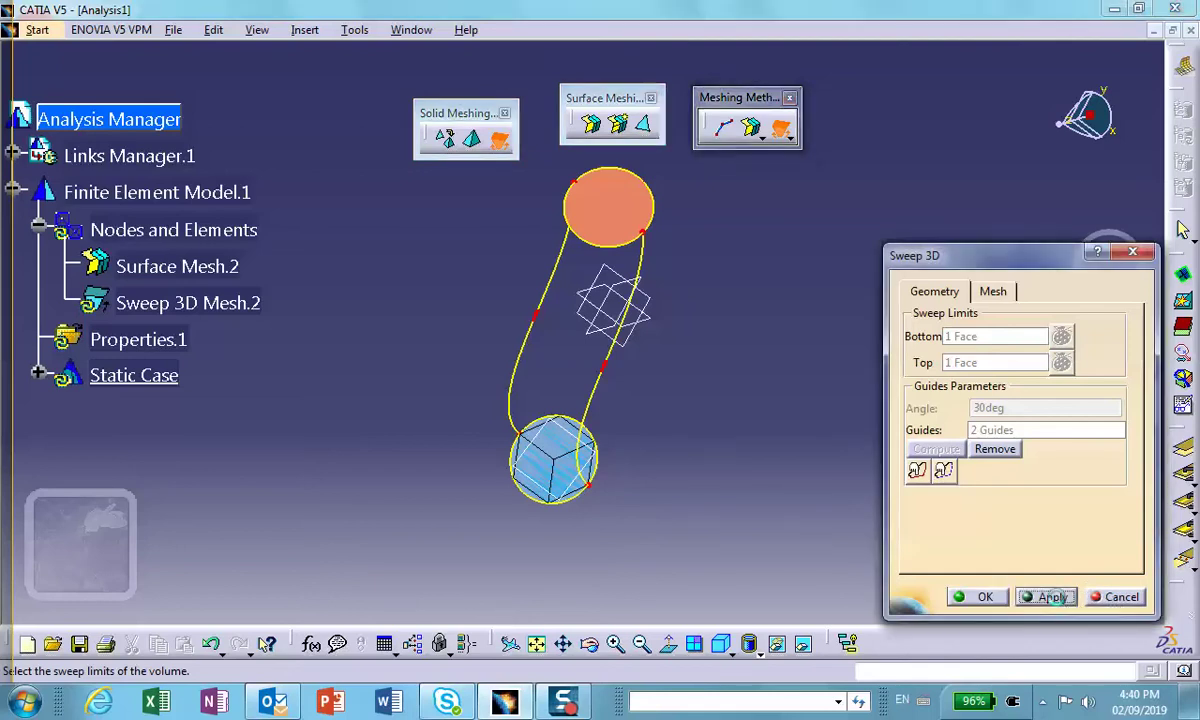
click(1117, 597)
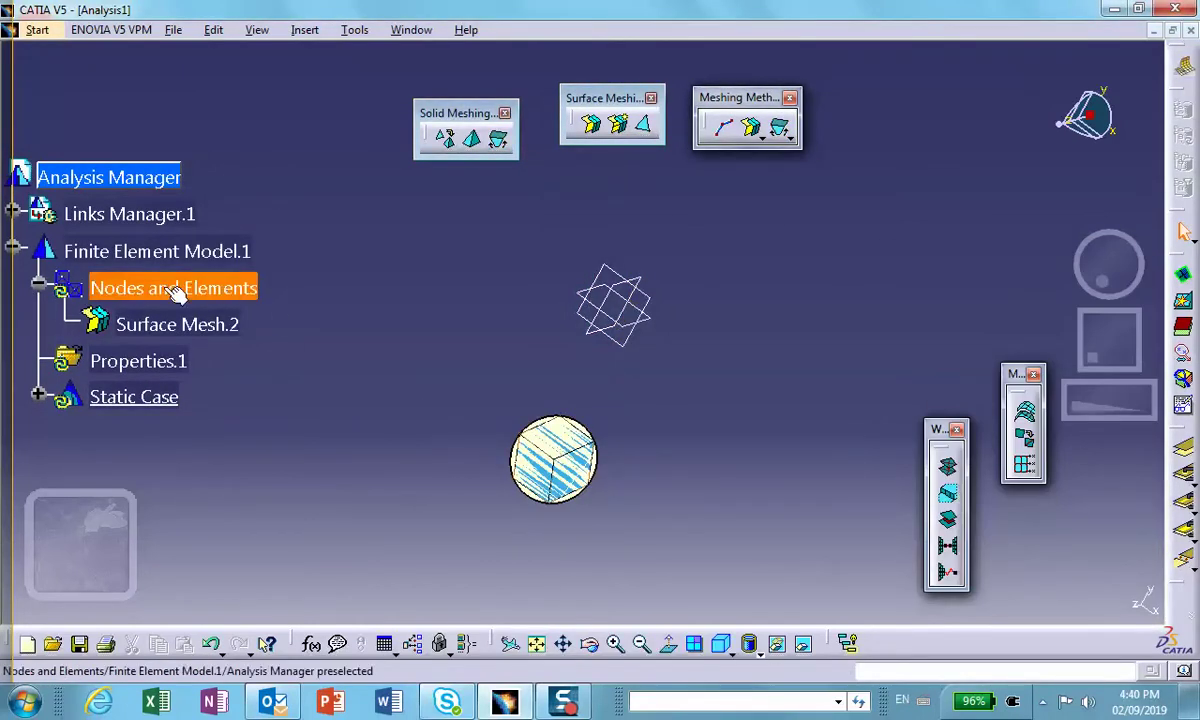
double_click(145, 330)
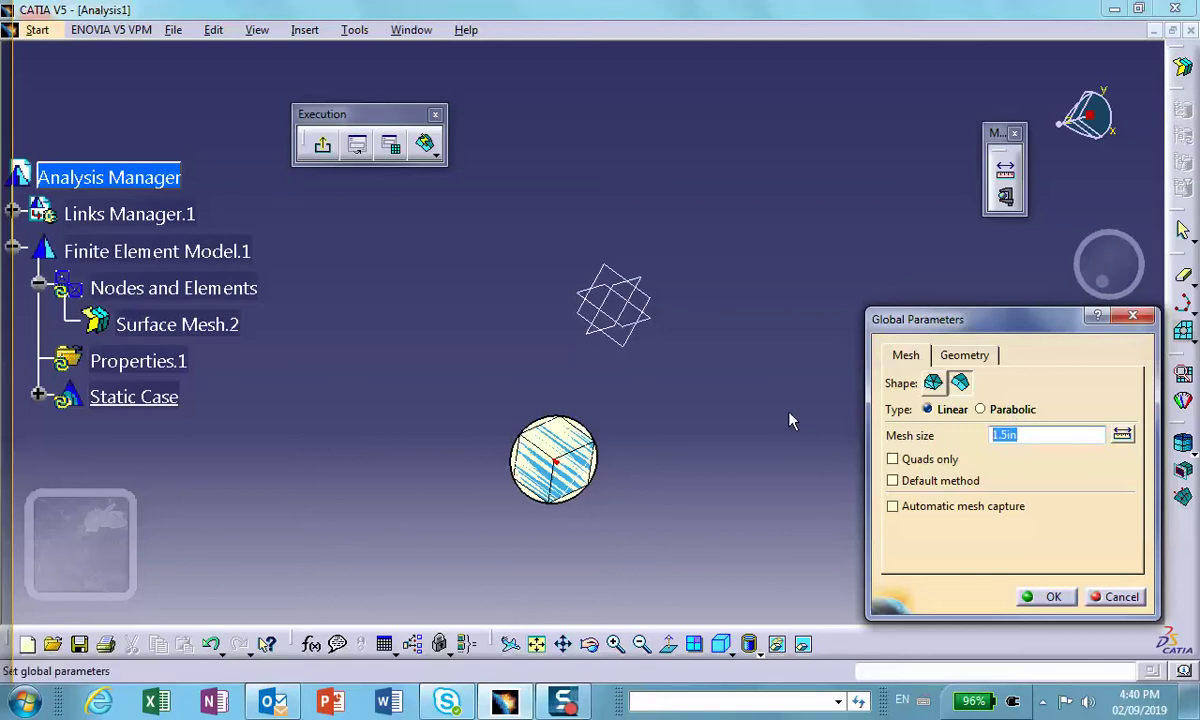
text(4)
click(1055, 596)
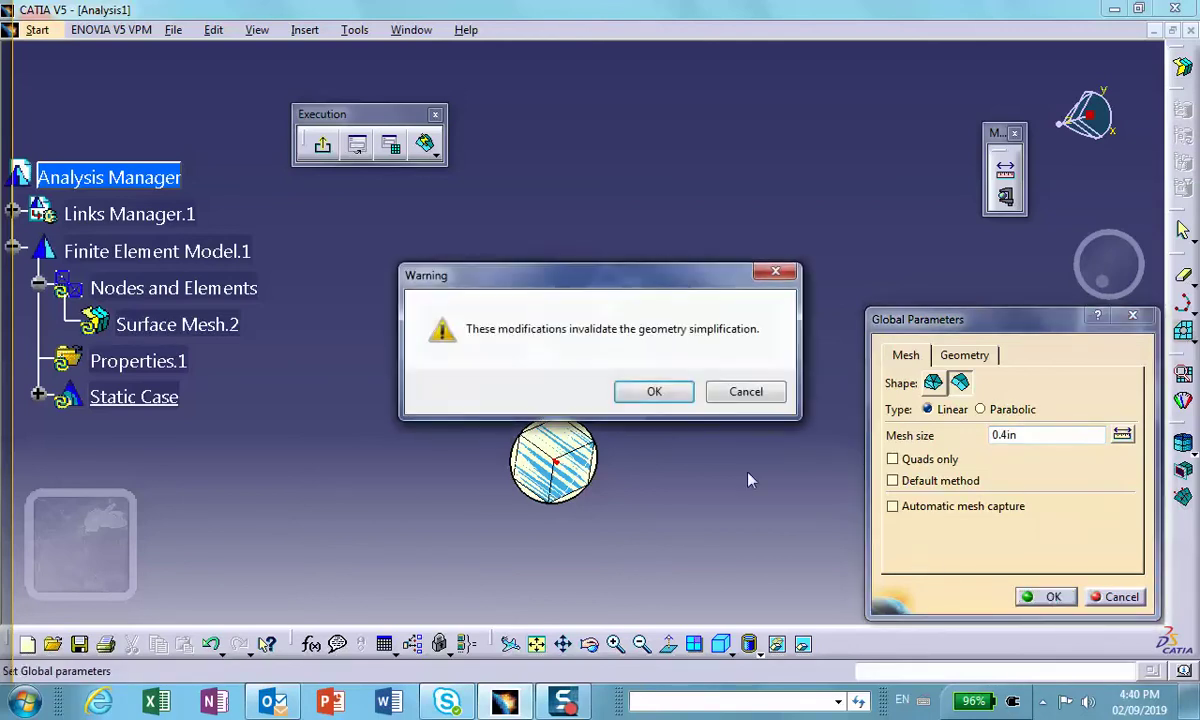
click(654, 393)
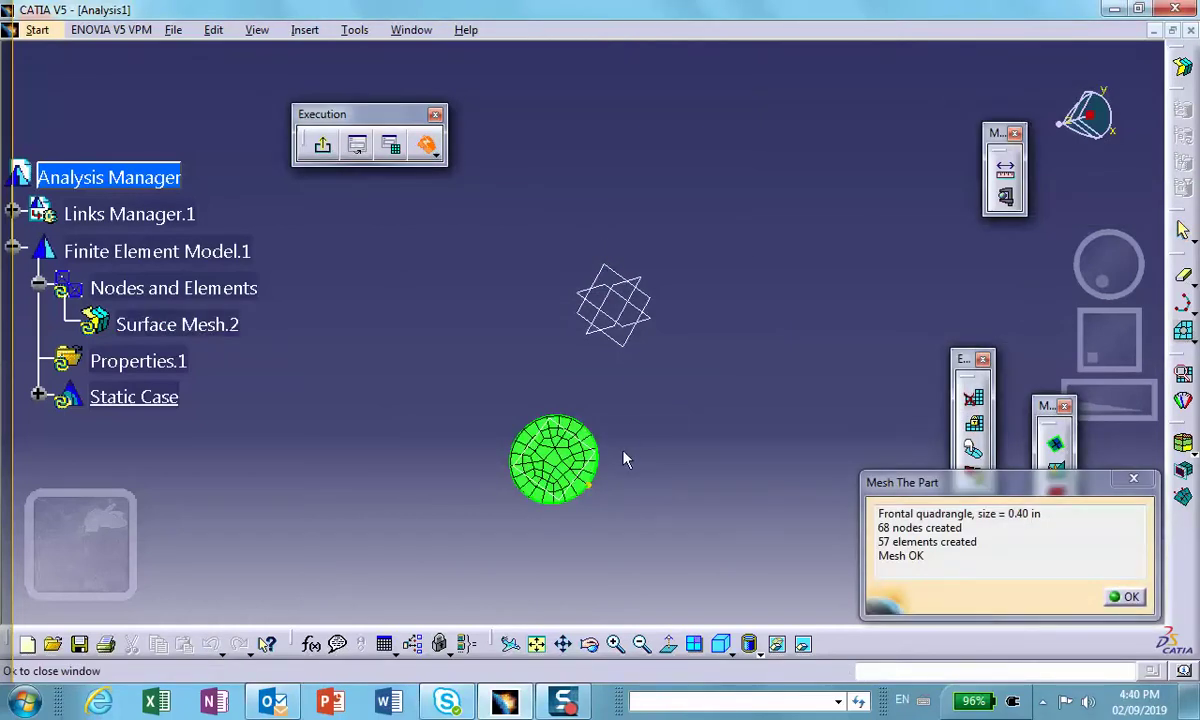
click(1127, 597)
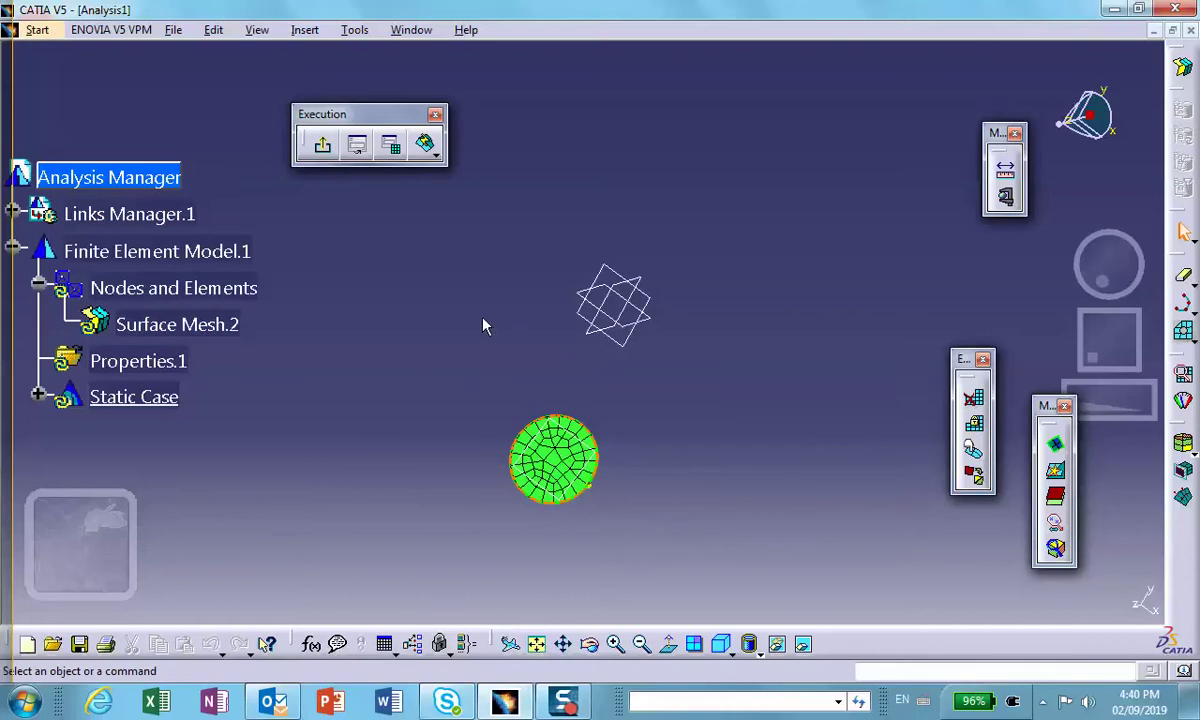
Hide the tube geometry in the swapped visible space and return to the meshed view.
click(587, 645)
drag(437, 549, 466, 387)
click(777, 644)
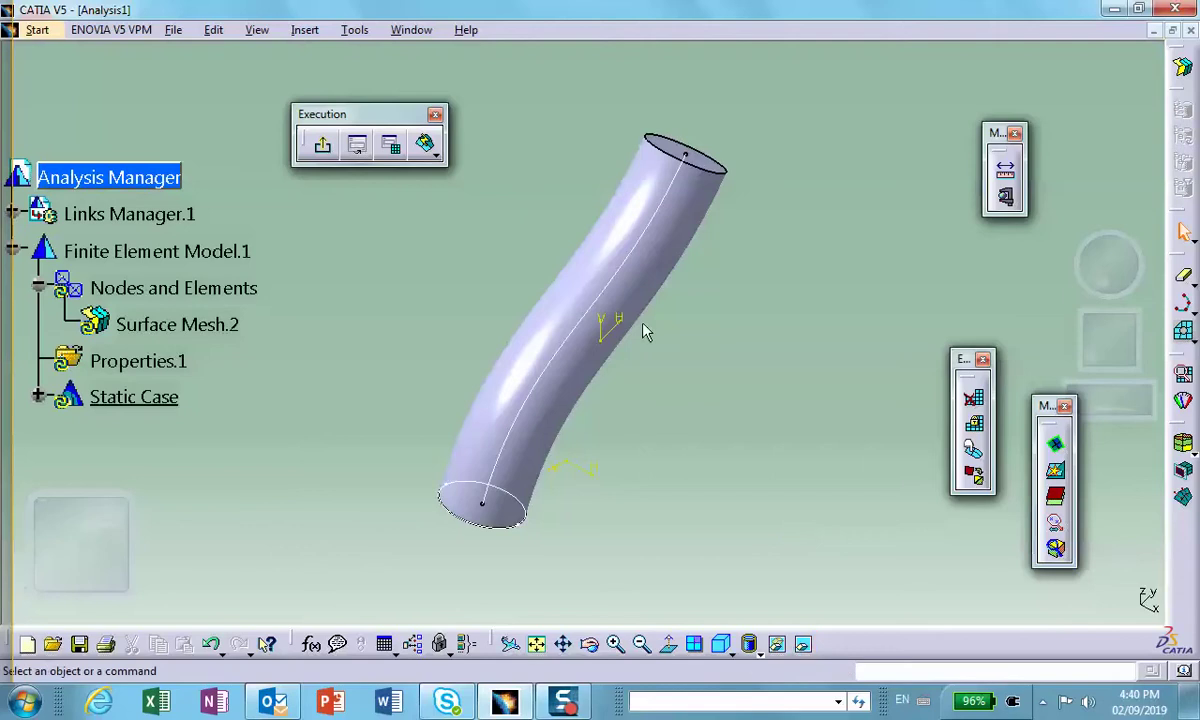
right_click(606, 259)
click(622, 311)
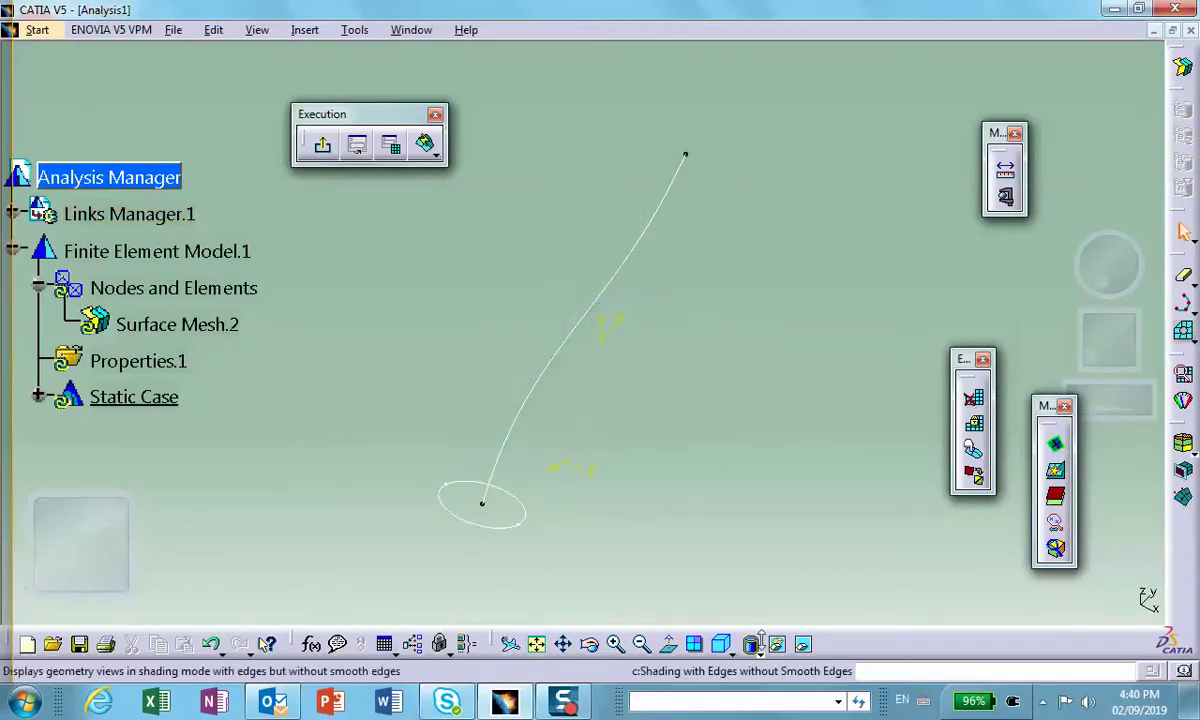
click(777, 644)
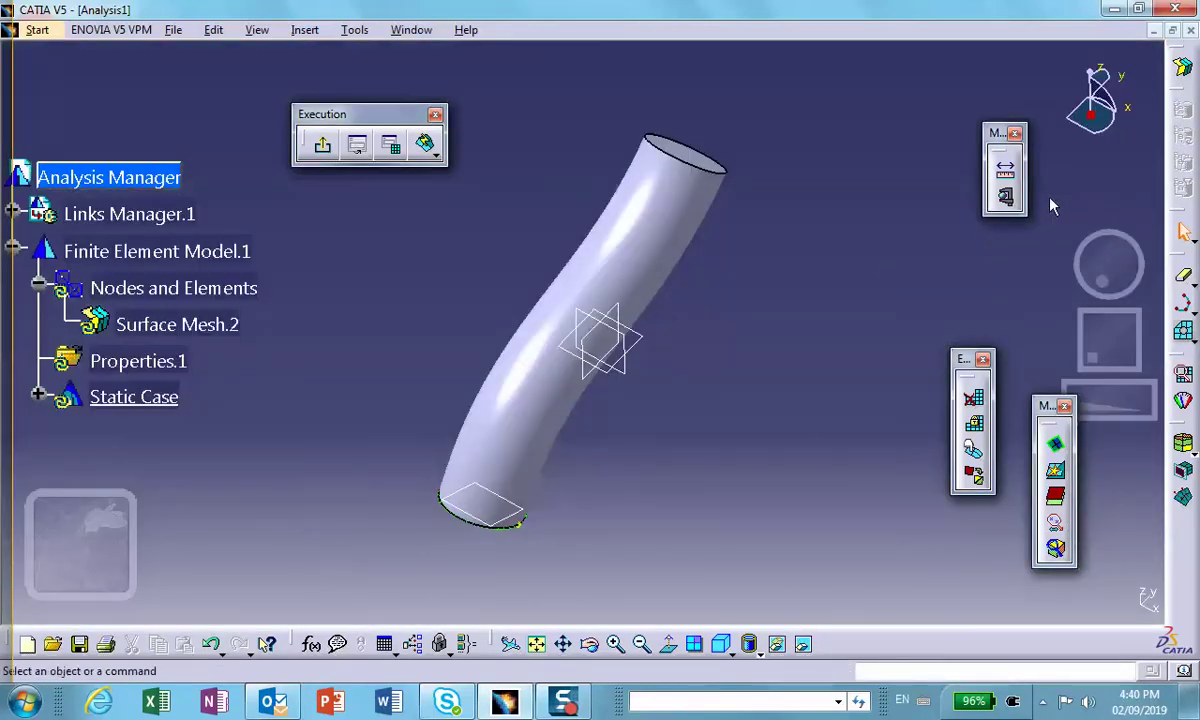
Exit mesh editing, start a new Sweep 3D mesh and set the lower end face as Bottom.
click(425, 147)
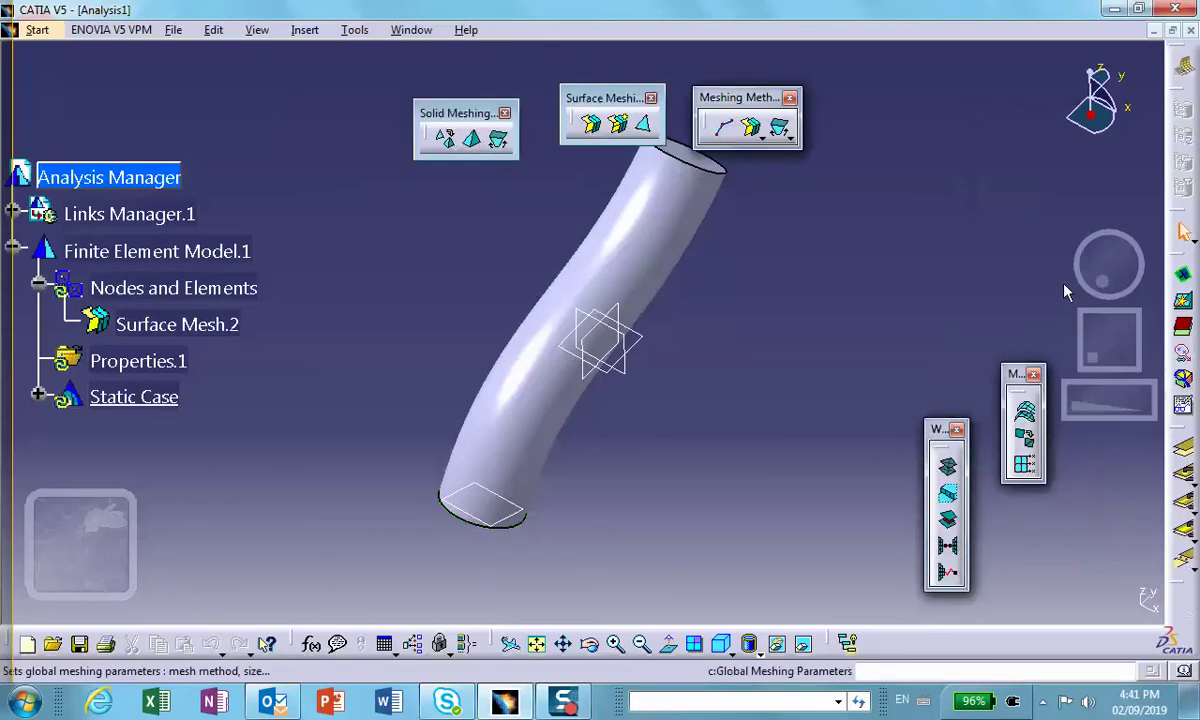
click(780, 128)
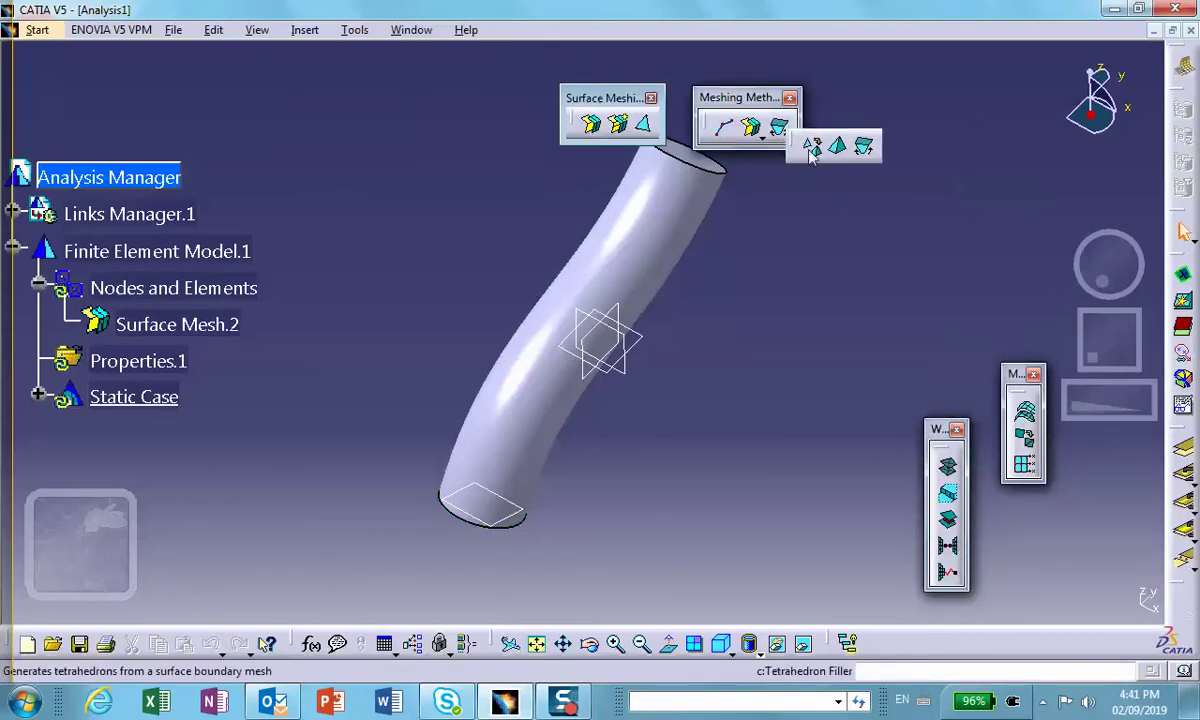
click(865, 148)
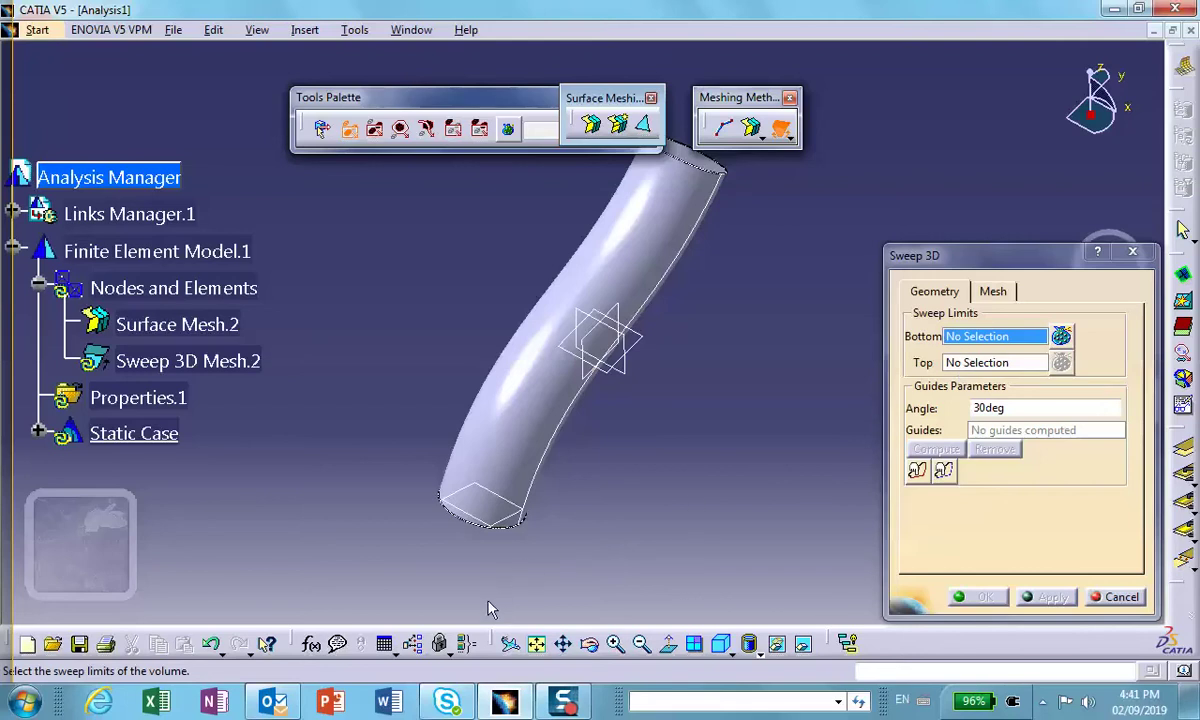
click(590, 645)
drag(557, 549, 512, 405)
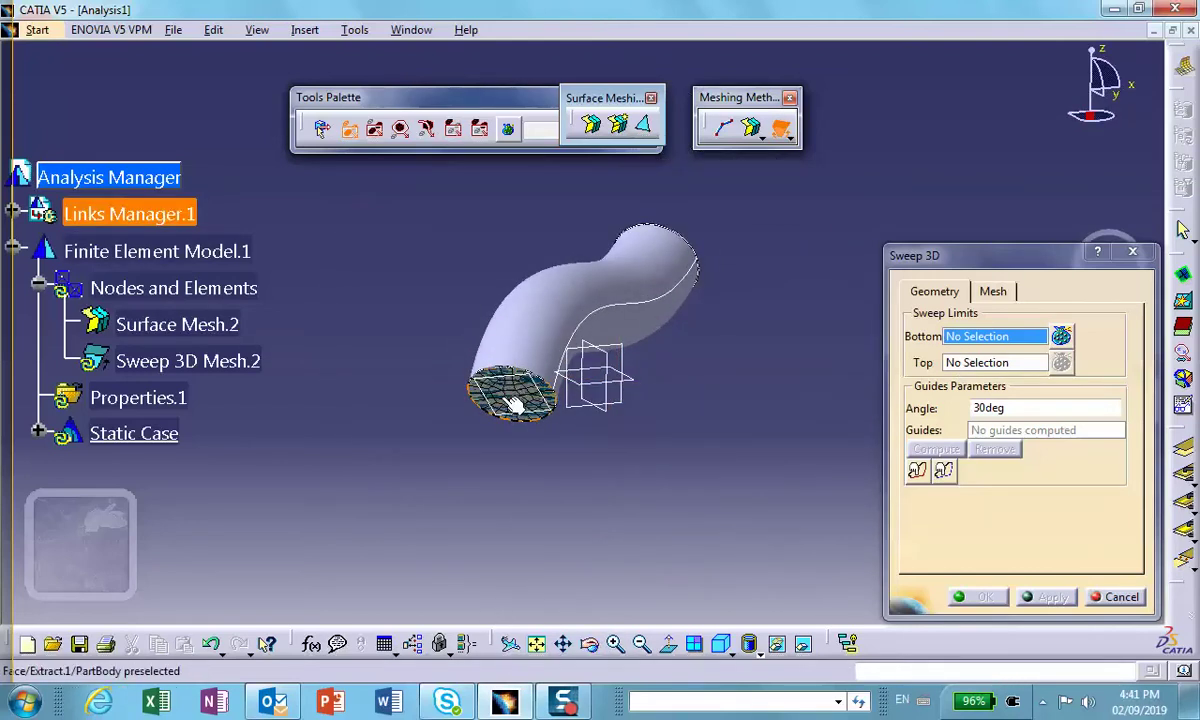
click(512, 405)
Set the tube's top face as the Top limit and compute 2 guides along the rod.
click(965, 365)
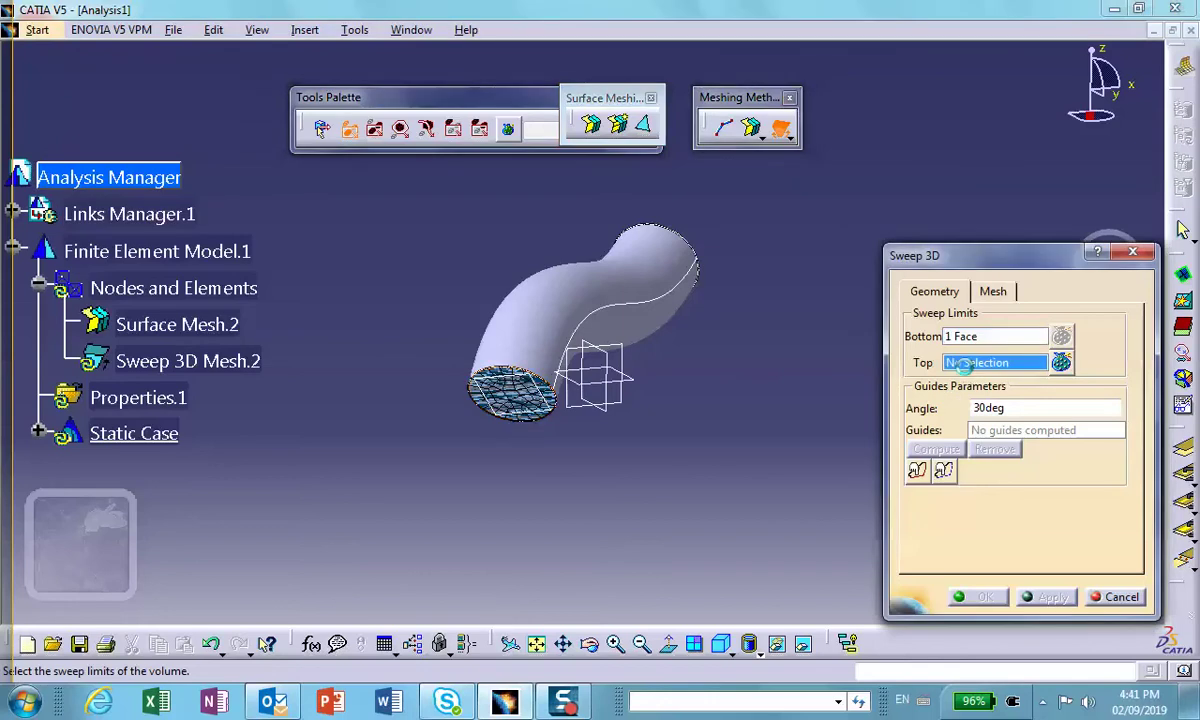
click(590, 645)
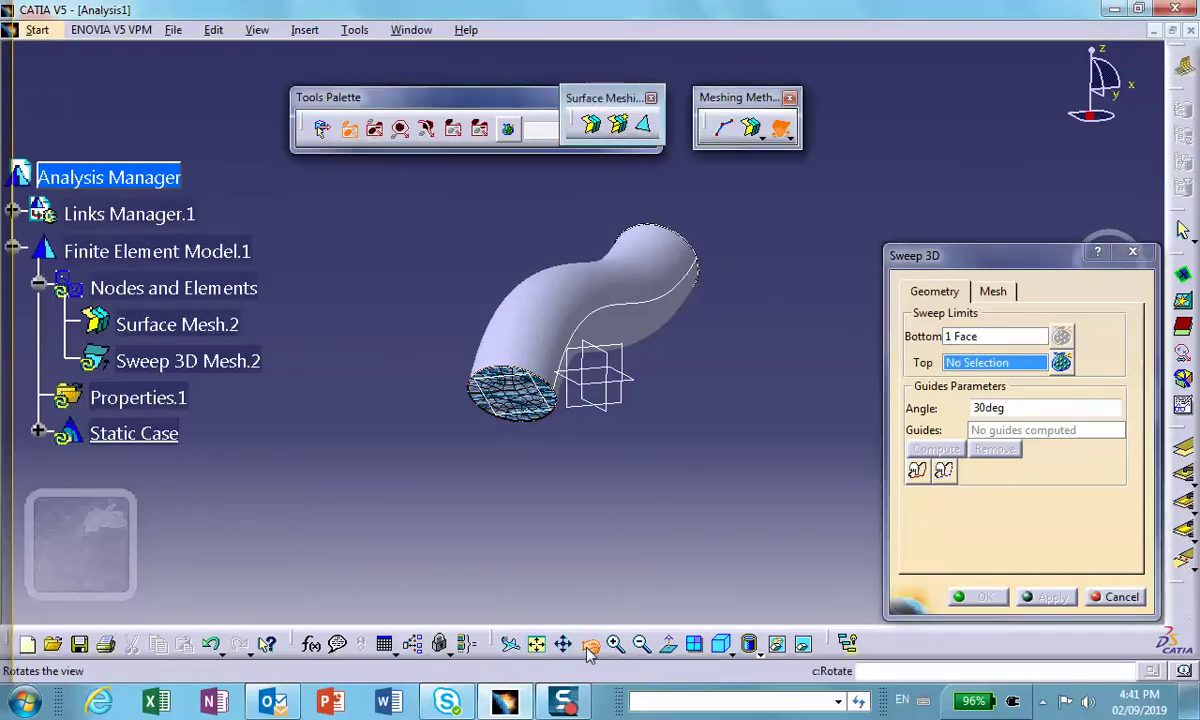
drag(595, 245, 430, 550)
click(650, 240)
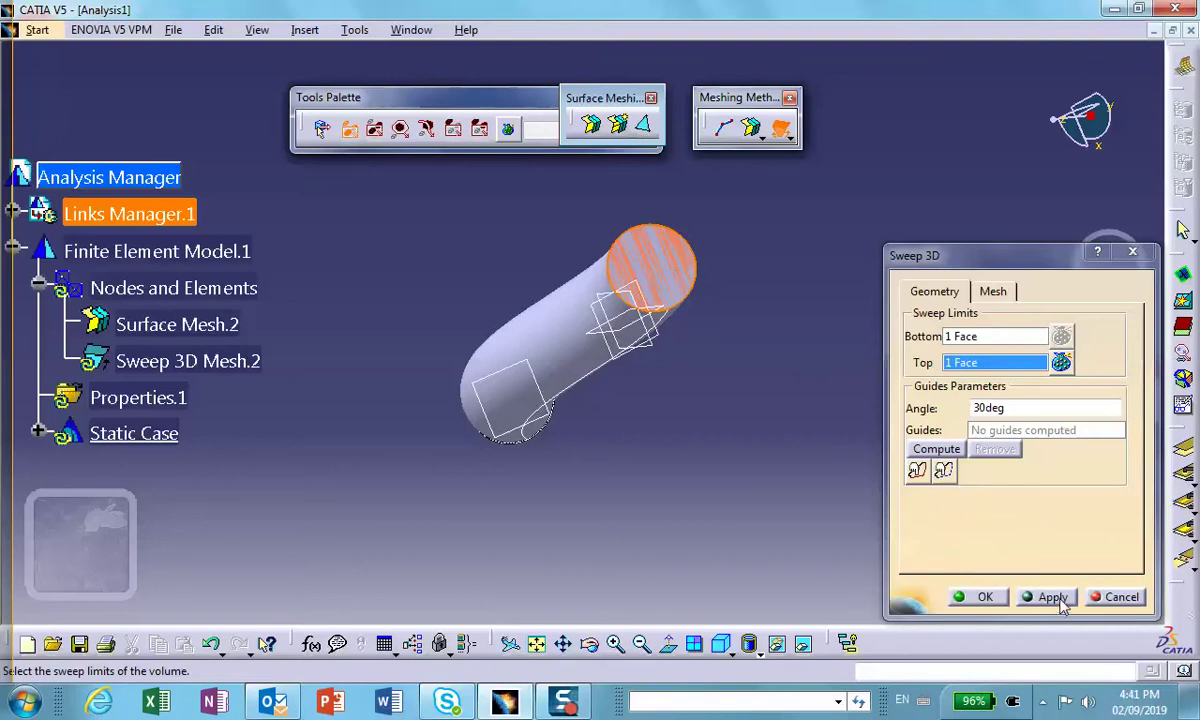
click(936, 449)
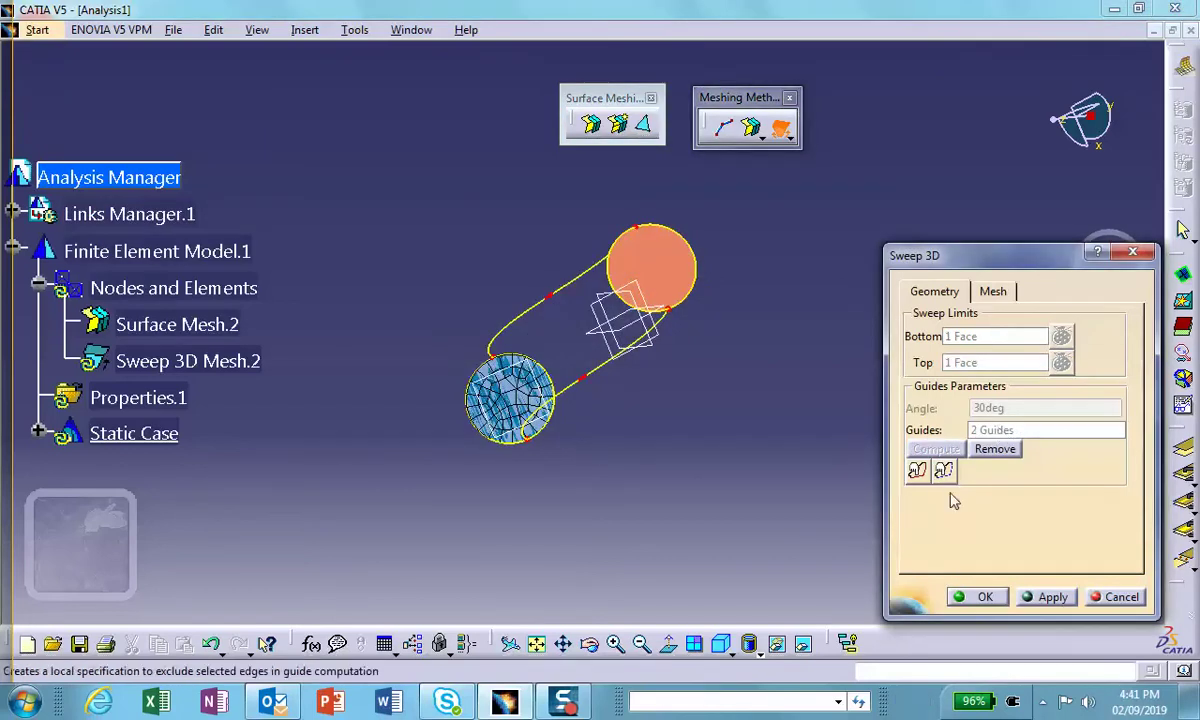
Apply the two-guide sweep, dismiss the 'Captured Bottom mesh failed' warning, and zoom into the end face.
click(1050, 597)
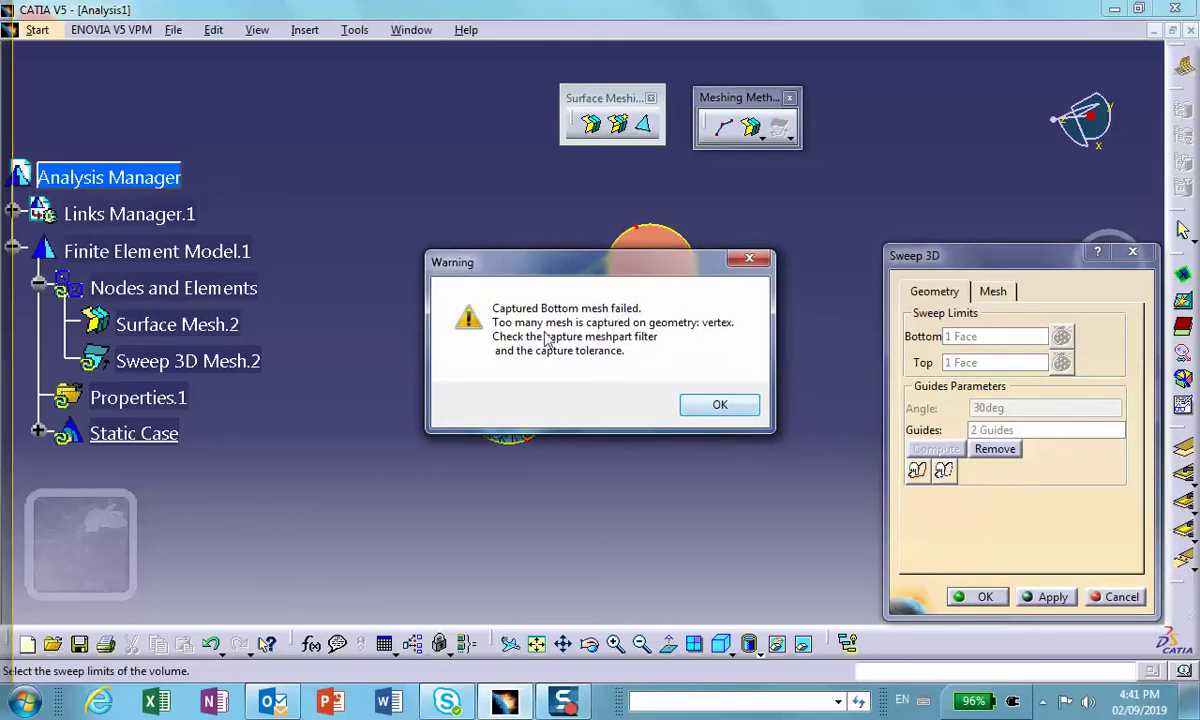
click(720, 403)
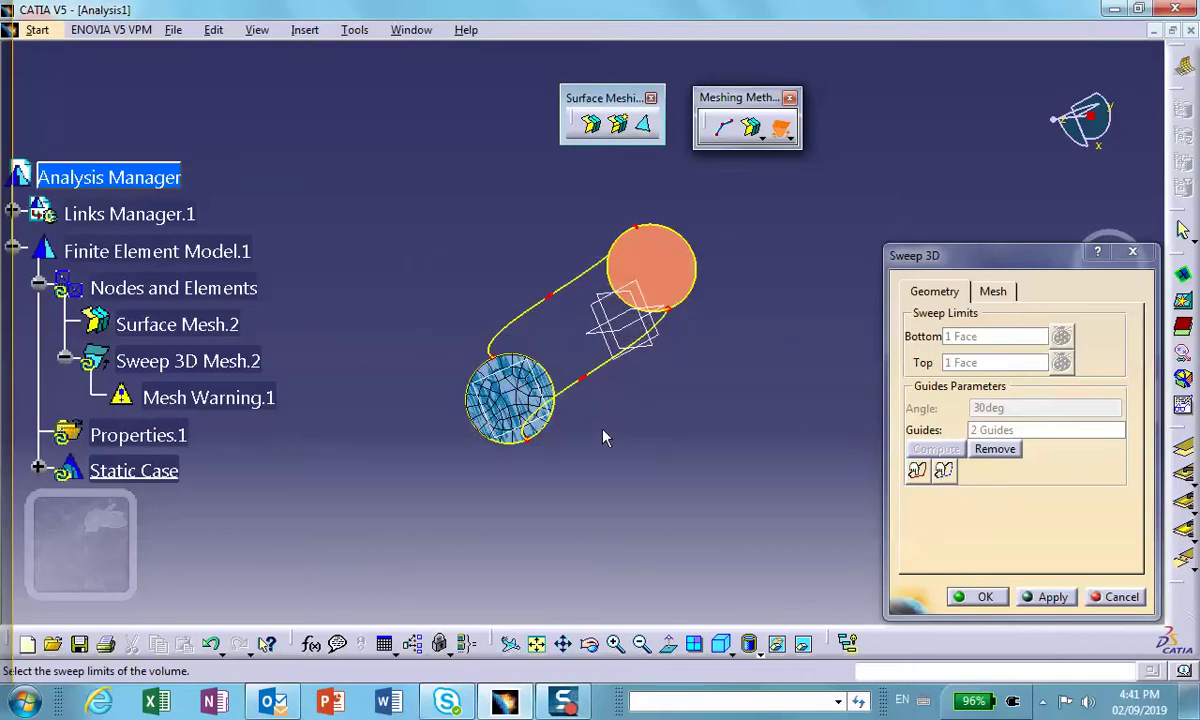
click(615, 643)
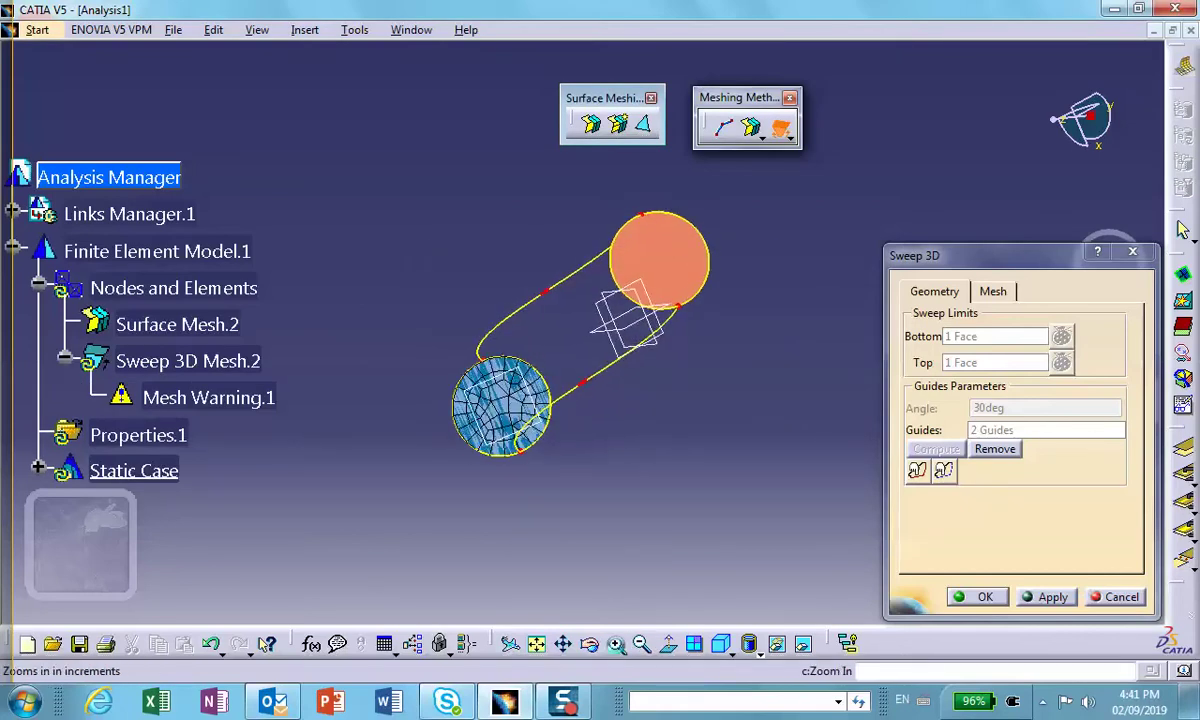
click(617, 645)
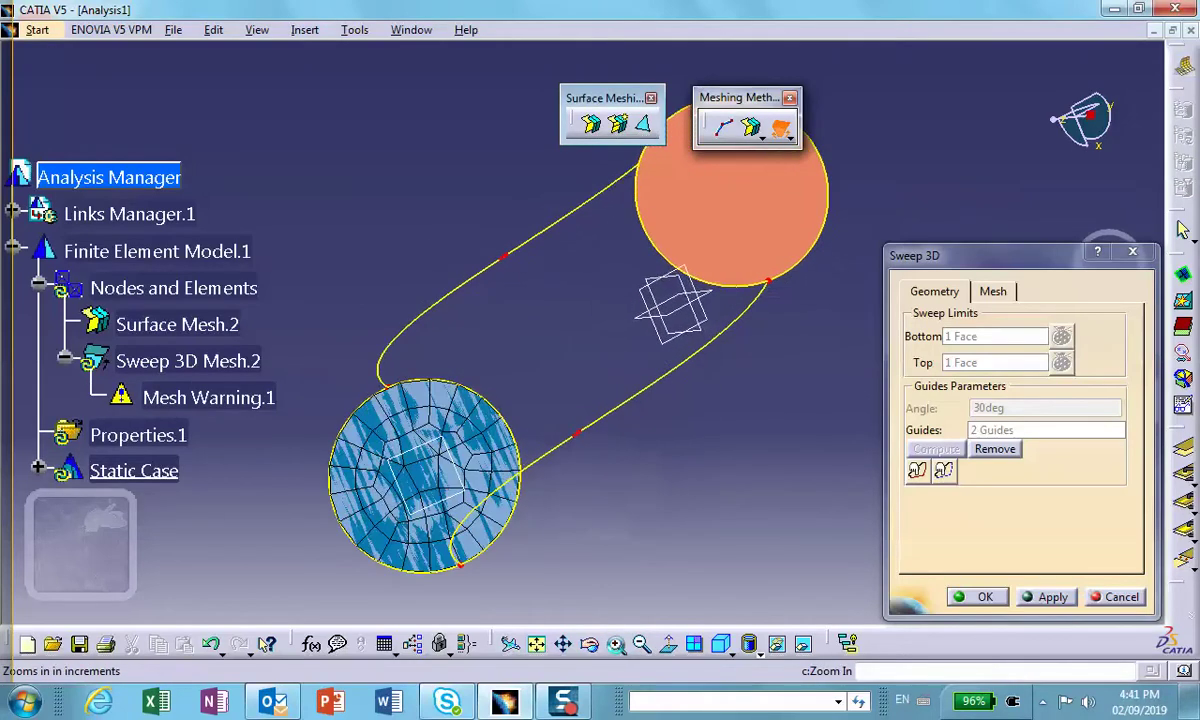
click(617, 645)
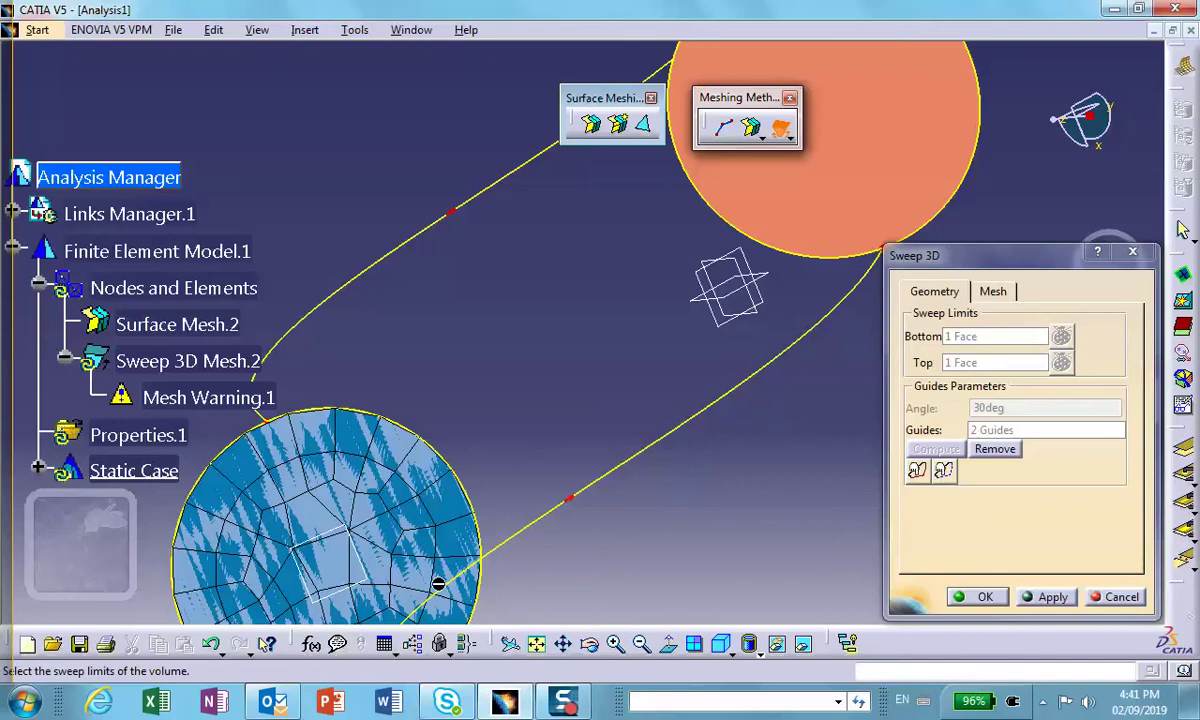
Refit and reframe the meshed end face, then open the Exclude Guide dialog.
click(536, 644)
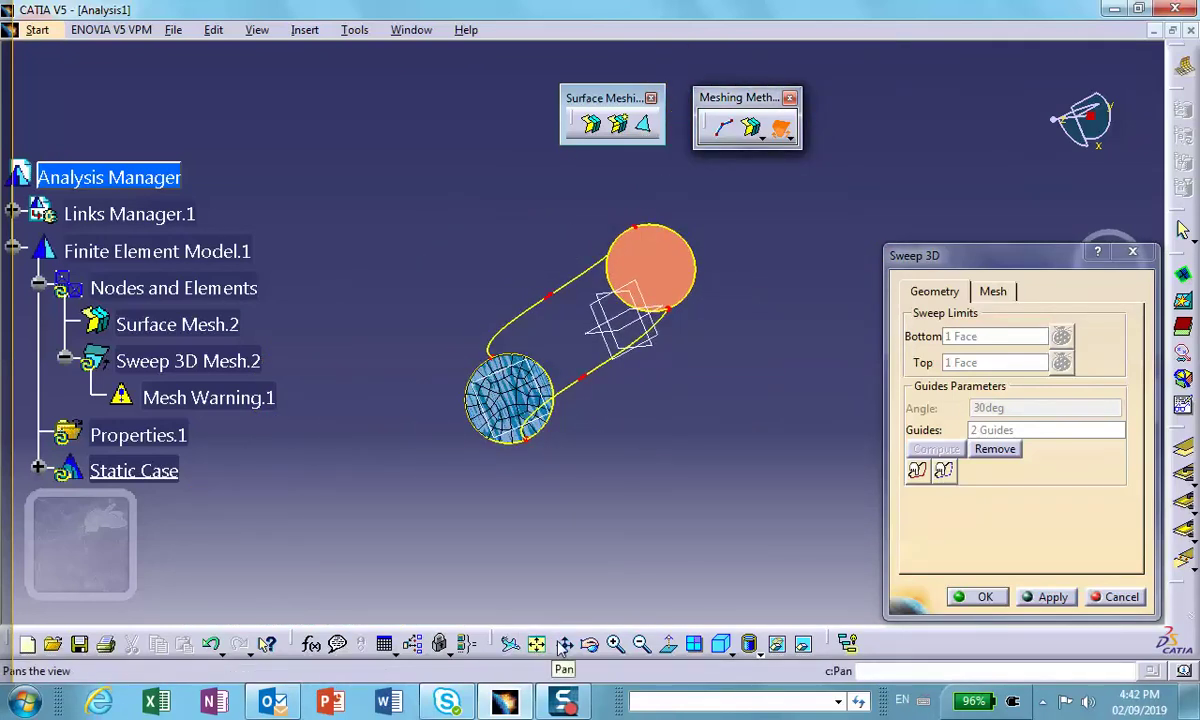
click(615, 644)
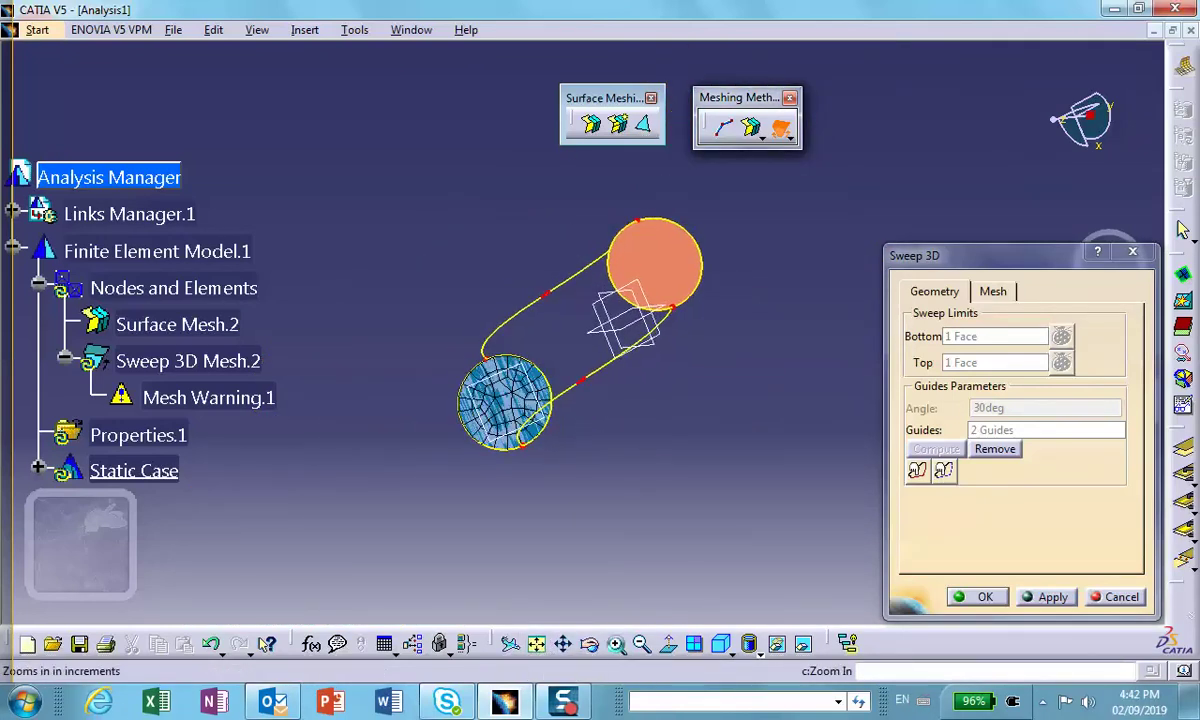
click(615, 644)
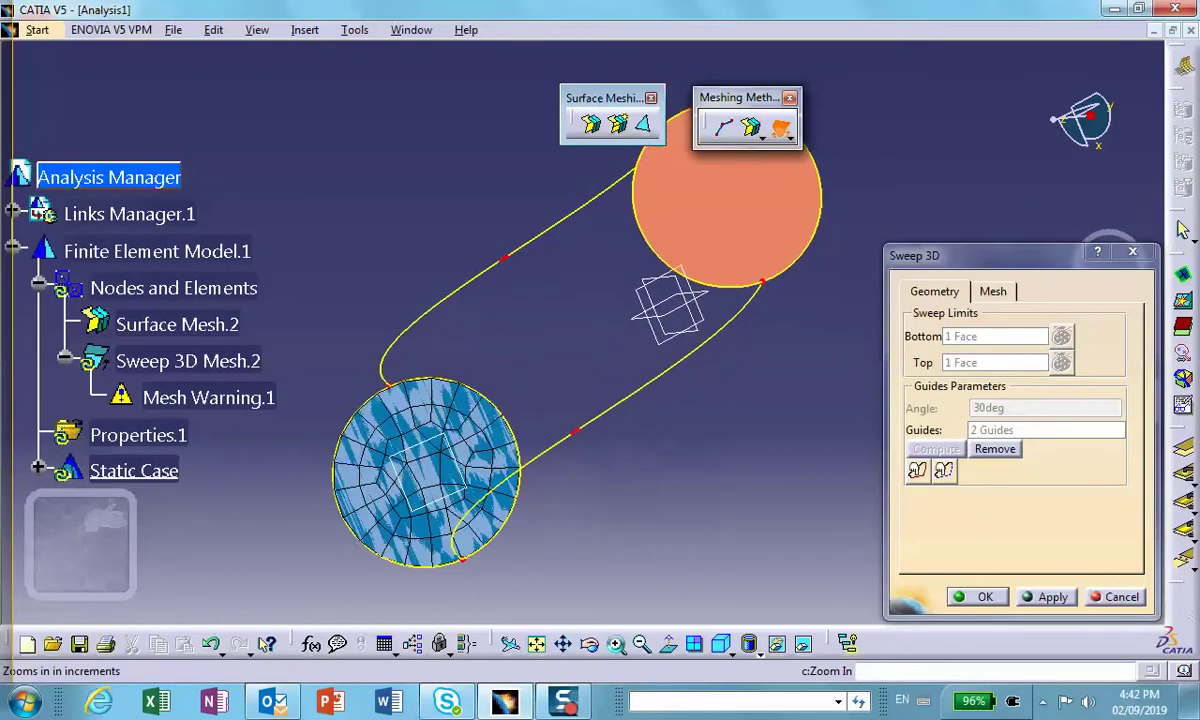
middle_drag(528, 611, 477, 490)
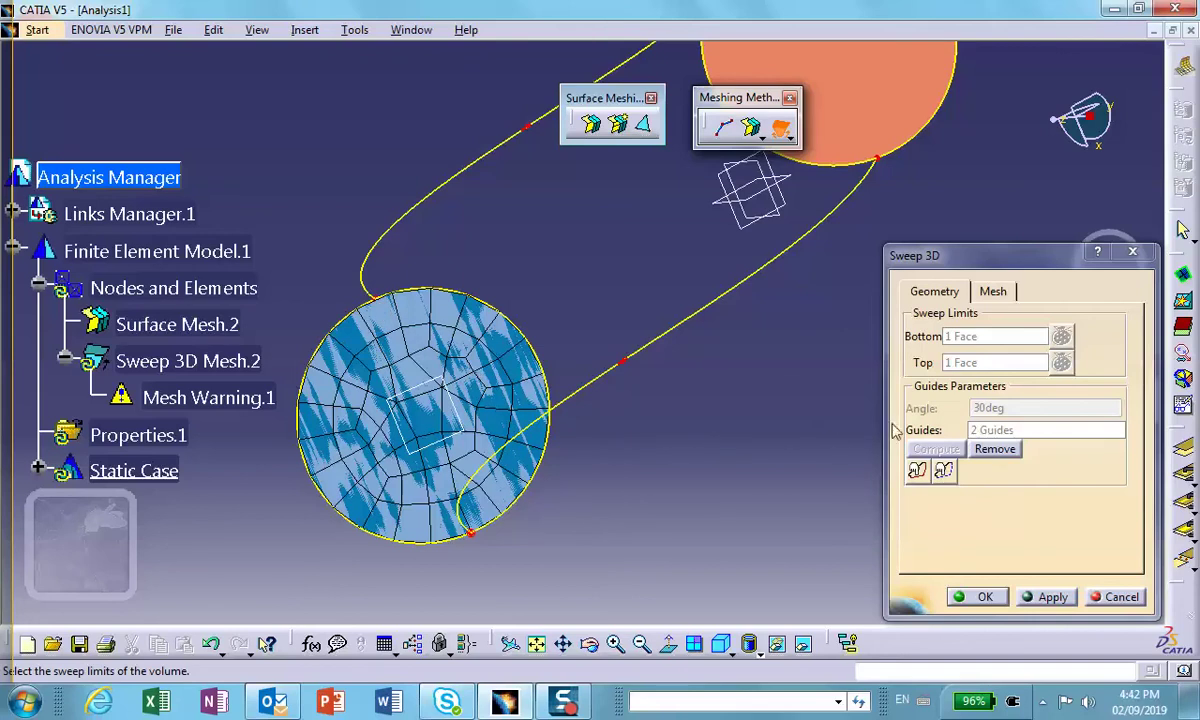
click(944, 472)
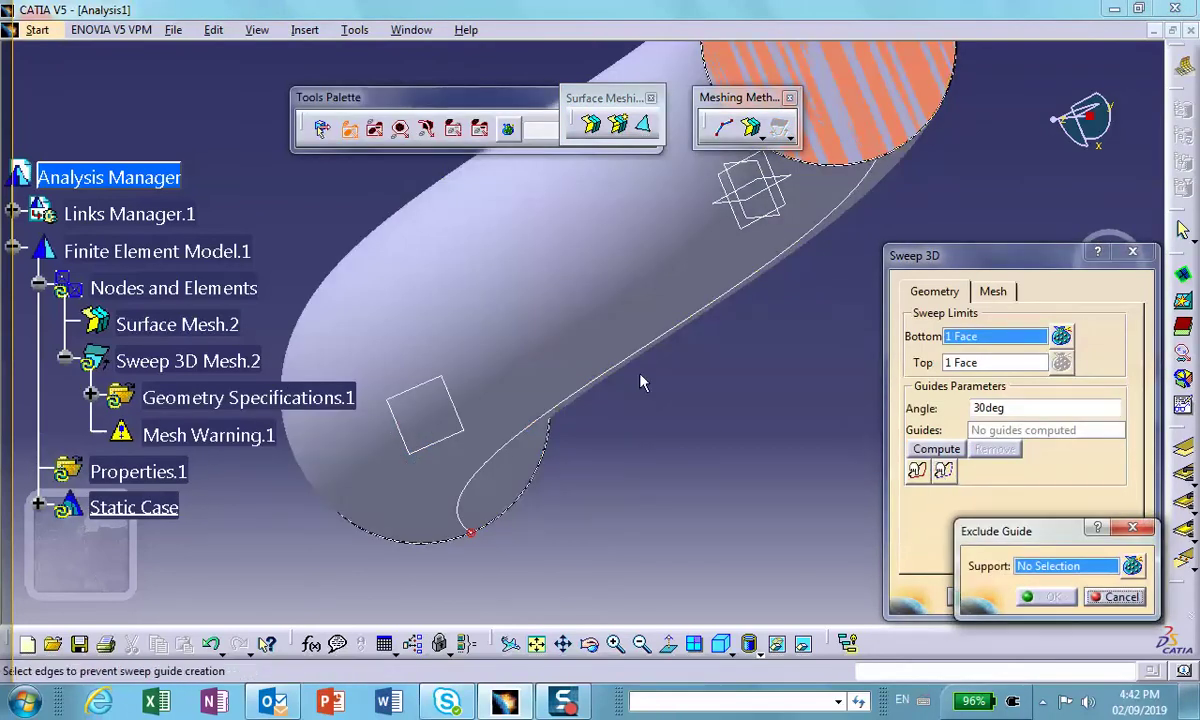
Reframe the rod side-on and hide it so its edges are exposed.
right_click(366, 267)
click(403, 300)
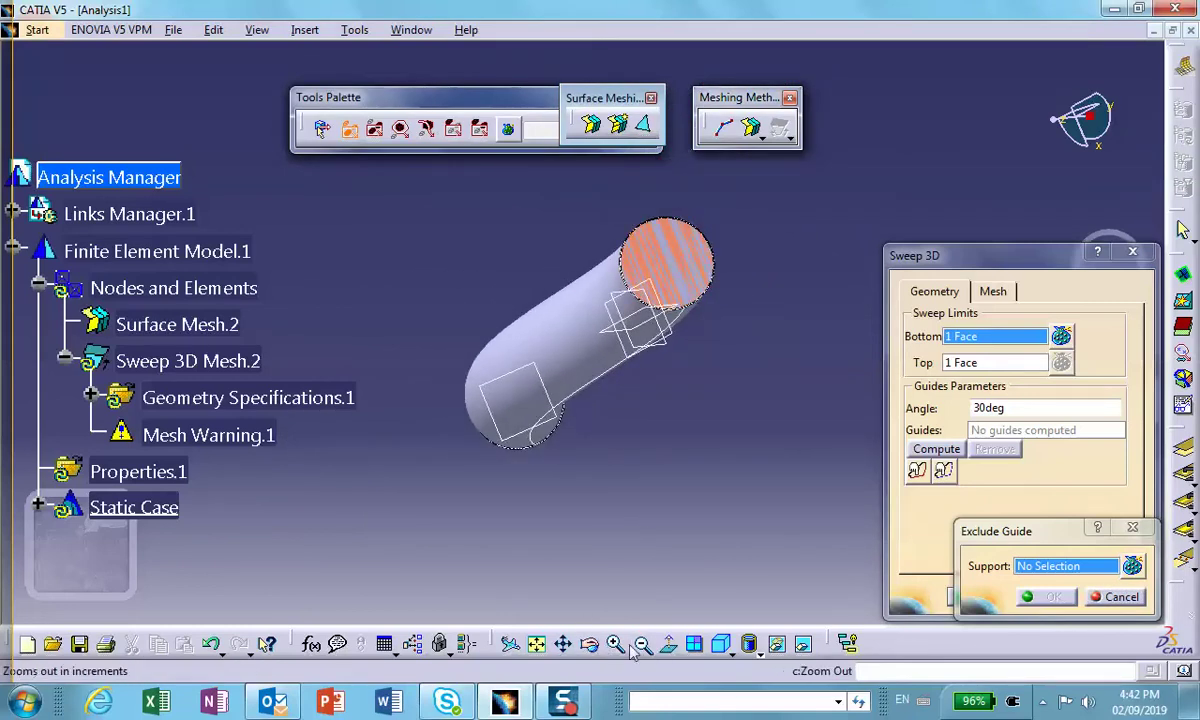
click(590, 644)
drag(453, 353, 549, 327)
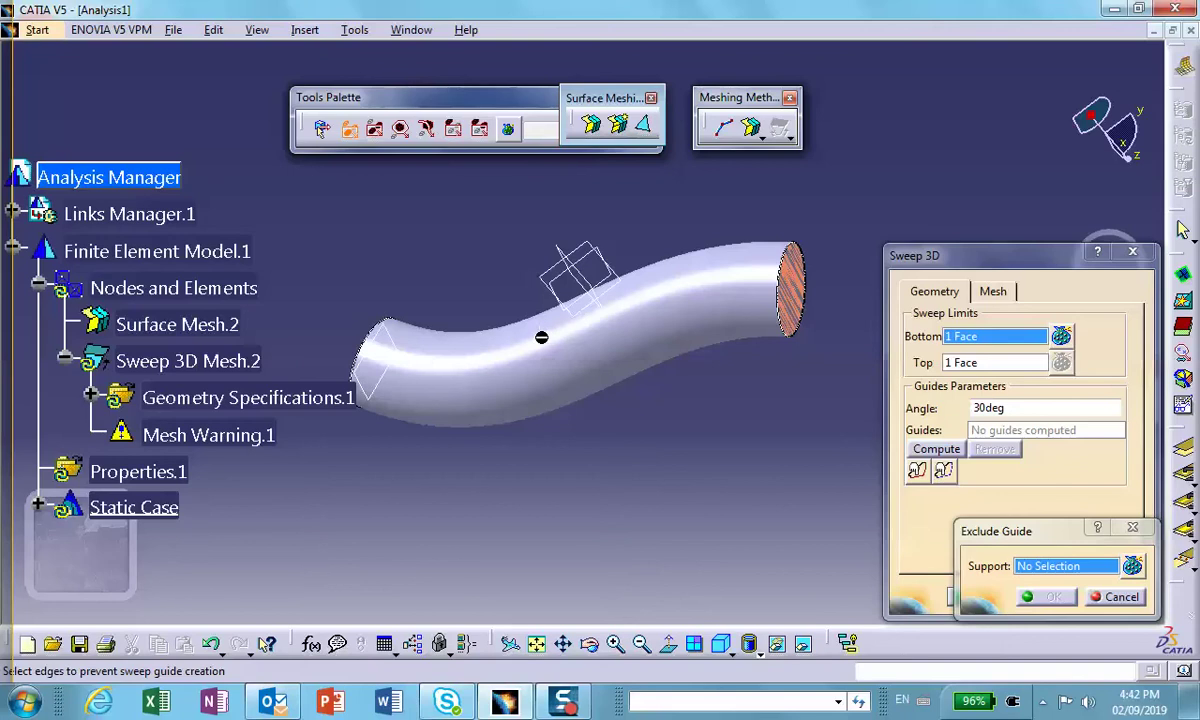
right_click(547, 357)
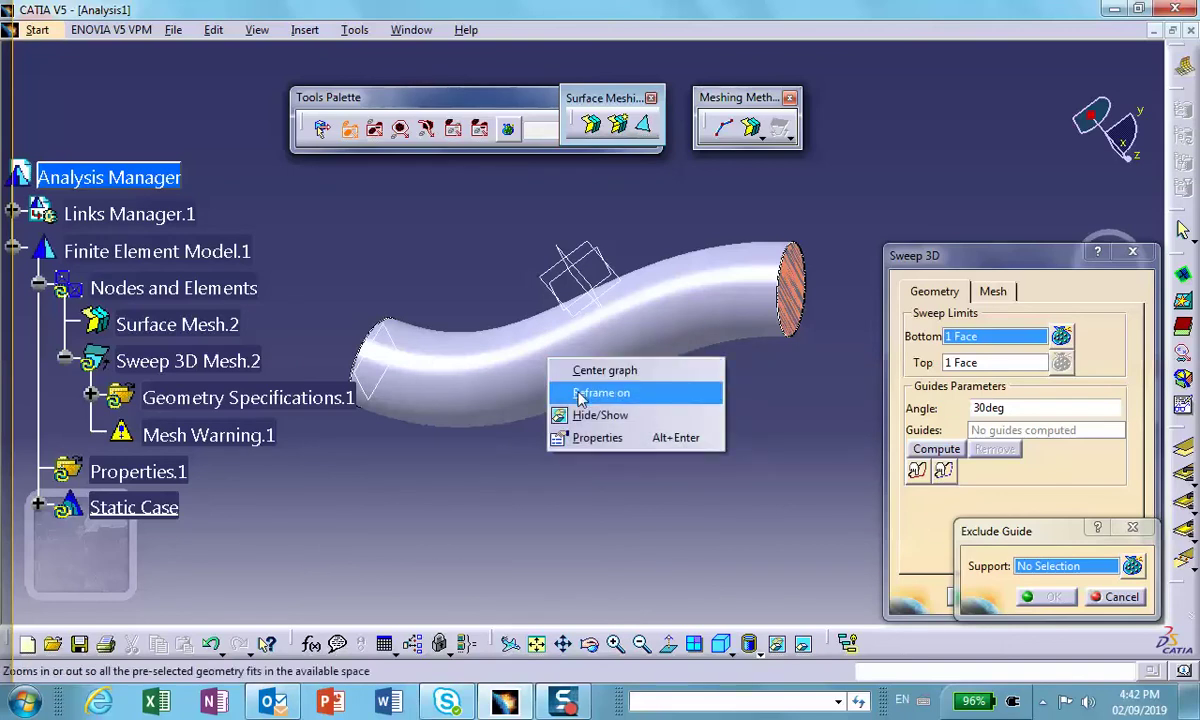
click(565, 410)
Exclude the upper curved edge and reapply the sweep with 1 guide.
click(536, 347)
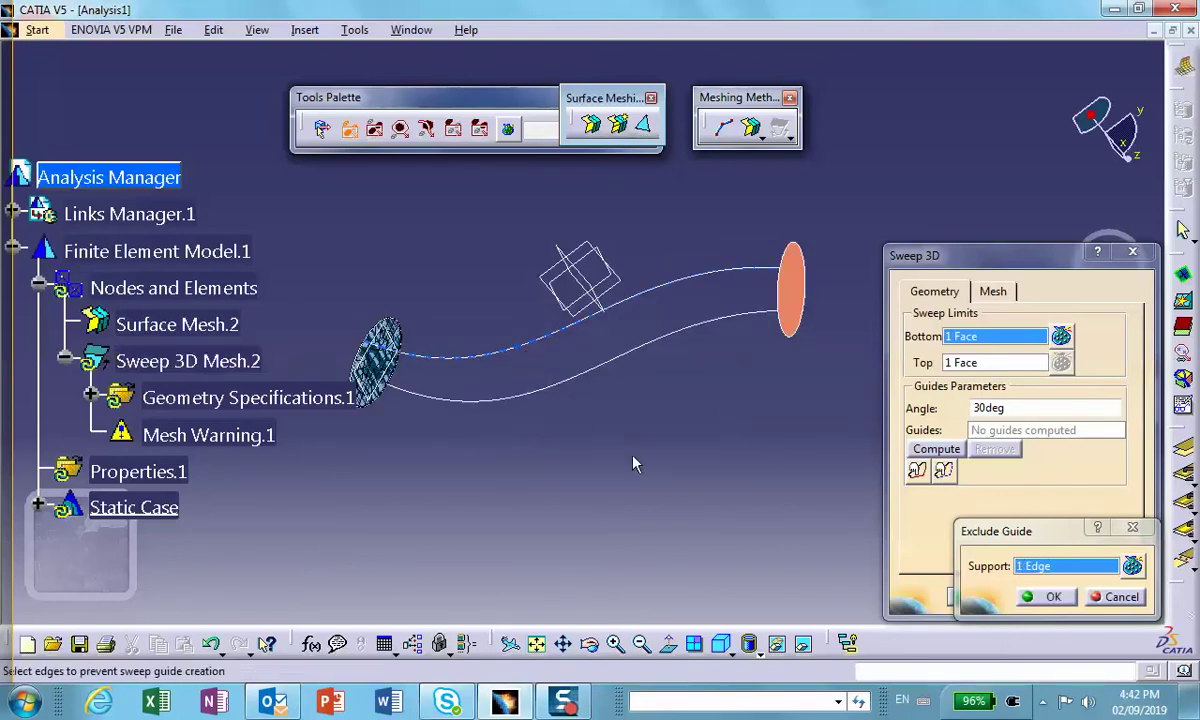
click(1046, 597)
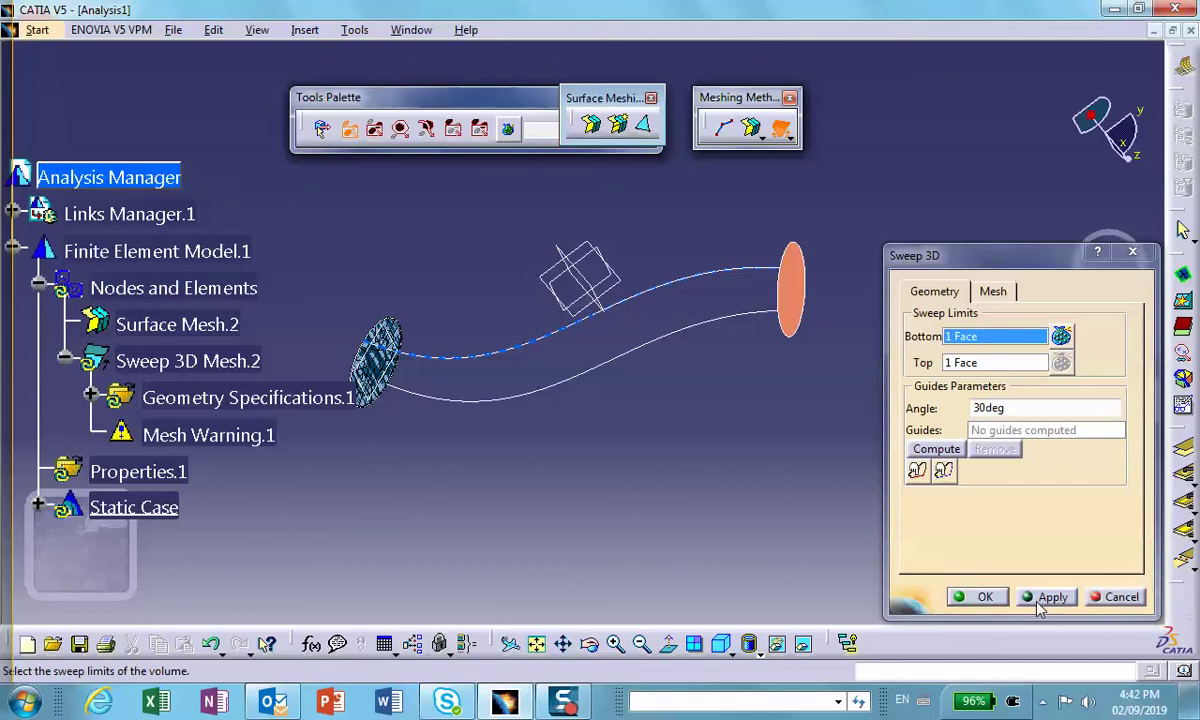
click(1052, 597)
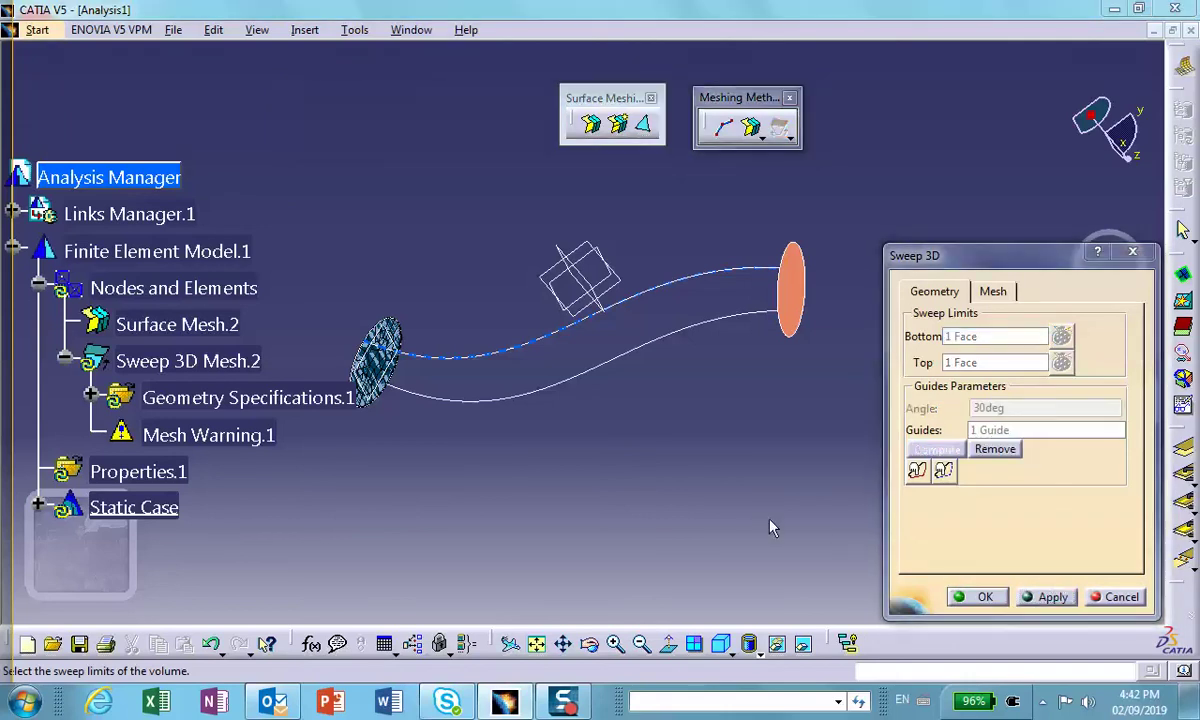
Dismiss the second mesh warning and reinitialize the sweep's capture tolerance from 0.4in to 0.072in.
click(720, 408)
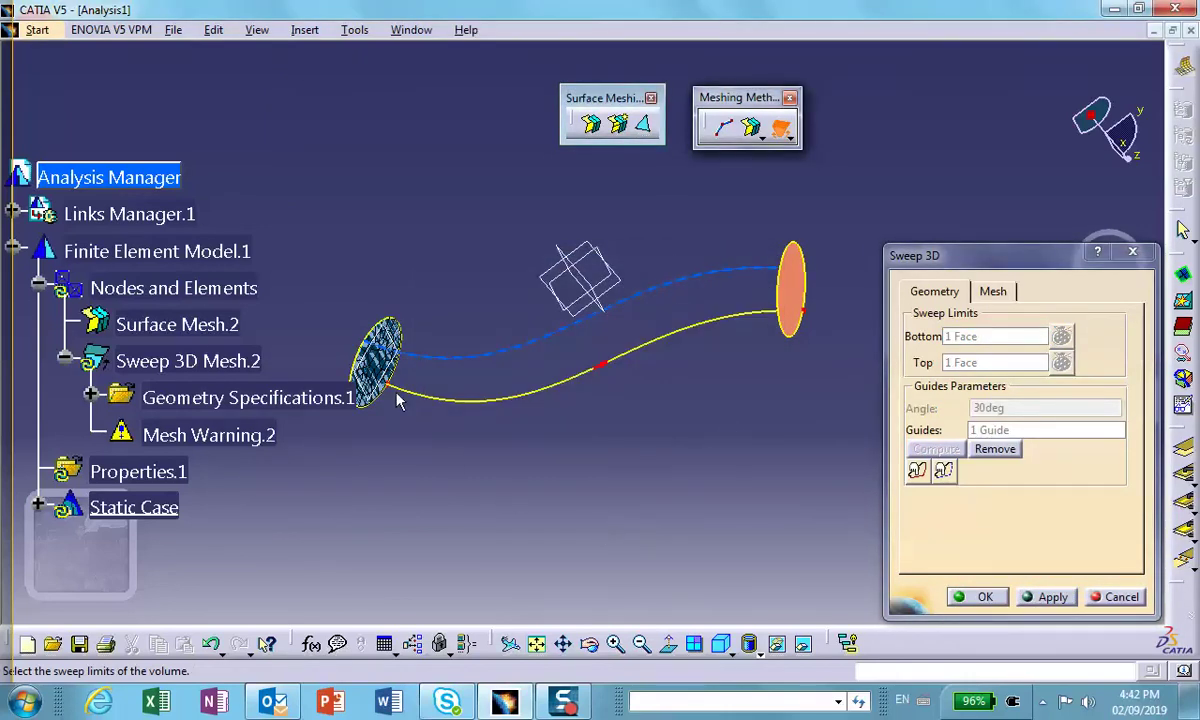
click(538, 645)
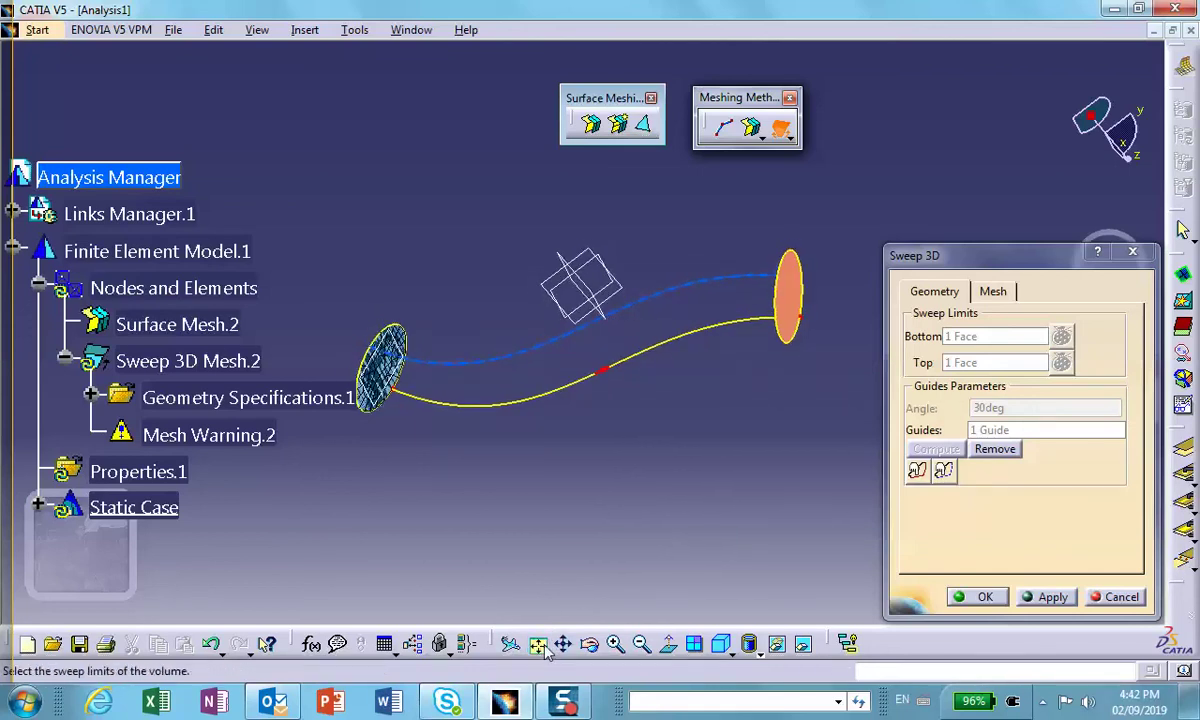
click(614, 645)
click(614, 645)
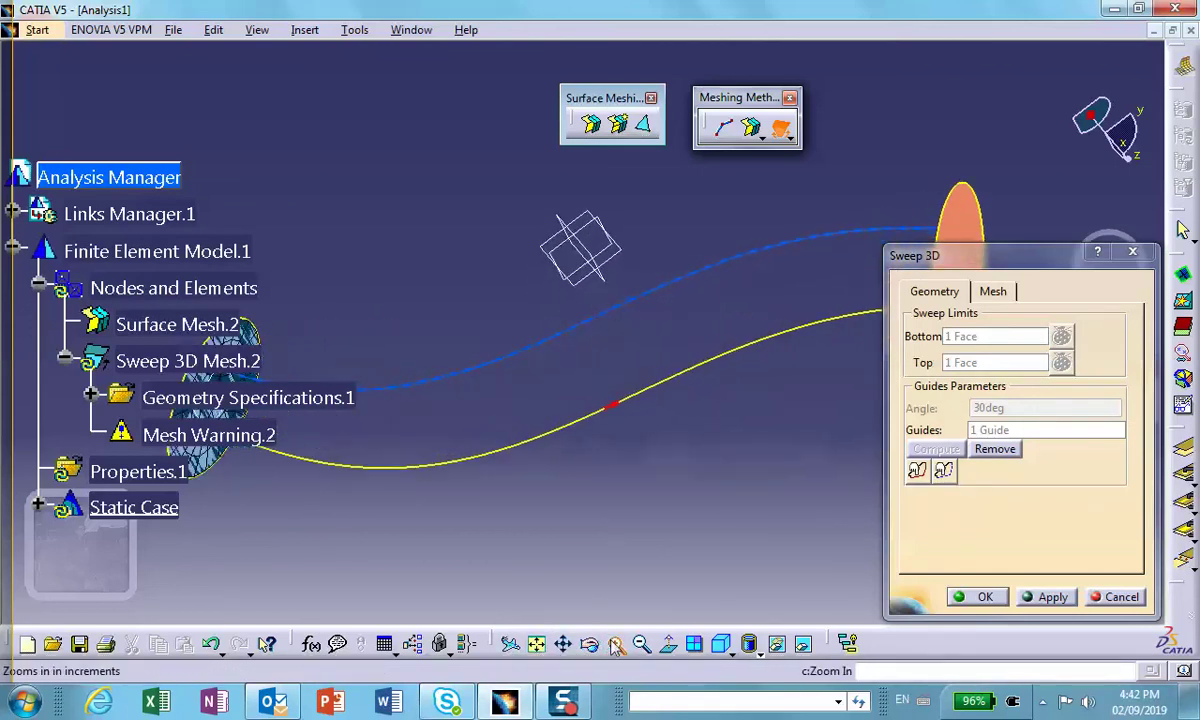
click(564, 645)
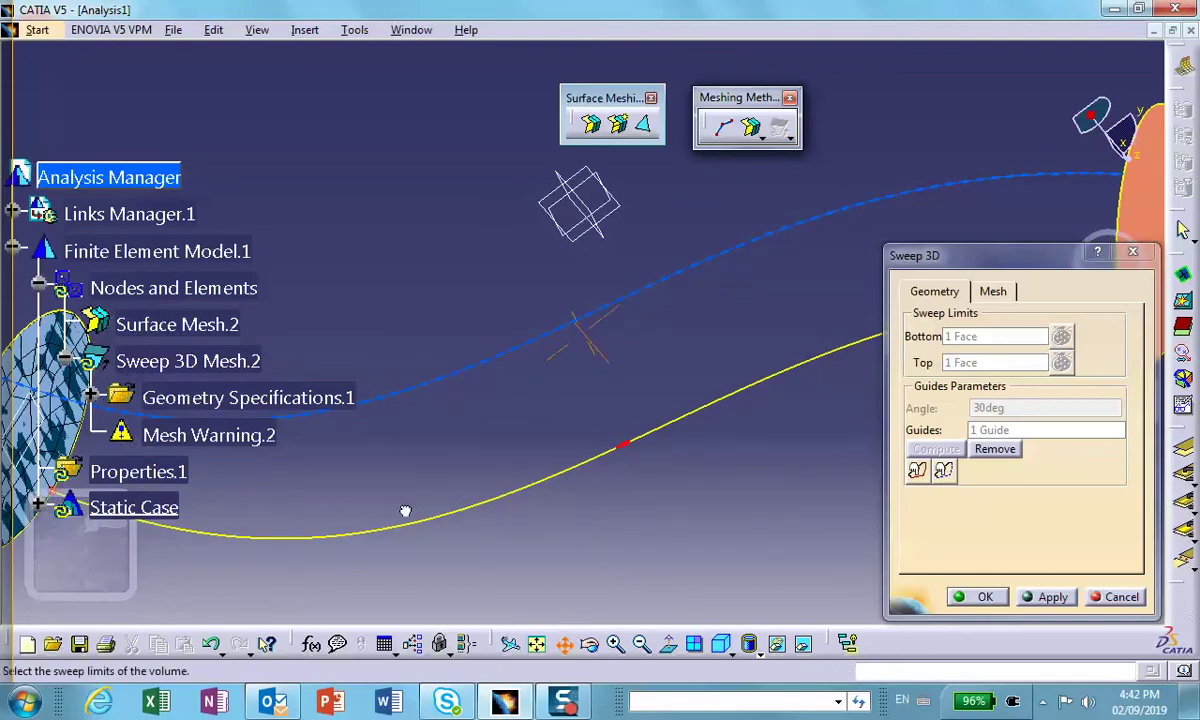
drag(407, 509, 809, 485)
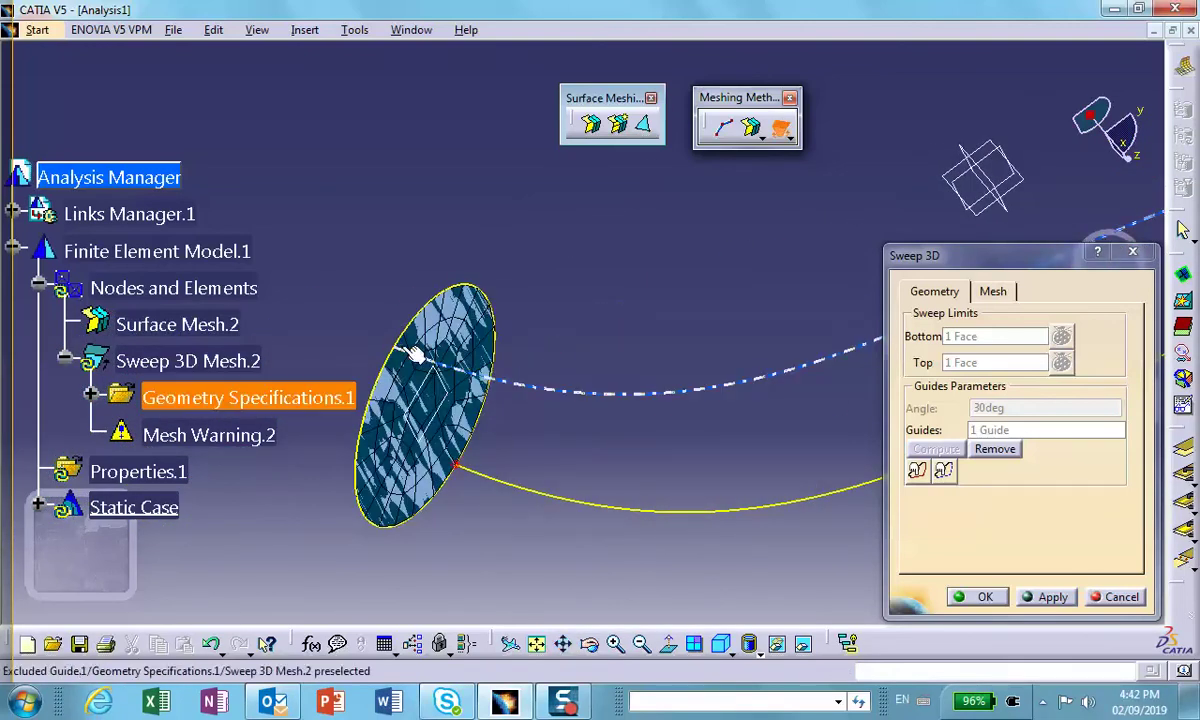
click(994, 292)
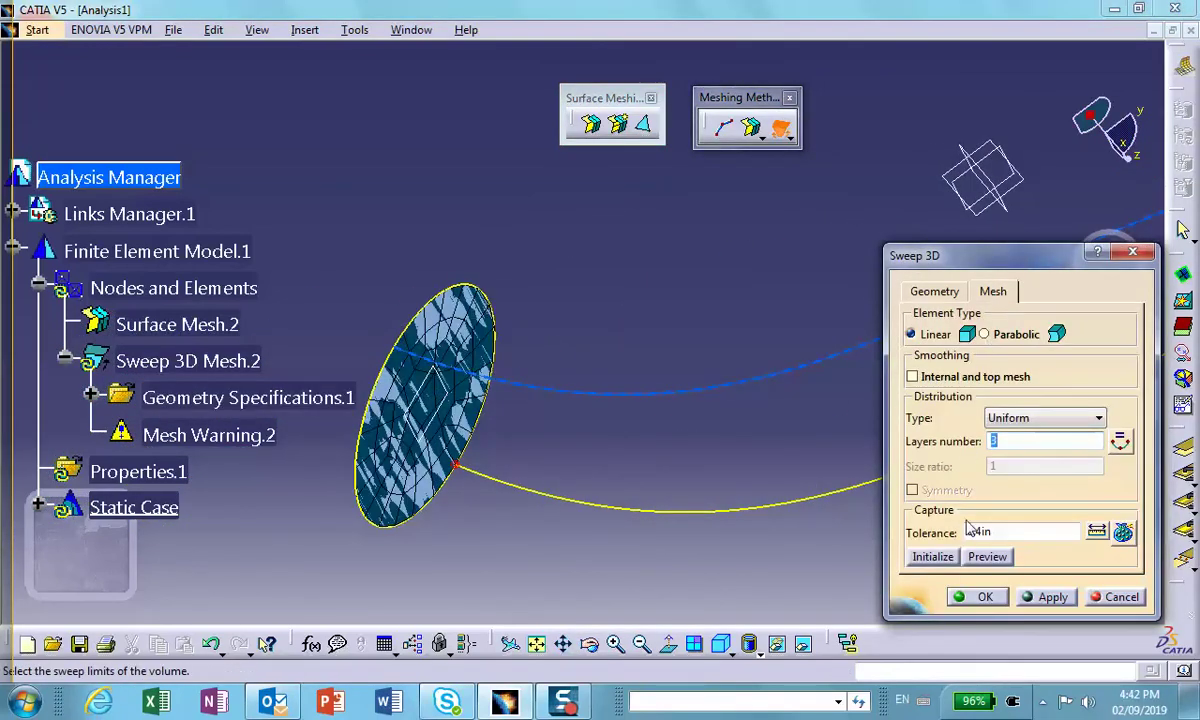
click(933, 560)
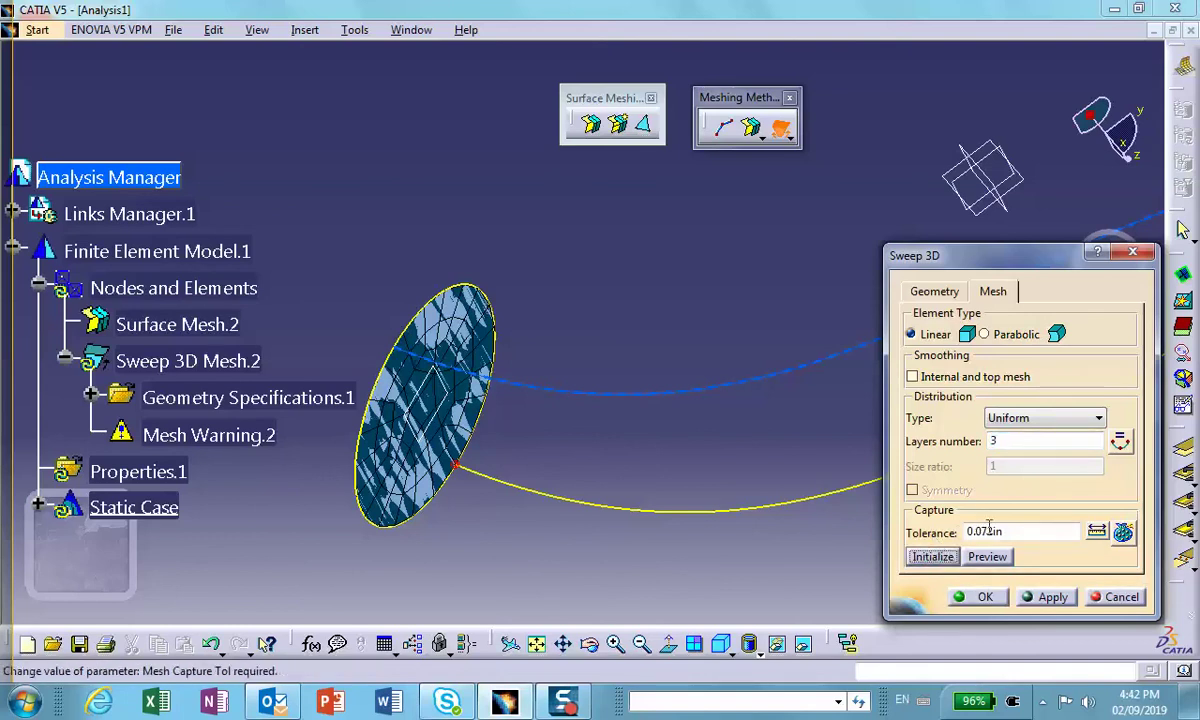